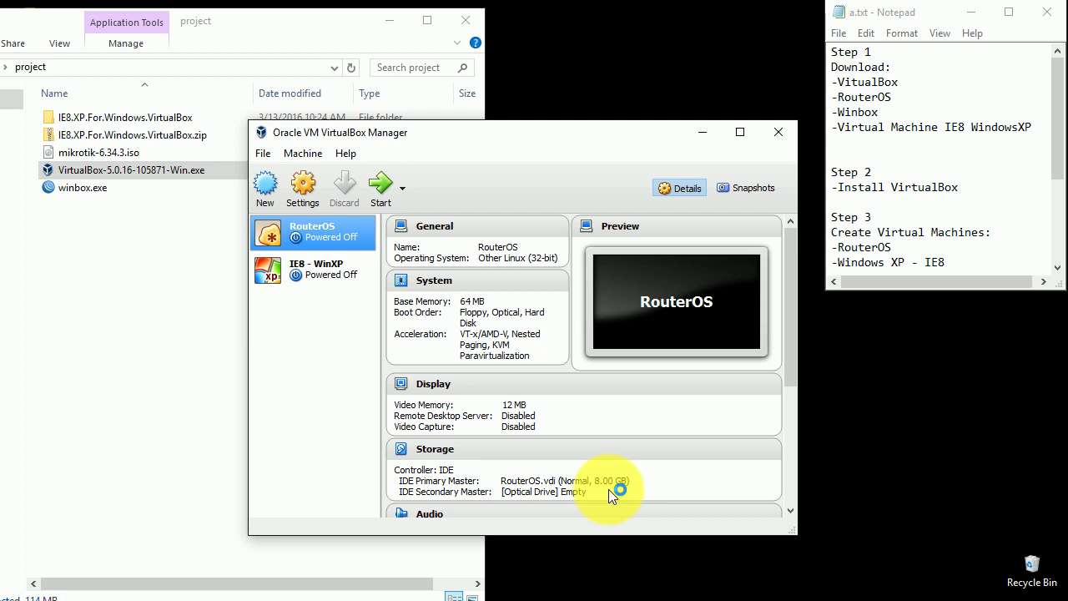
# Open the schema.bmp network diagram from the desktop and fit its narrowed window beside the notes
pyautogui.click(921, 327)
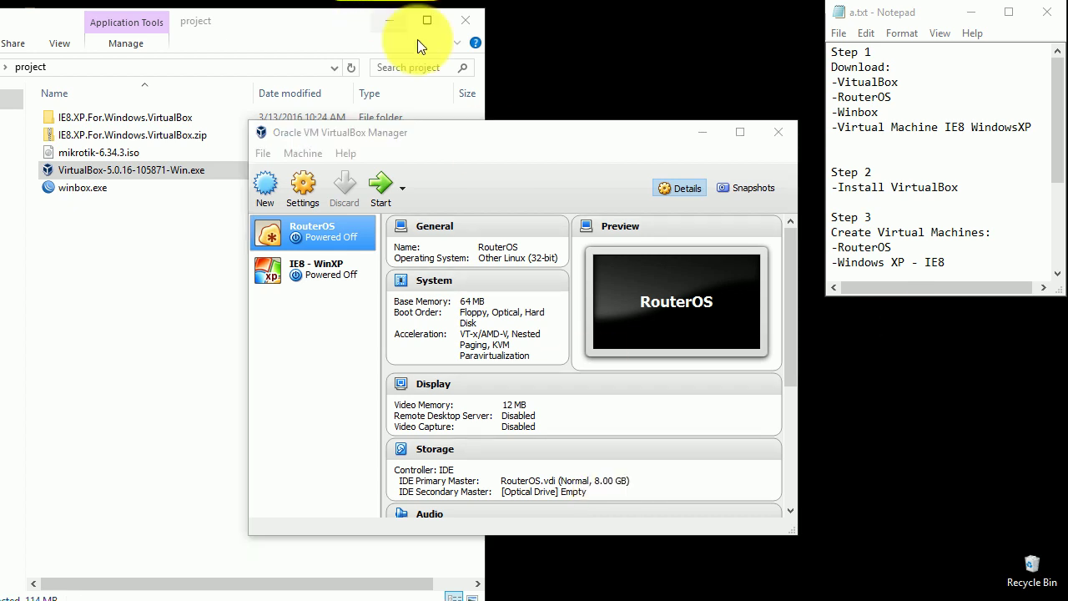
pyautogui.moveTo(439, 132); pyautogui.dragTo(199, 20)
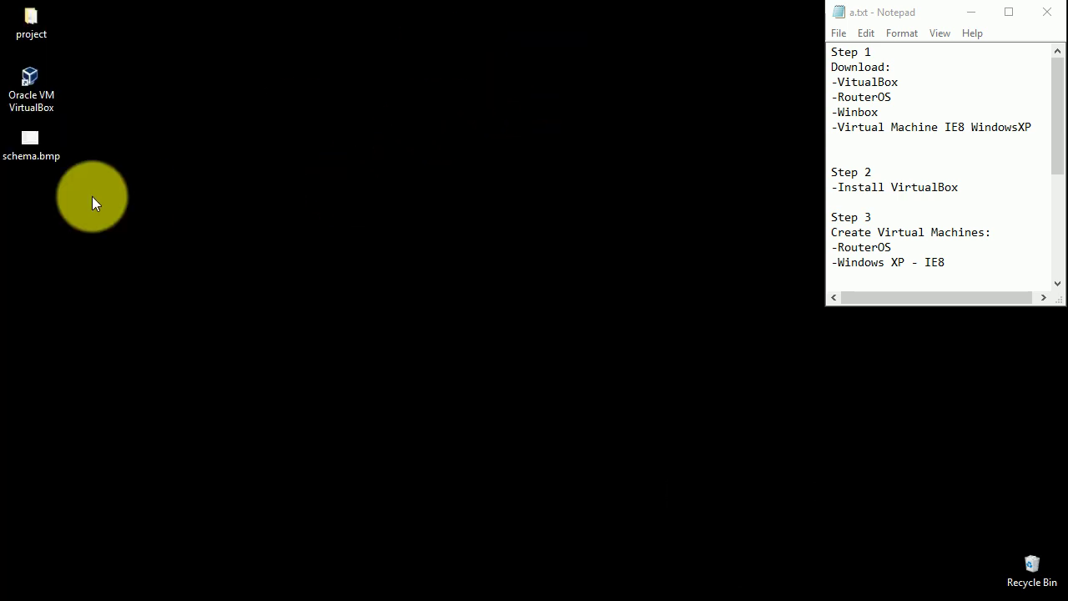
pyautogui.doubleClick(33, 153)
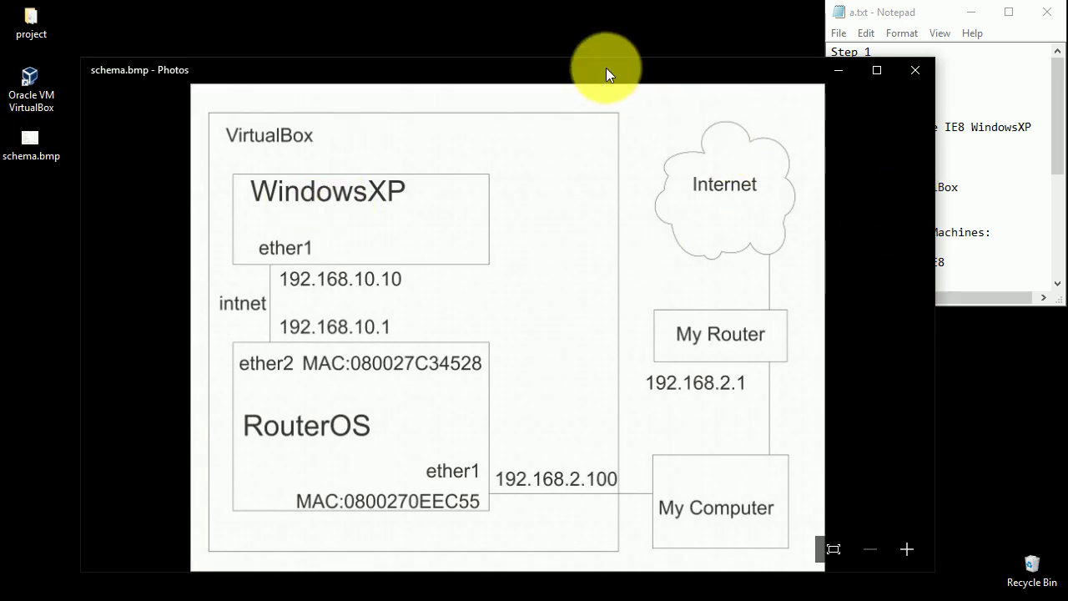
pyautogui.moveTo(606, 68); pyautogui.dragTo(576, 68)
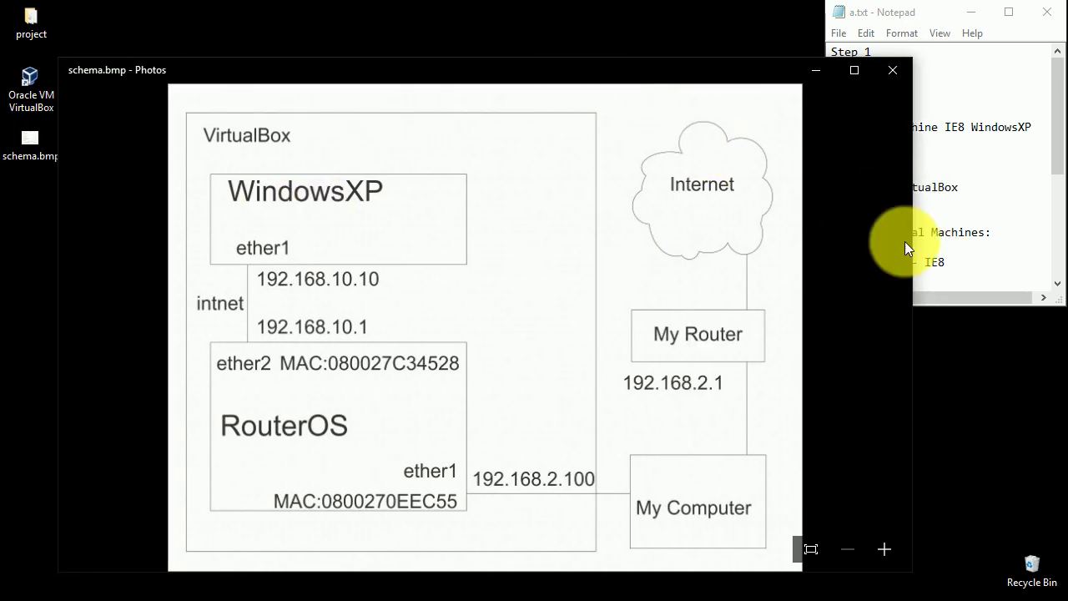
pyautogui.moveTo(916, 244); pyautogui.dragTo(743, 243)
pyautogui.moveTo(559, 75); pyautogui.dragTo(629, 74)
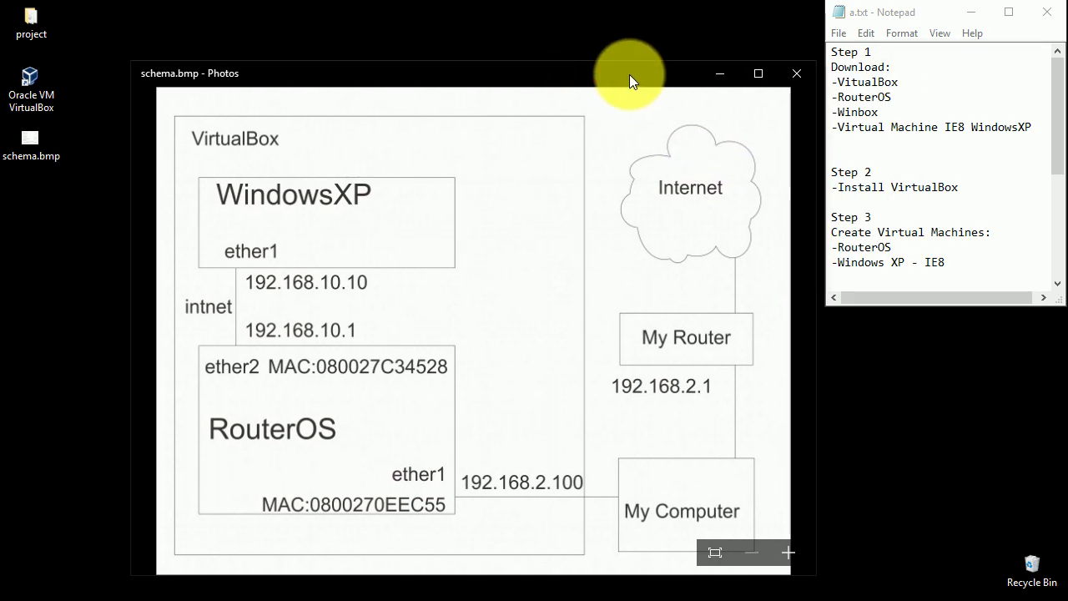
pyautogui.click(915, 538)
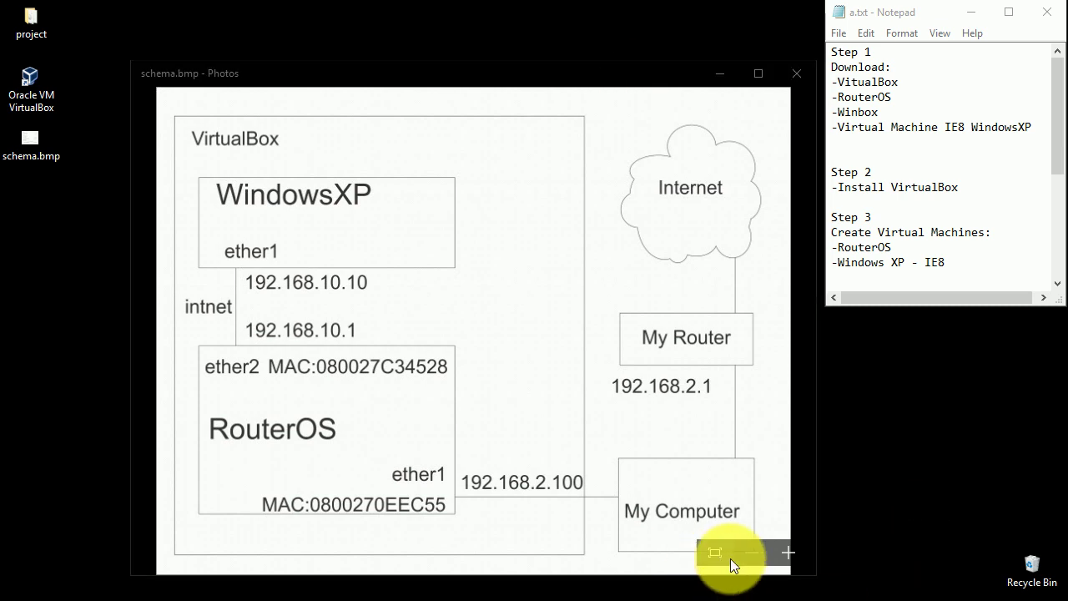
pyautogui.click(759, 572)
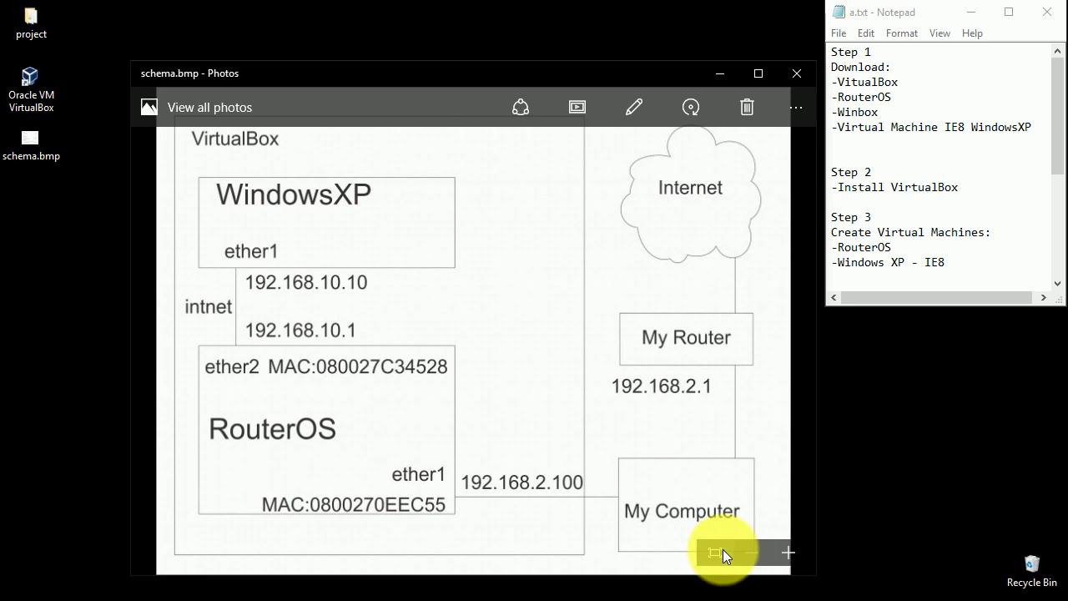
pyautogui.click(791, 596)
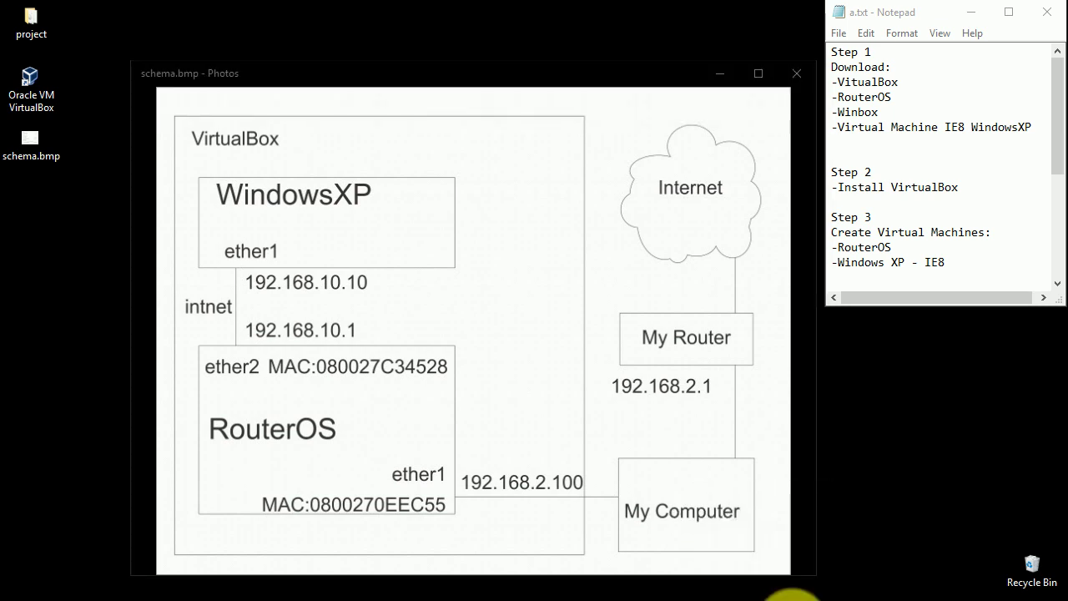
pyautogui.click(997, 550)
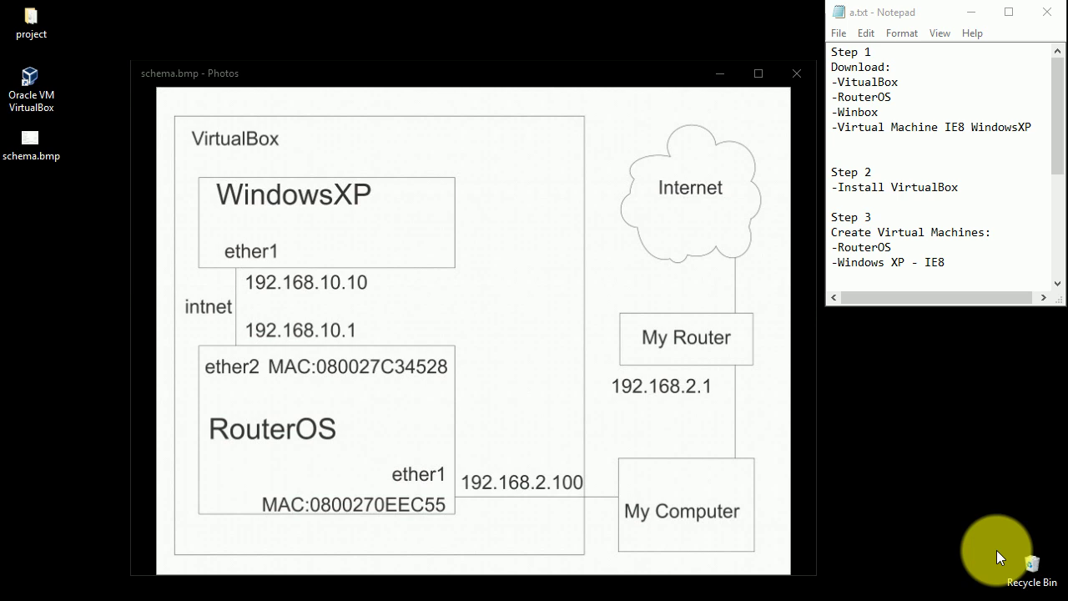
# Enlarge the notes to show the "add 2 interfaces" line of Step 4 and place VirtualBox Manager in front of the diagram
pyautogui.moveTo(927, 306); pyautogui.dragTo(821, 327)
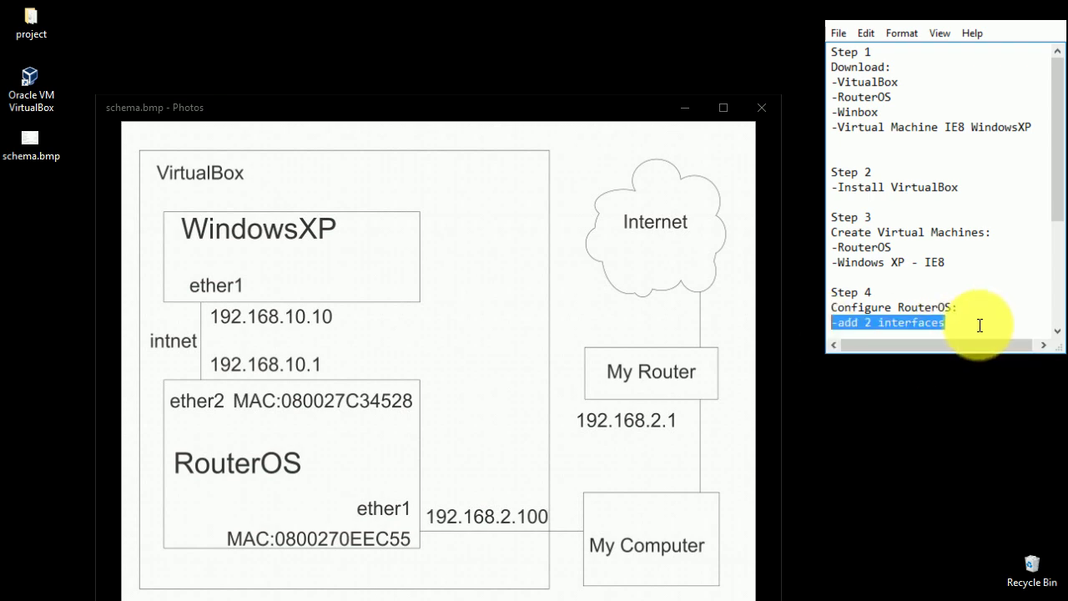
pyautogui.click(977, 325)
pyautogui.hotkey('alt', 'Tab')
pyautogui.moveTo(447, 15); pyautogui.dragTo(441, 6)
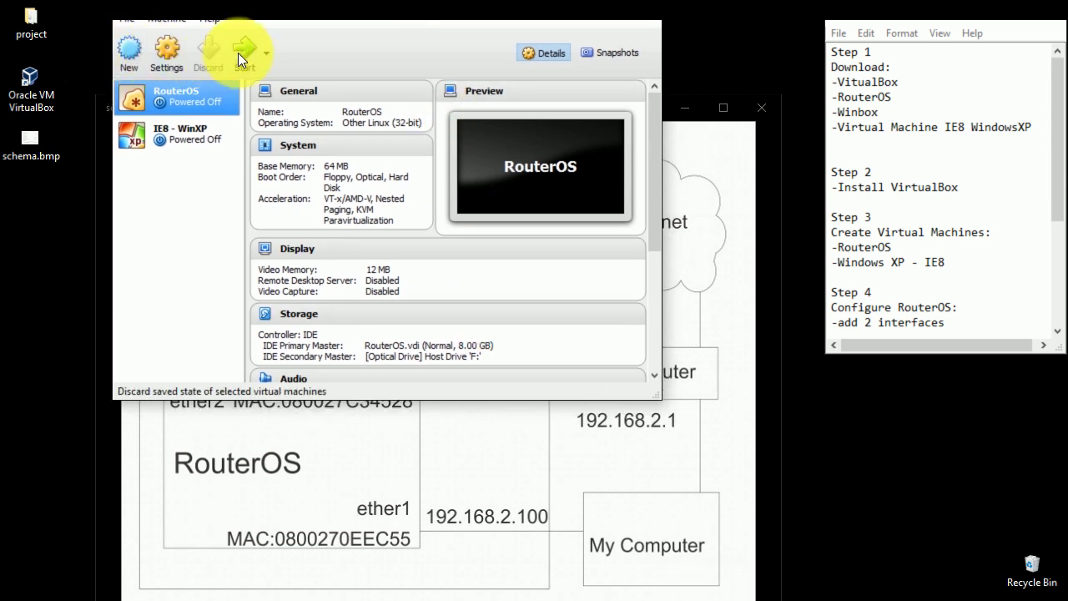
pyautogui.click(565, 559)
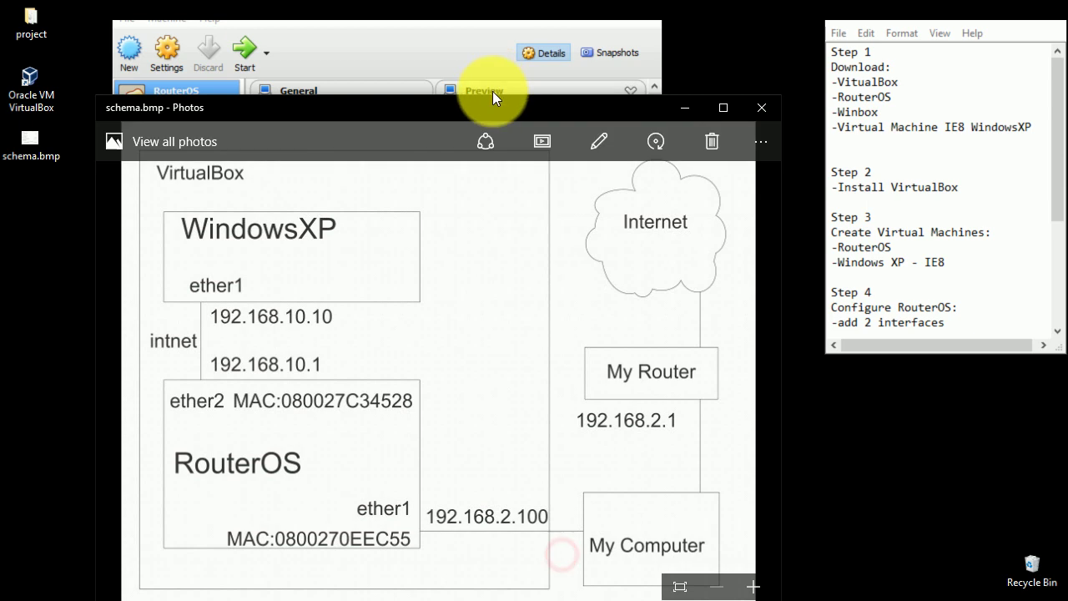
pyautogui.moveTo(490, 105); pyautogui.dragTo(487, 140)
pyautogui.click(465, 17)
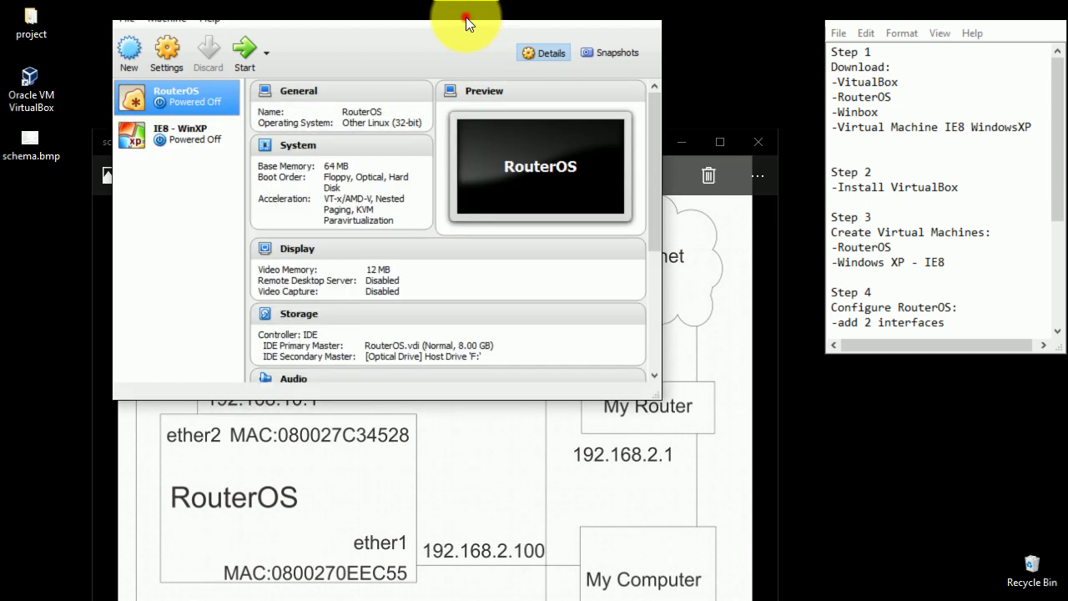
# Attach the RouterOS virtual machine's first network adapter to Bridged Adapter in its network settings
pyautogui.click(167, 60)
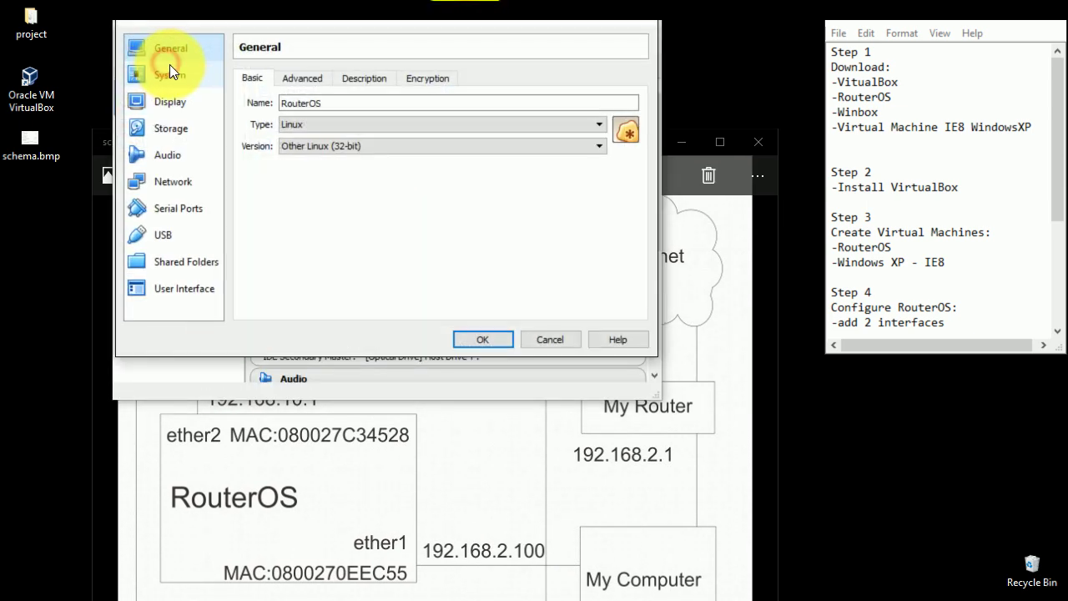
pyautogui.click(167, 179)
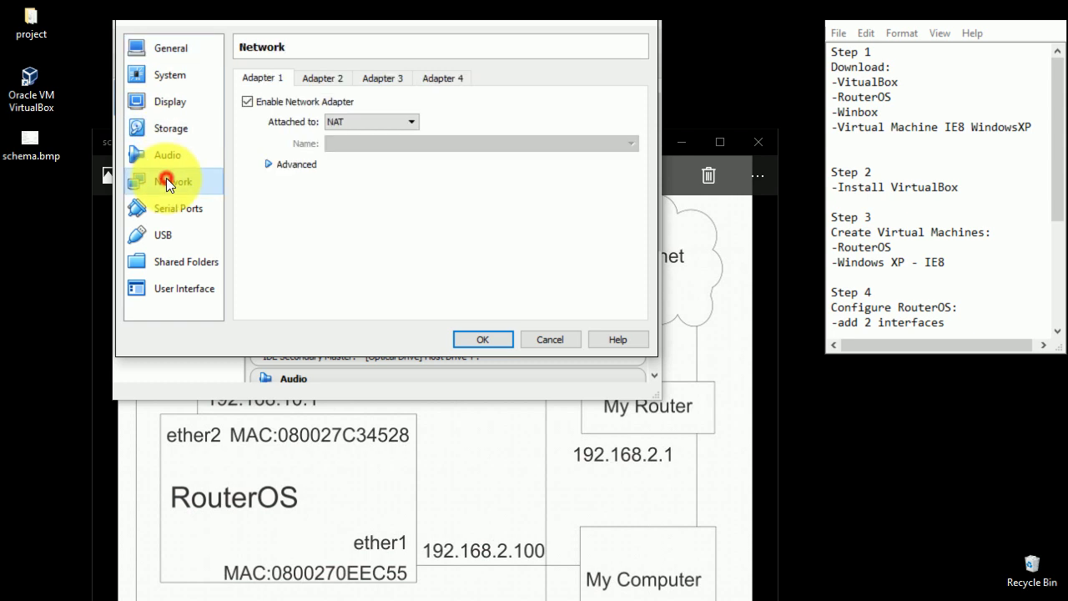
pyautogui.click(409, 123)
pyautogui.click(377, 168)
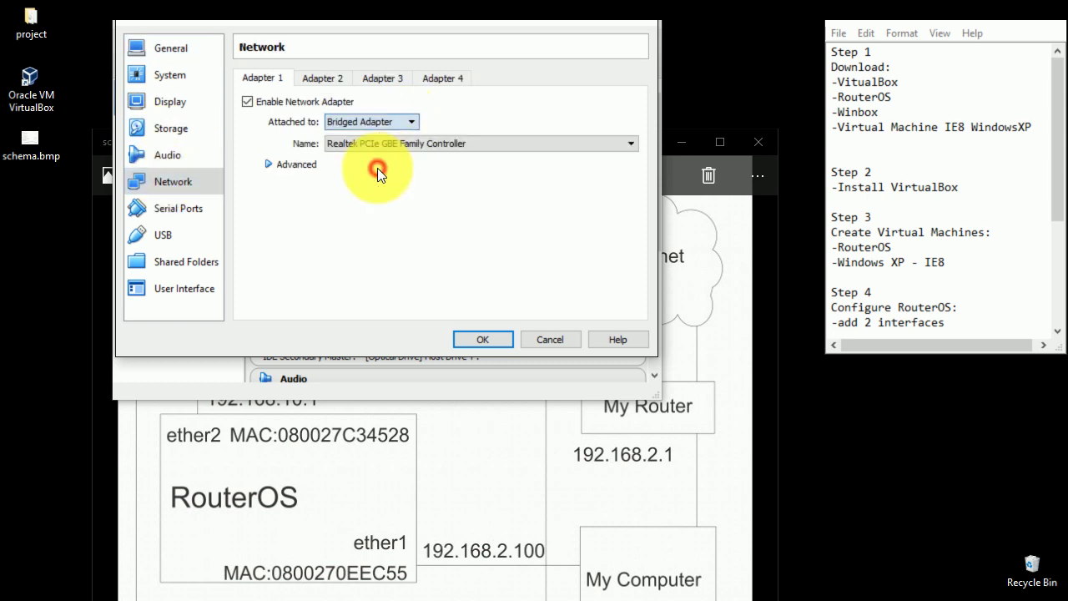
# Expand the first adapter's advanced settings and compare its MAC address with ether1 in the diagram
pyautogui.click(287, 164)
pyautogui.click(424, 233)
pyautogui.hotkey('shift', 'Left')
pyautogui.hotkey('shift', 'Left')
pyautogui.hotkey('shift', 'Left')
pyautogui.hotkey('shift', 'Left')
pyautogui.moveTo(425, 233); pyautogui.dragTo(322, 231)
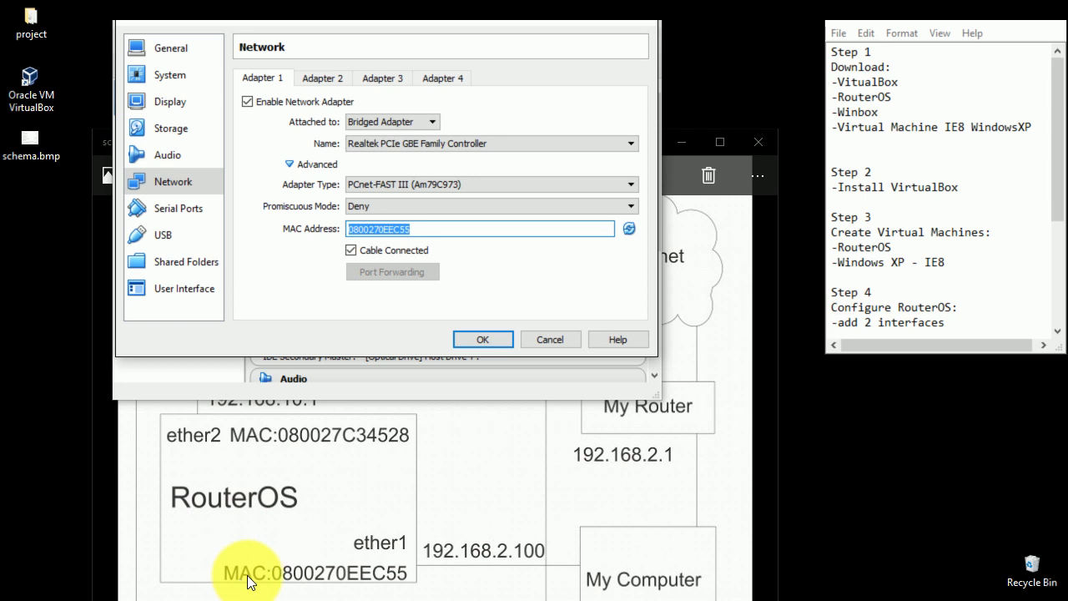
# Enable the second network adapter and attach it to Internal Network with the network name intnet
pyautogui.click(322, 78)
pyautogui.click(310, 101)
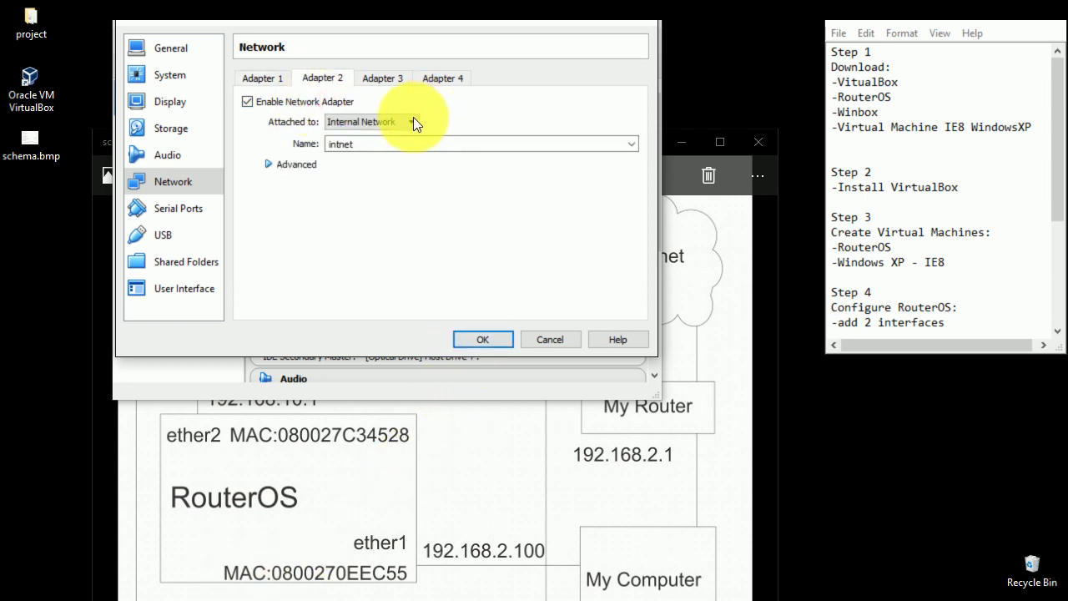
pyautogui.click(410, 121)
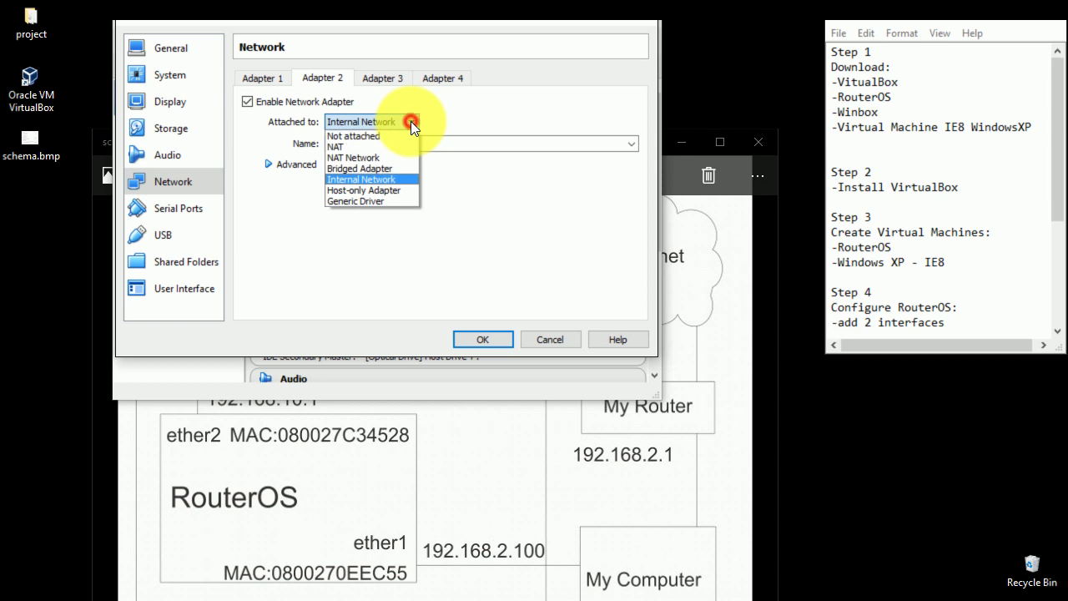
pyautogui.click(386, 179)
pyautogui.moveTo(369, 147); pyautogui.dragTo(325, 146)
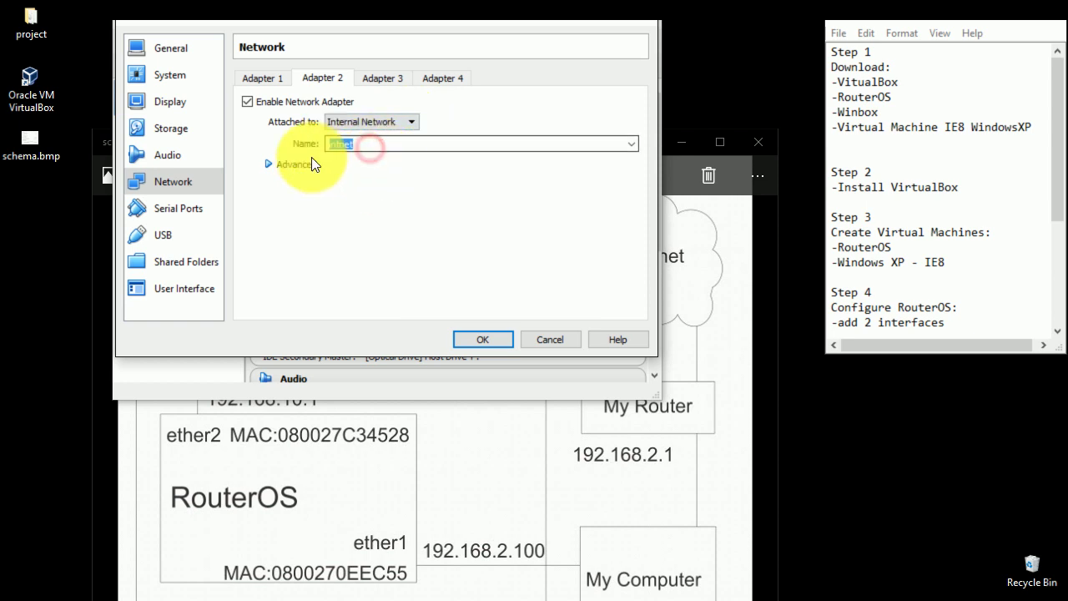
# Compare the second adapter's MAC address with ether2 in the diagram and save the RouterOS network settings
pyautogui.click(267, 164)
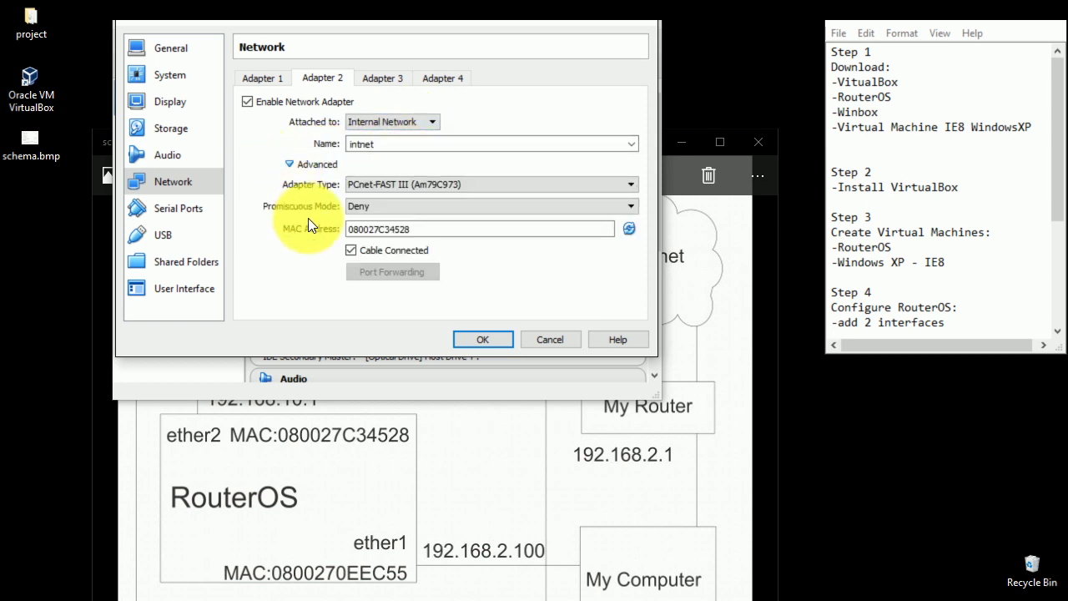
pyautogui.moveTo(420, 232); pyautogui.dragTo(284, 230)
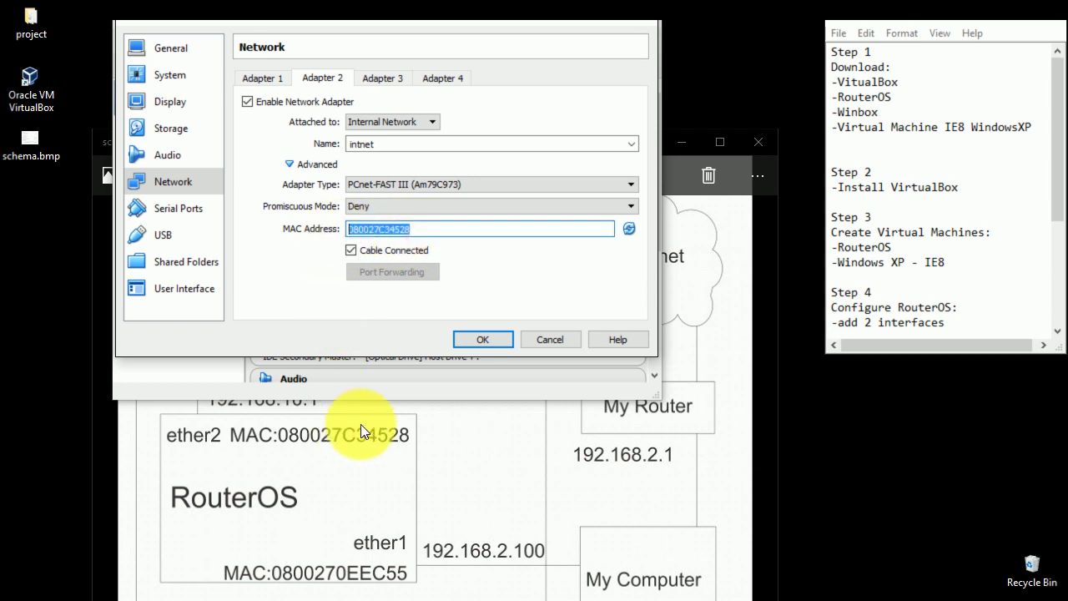
pyautogui.click(477, 335)
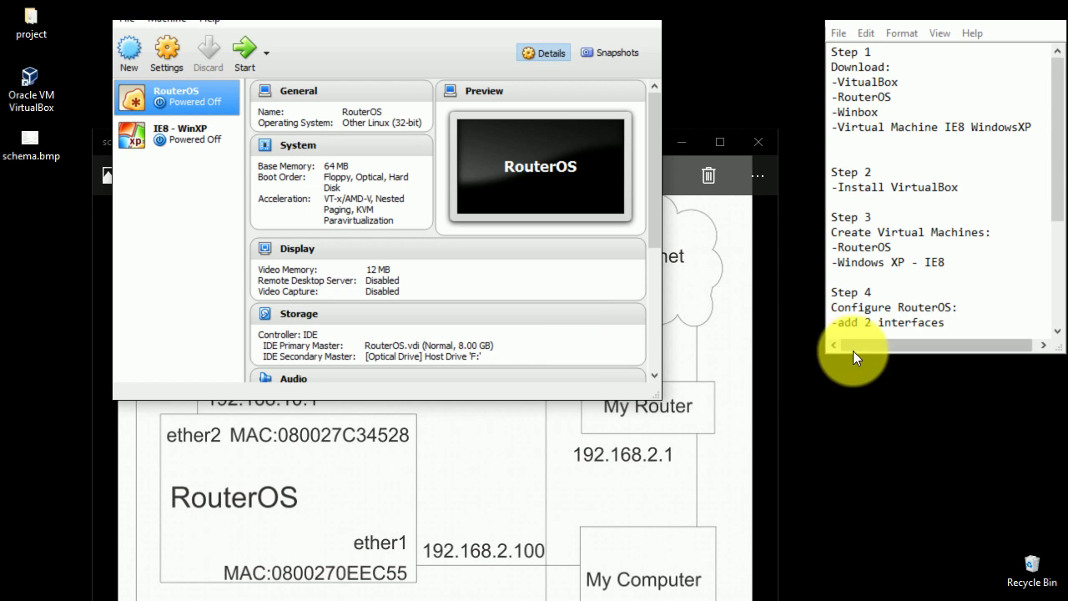
# Load mikrotik-6.34.3.iso from the desktop's project folder into the RouterOS machine's optical drive and save the storage settings
pyautogui.moveTo(864, 353); pyautogui.dragTo(866, 362)
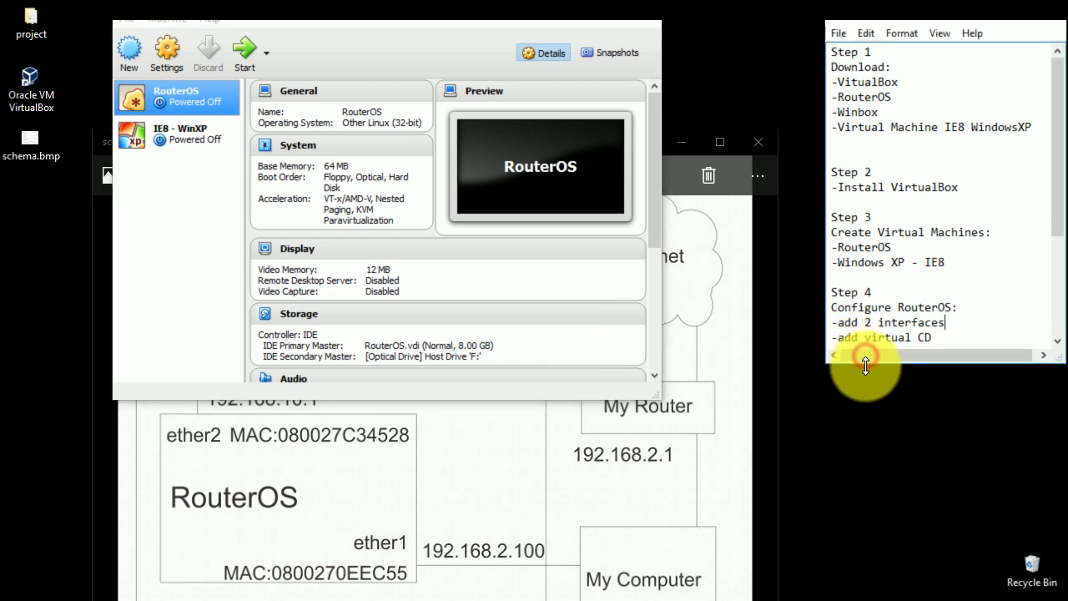
pyautogui.click(166, 59)
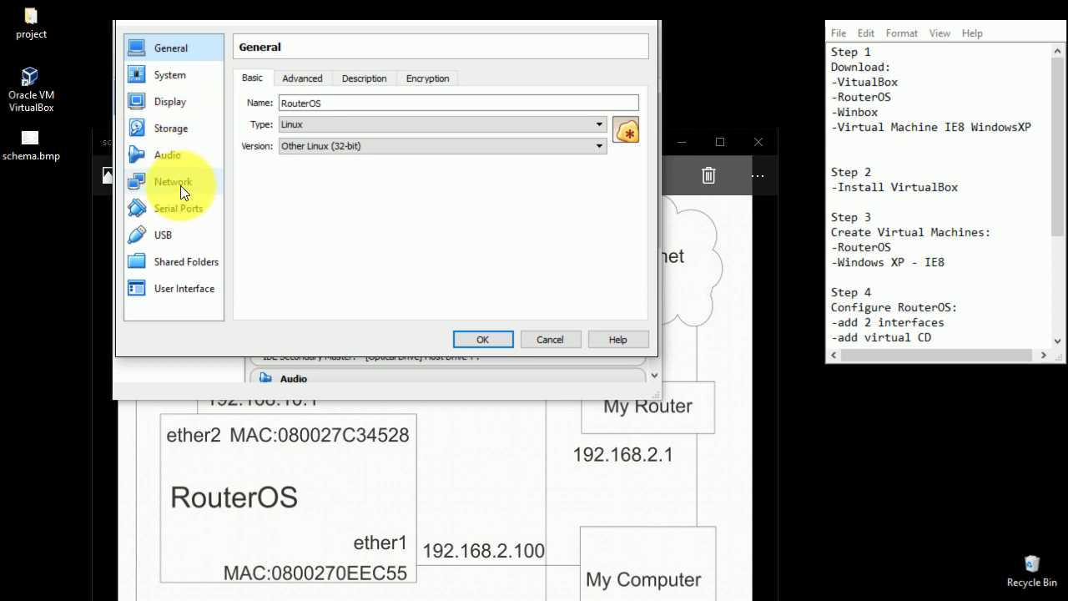
pyautogui.click(179, 127)
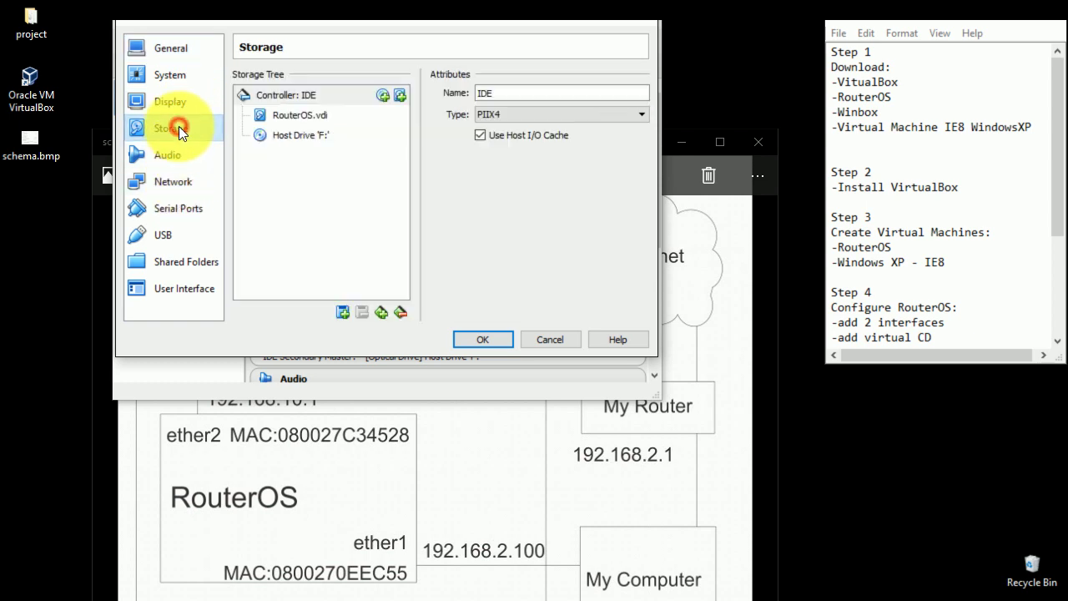
pyautogui.click(307, 134)
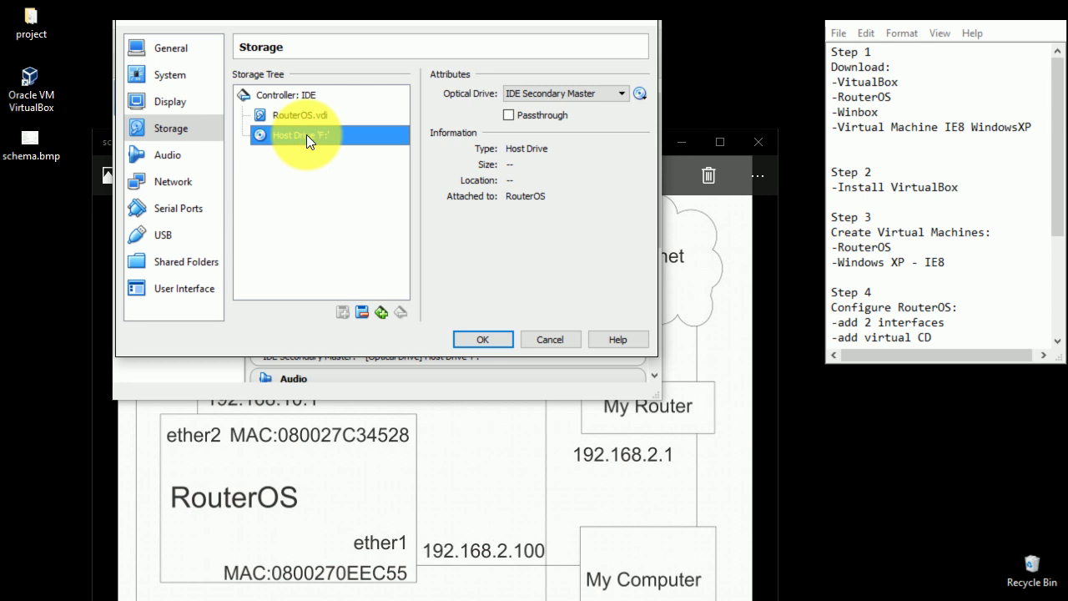
pyautogui.click(640, 95)
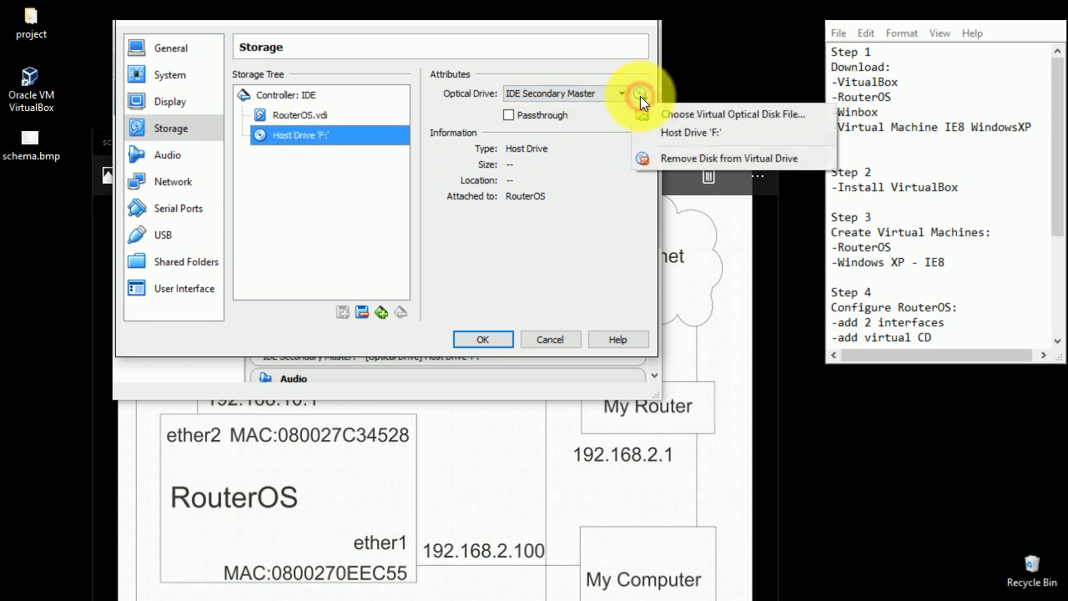
pyautogui.click(671, 120)
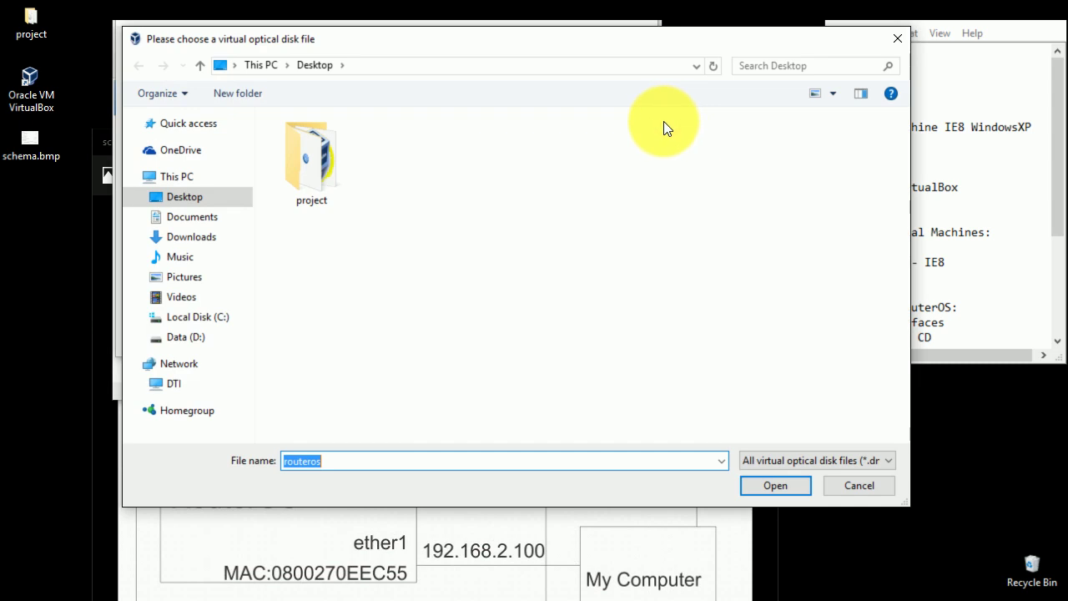
pyautogui.doubleClick(320, 149)
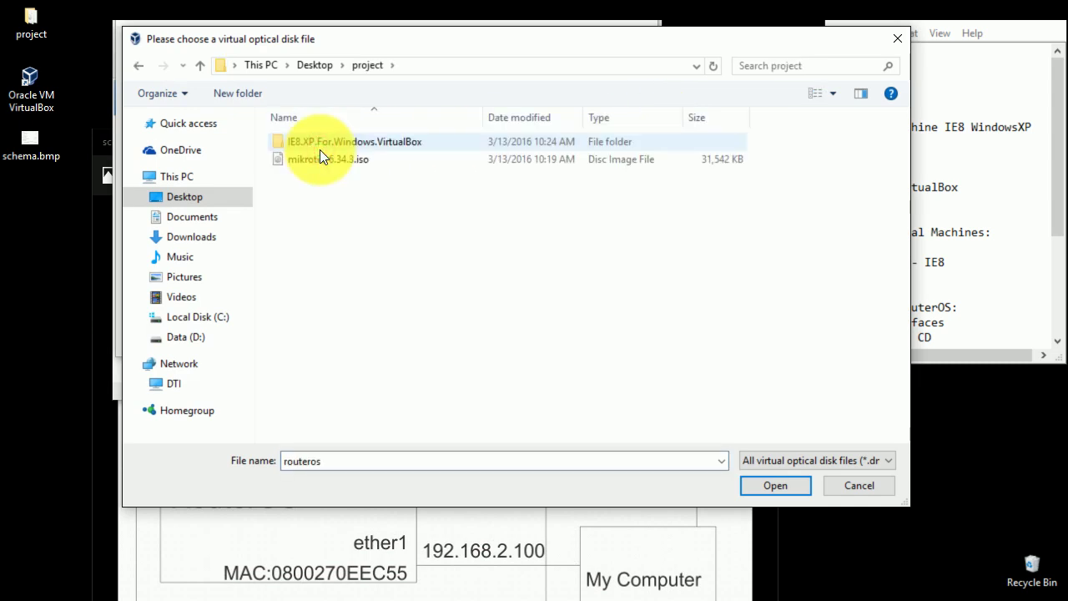
pyautogui.click(312, 163)
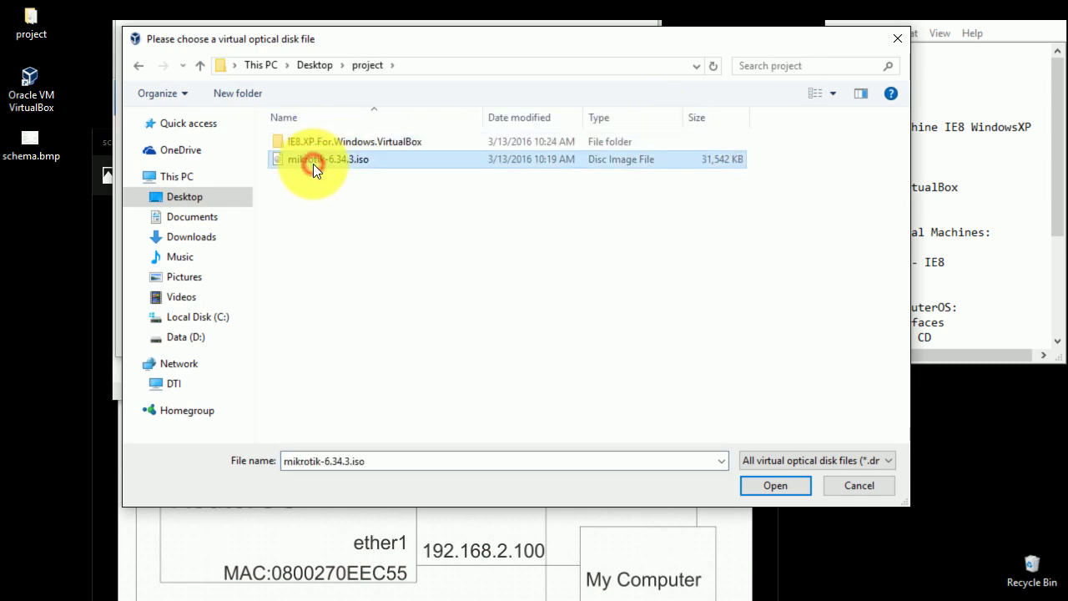
pyautogui.click(771, 483)
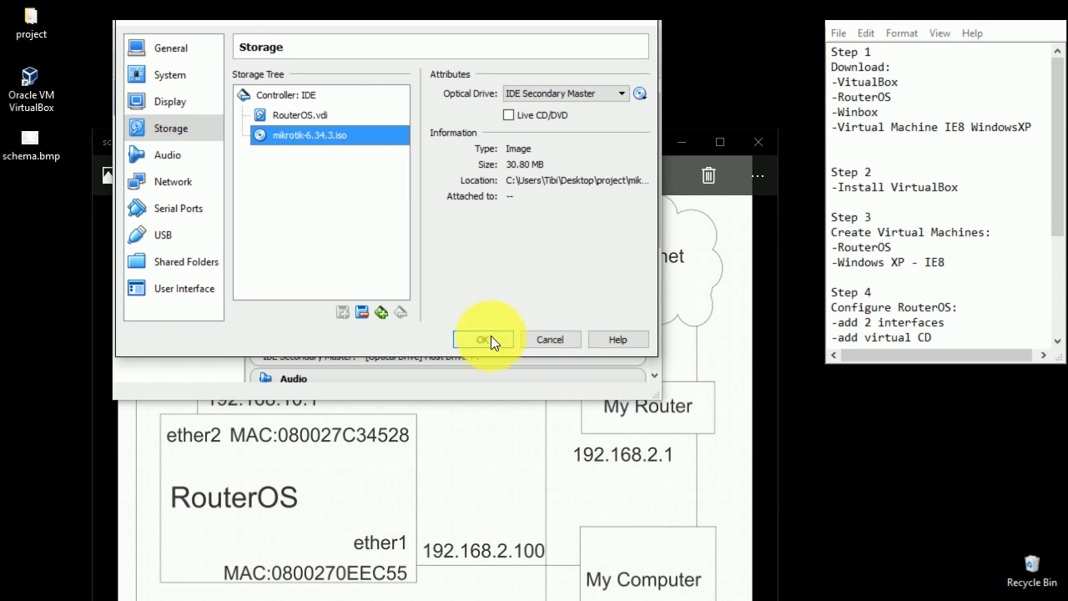
pyautogui.click(491, 337)
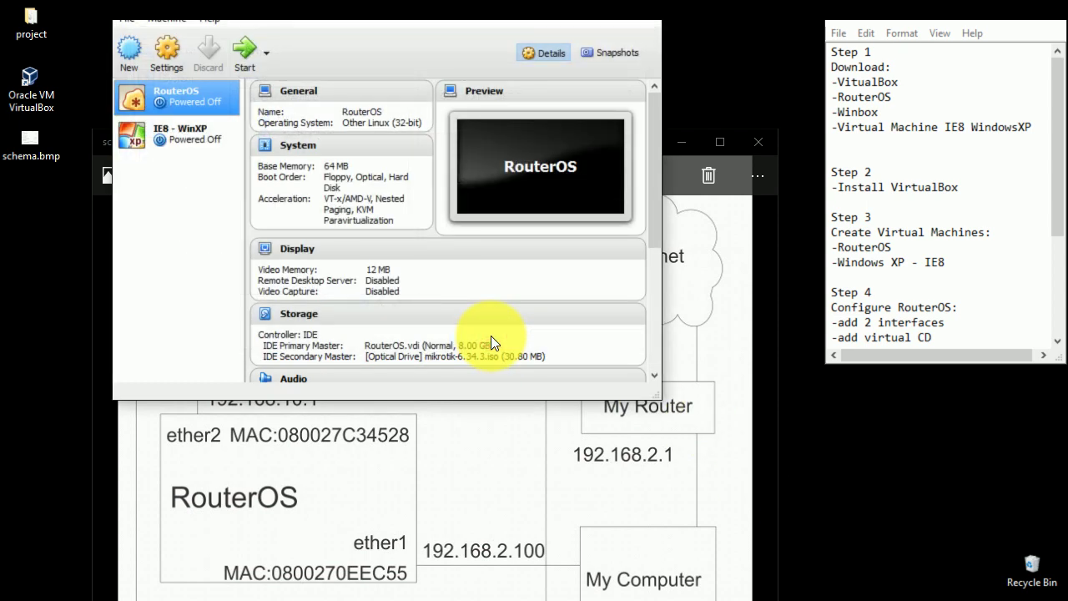
# Extend the notes window until the "-install routerOS" line under Step 4 can be read
pyautogui.click(940, 365)
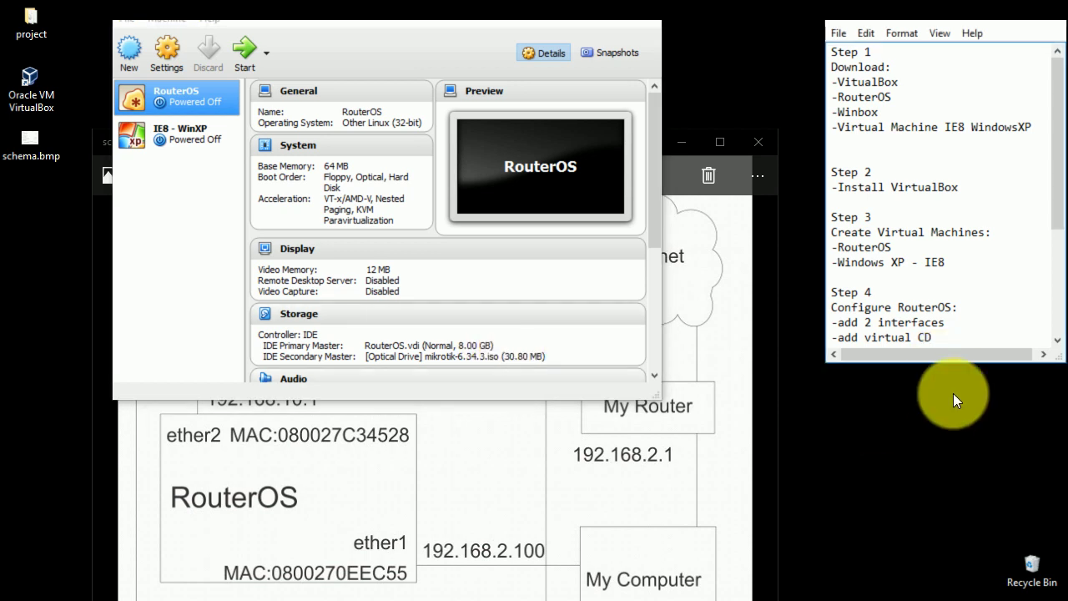
pyautogui.press('Return')
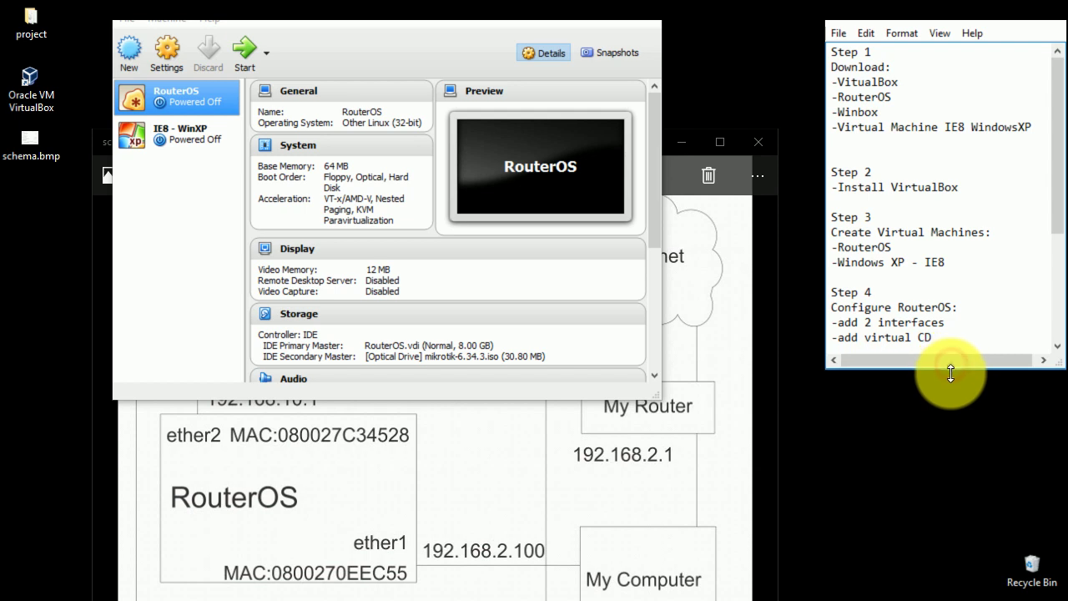
pyautogui.write('-install routerOS')
pyautogui.moveTo(950, 352); pyautogui.dragTo(813, 352)
pyautogui.click(997, 357)
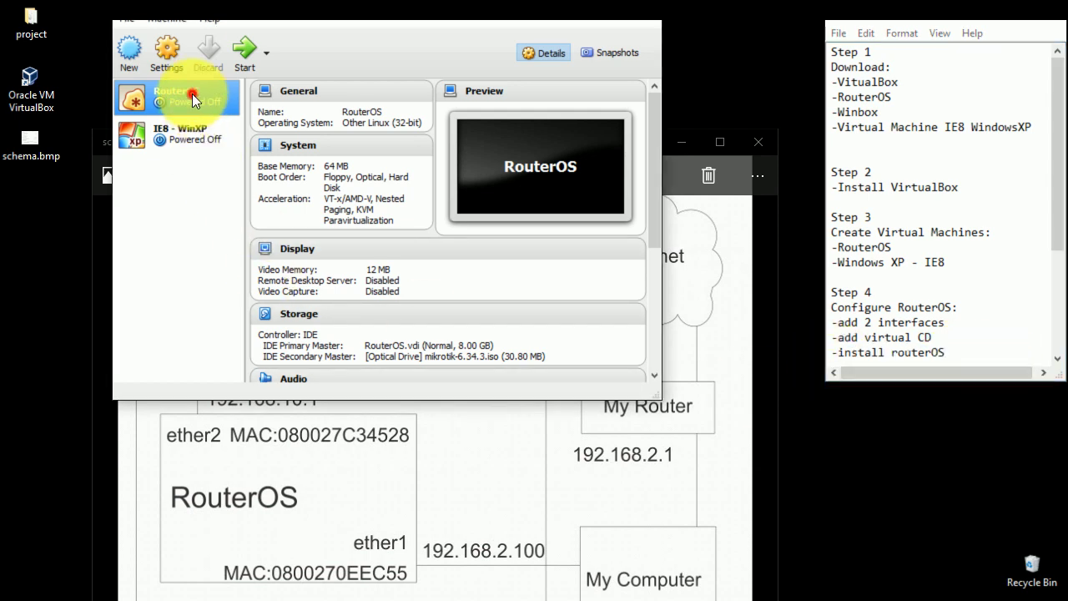
# Start the RouterOS virtual machine and dismiss the keyboard capture and mouse integration notices
pyautogui.click(249, 47)
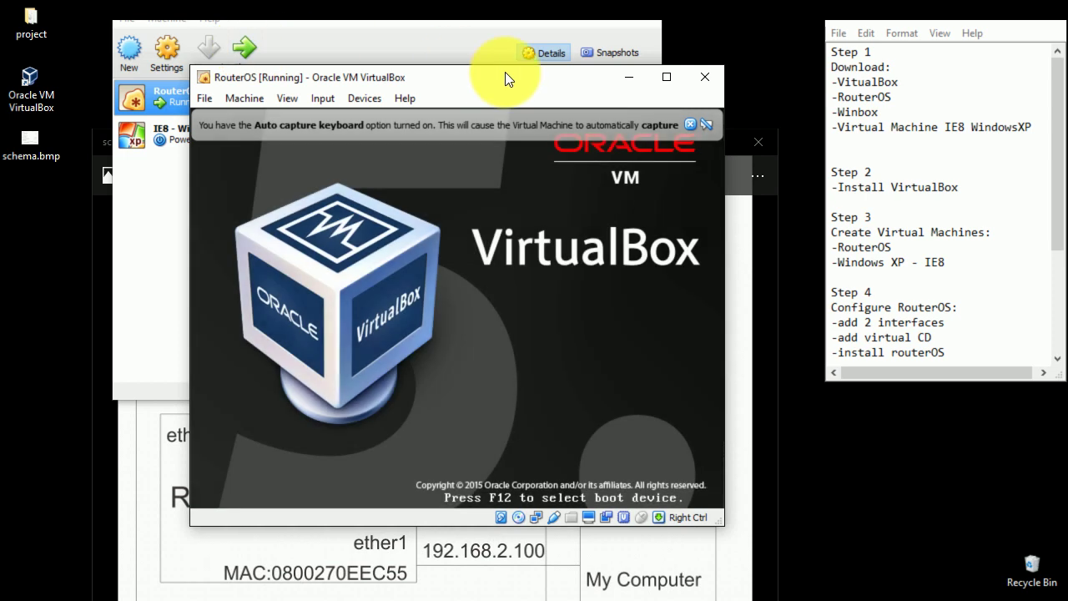
pyautogui.click(688, 123)
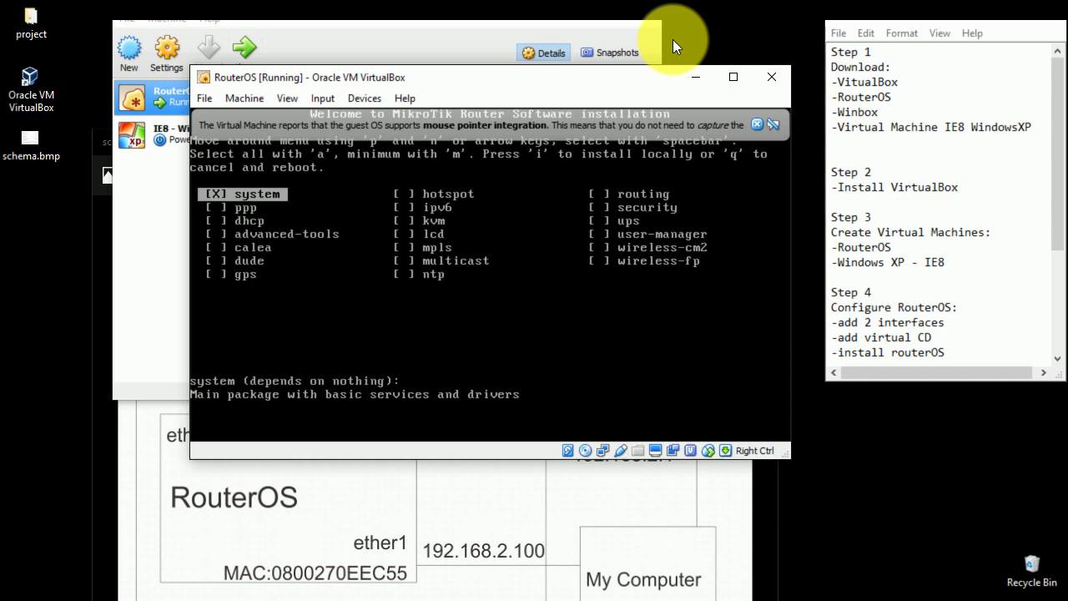
pyautogui.click(757, 124)
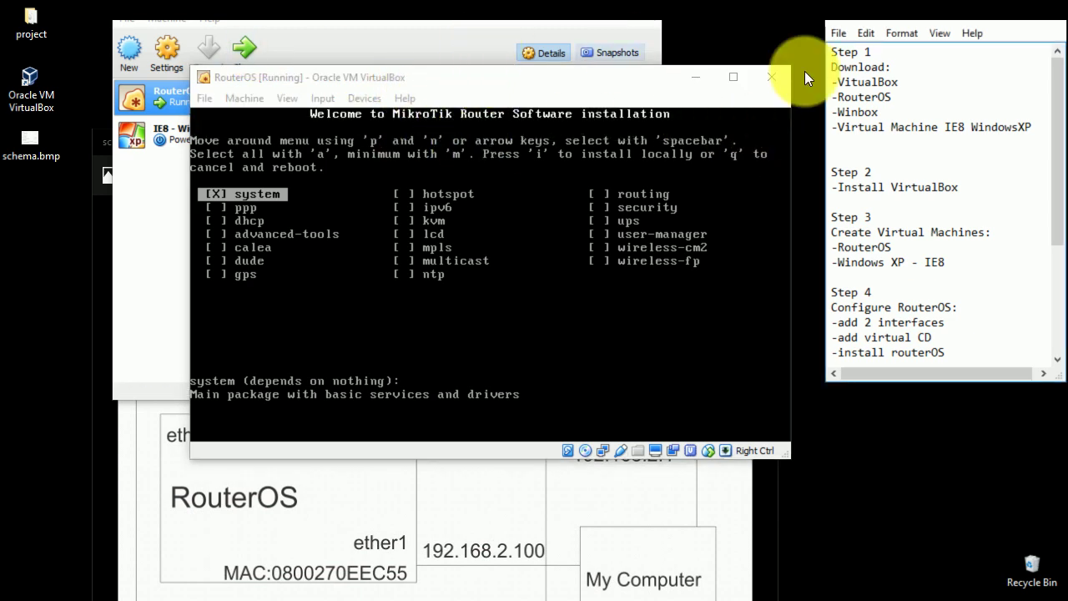
# Select all packages in the MikroTik installer and install locally, discarding the old configuration and agreeing to erase the disk
pyautogui.moveTo(957, 383); pyautogui.dragTo(801, 370)
pyautogui.click(956, 368)
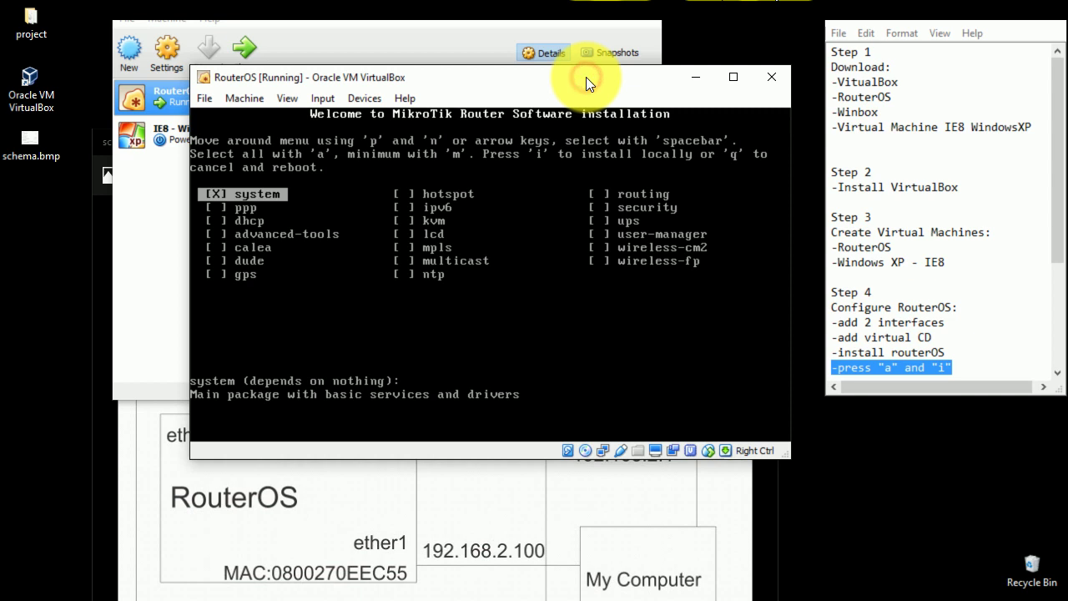
pyautogui.press('a')
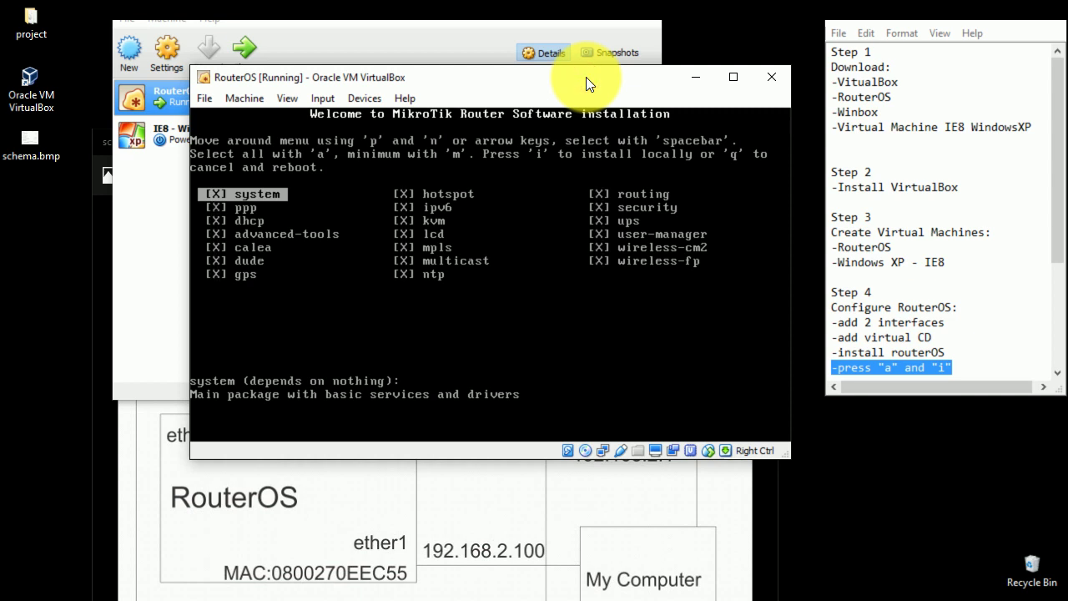
pyautogui.press('i')
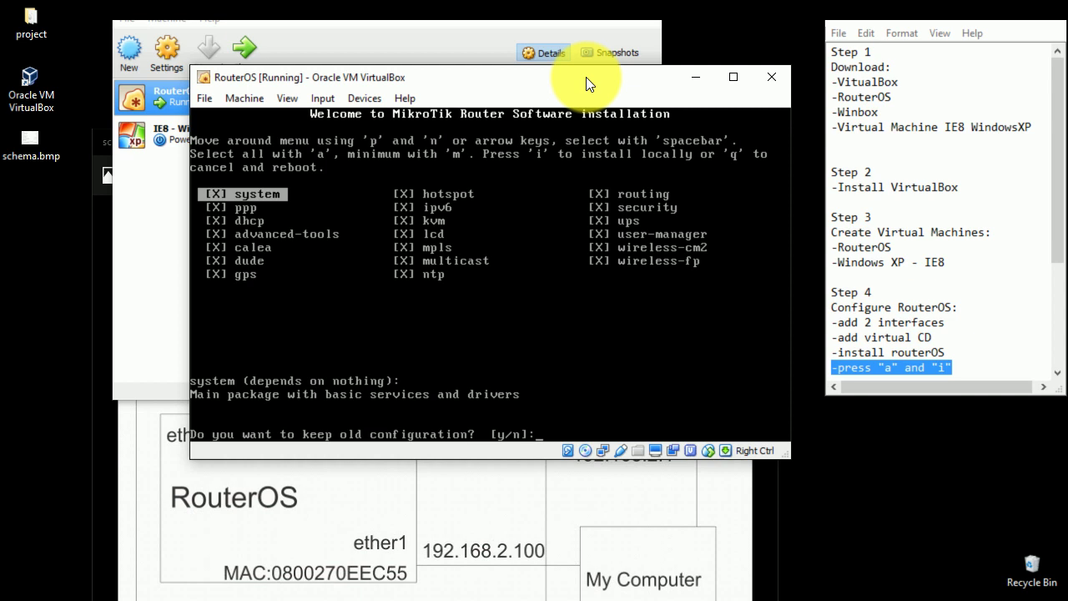
pyautogui.write('n]:')
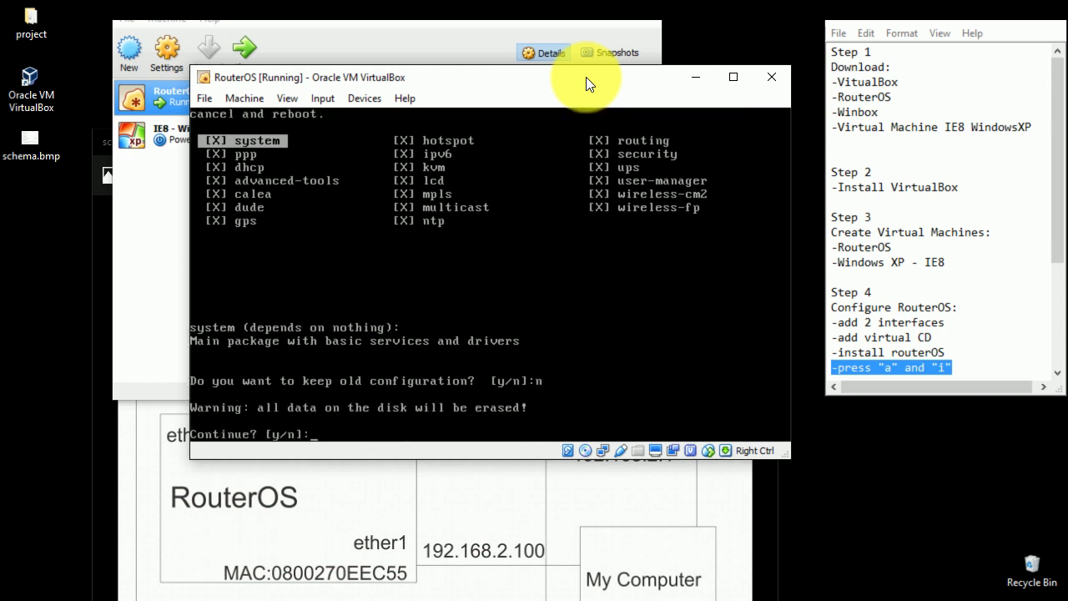
pyautogui.write('y')
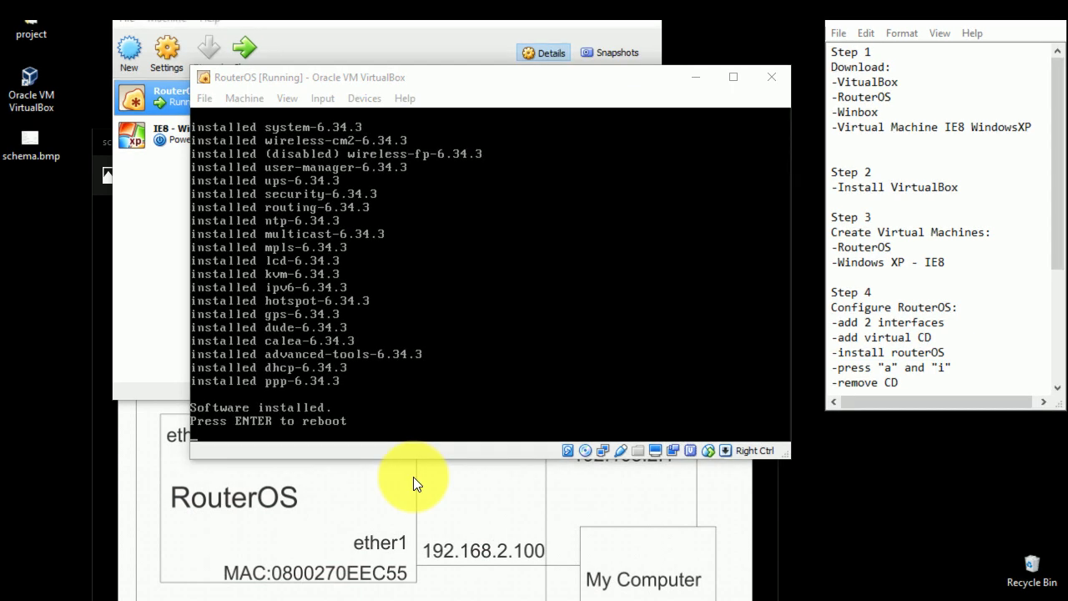
# Force-unmount mikrotik-6.34.3.iso from the RouterOS machine's virtual optical drive and reboot the machine
pyautogui.click(585, 450)
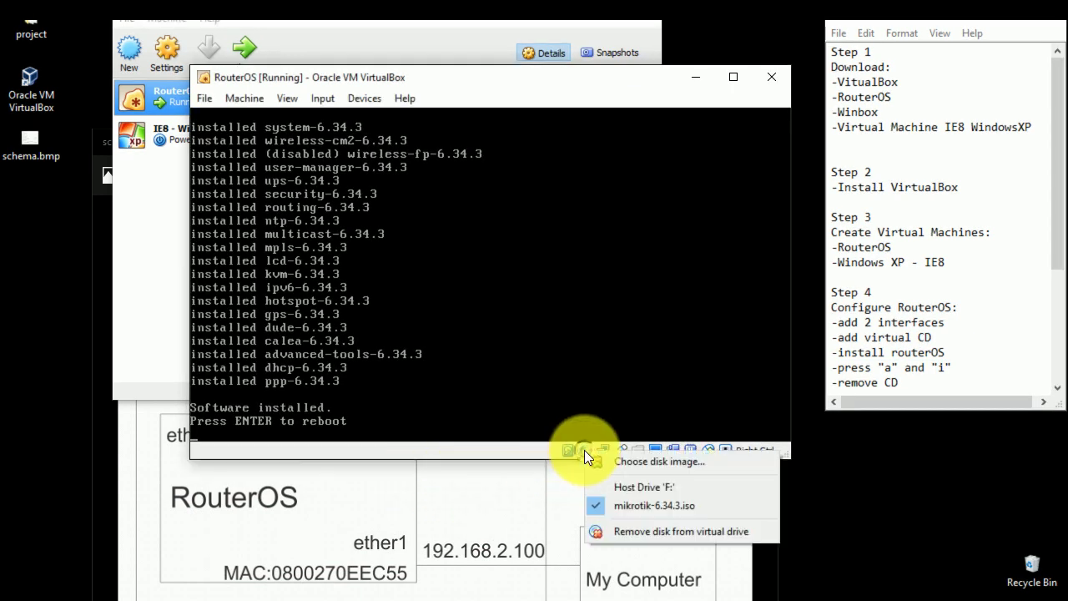
pyautogui.click(610, 531)
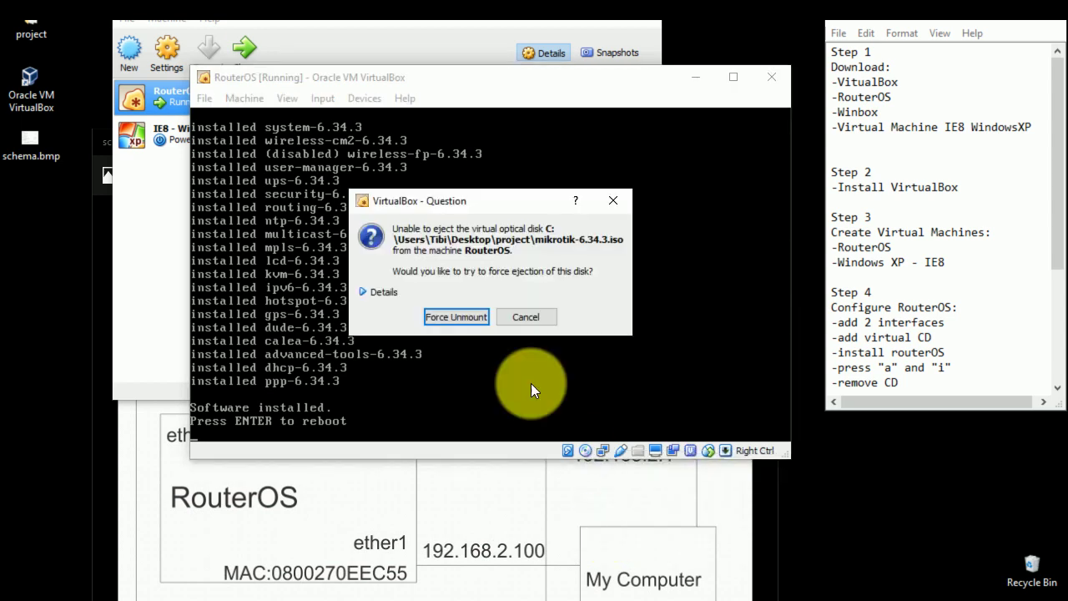
pyautogui.click(462, 316)
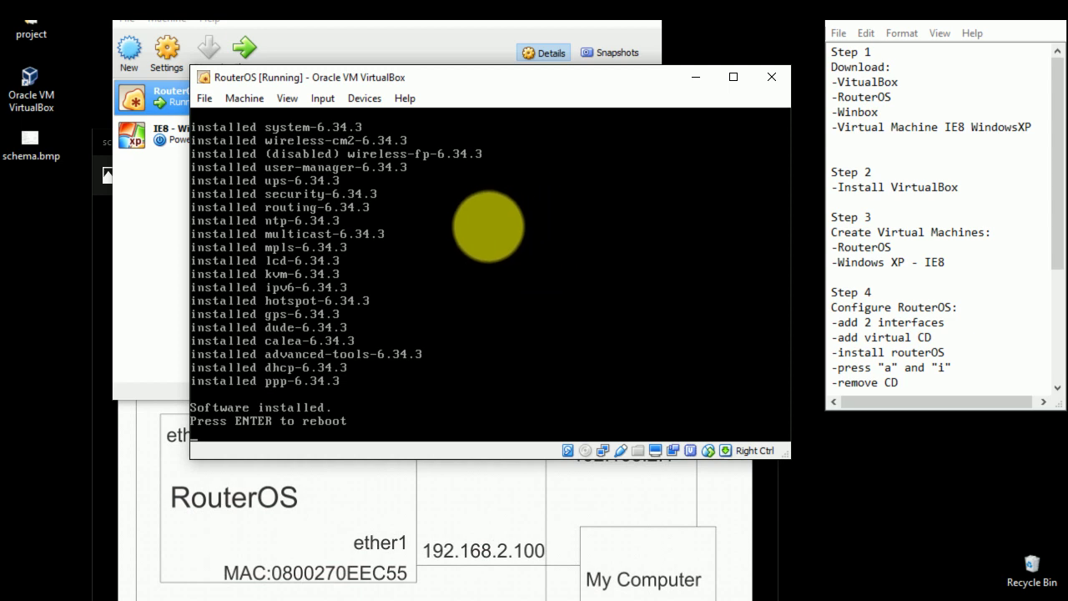
pyautogui.press('Return')
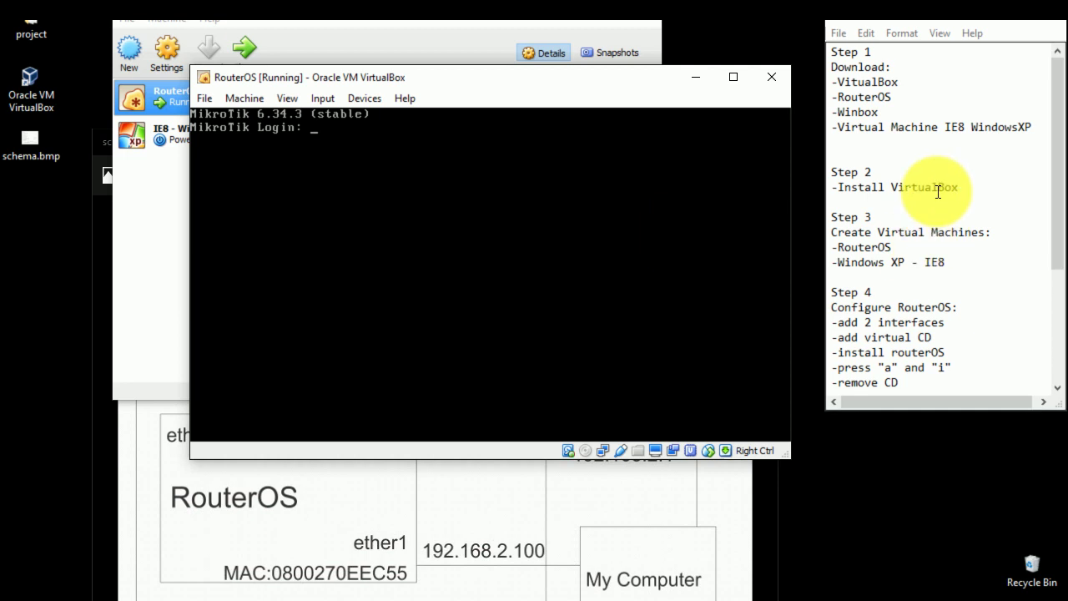
# Extend the notes window and review the "-Use Winbox to config" instruction
pyautogui.moveTo(931, 407); pyautogui.dragTo(929, 428)
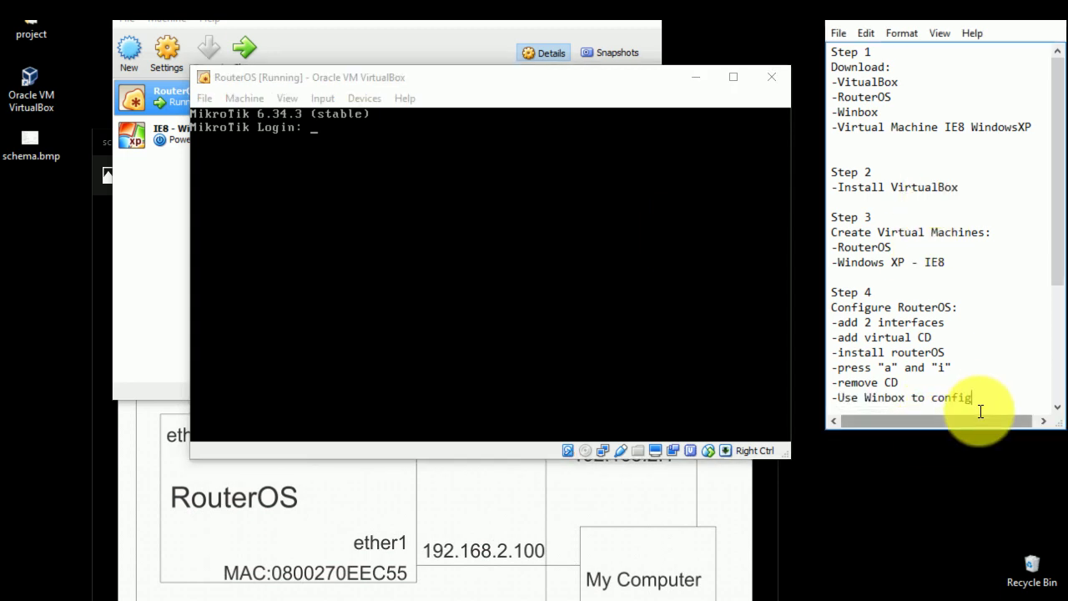
pyautogui.moveTo(833, 398); pyautogui.dragTo(977, 400)
pyautogui.click(1025, 397)
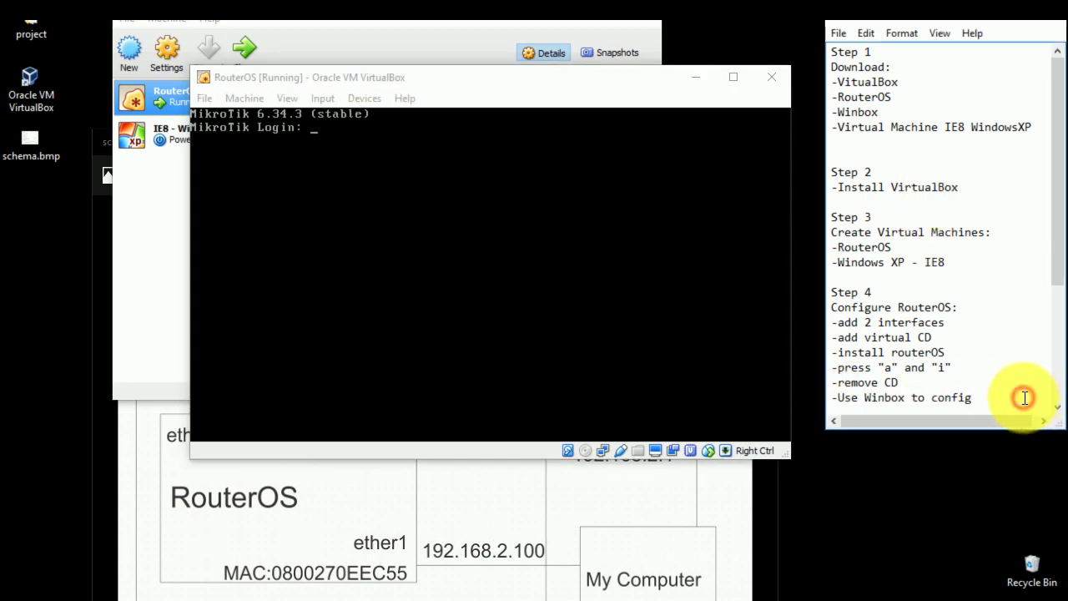
# Minimize the running RouterOS machine and the VirtualBox manager to clear the desktop
pyautogui.click(684, 76)
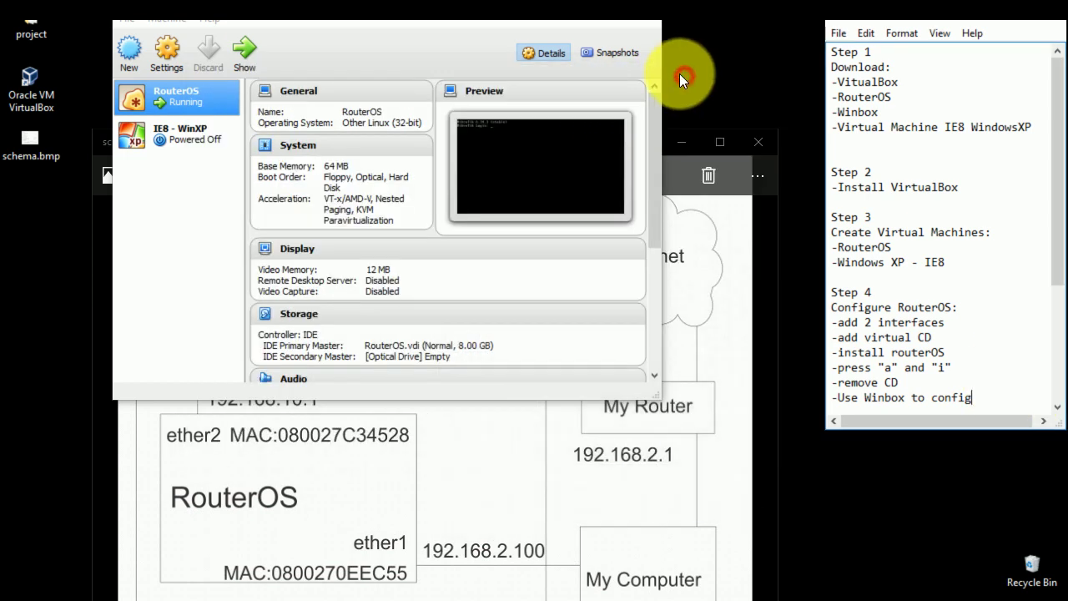
pyautogui.doubleClick(593, 7)
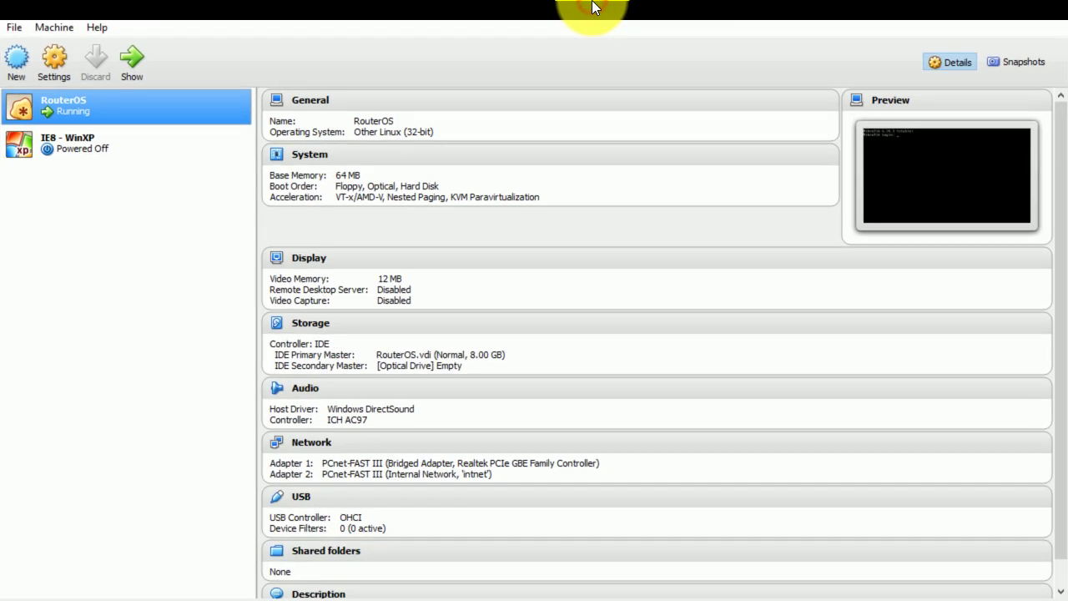
pyautogui.click(972, 4)
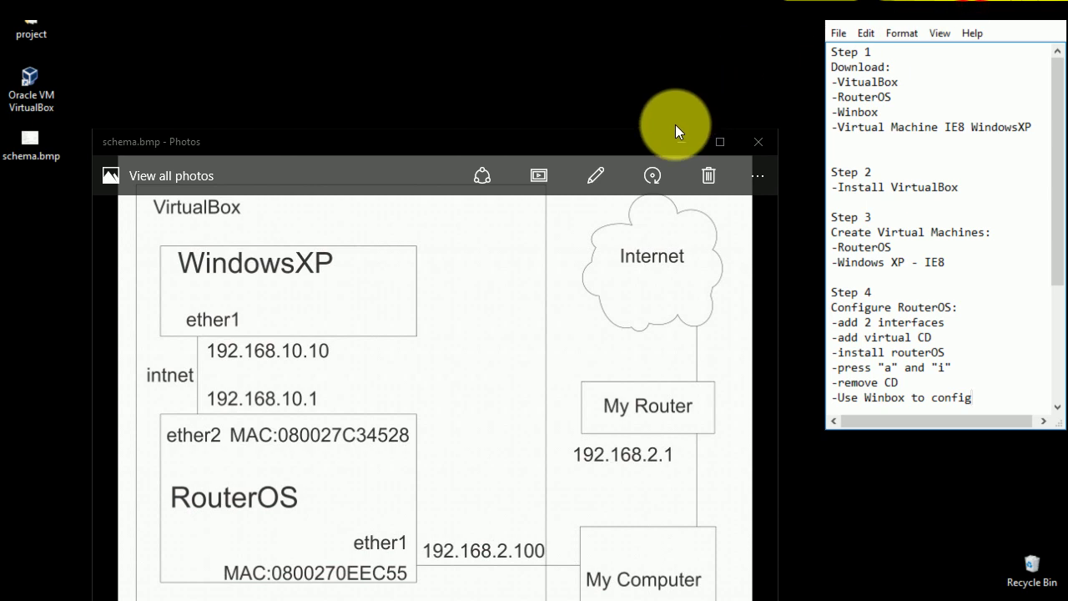
# Launch winbox.exe from the desktop's project folder, close the folder, and allow WinBox through the firewall on private networks
pyautogui.doubleClick(40, 18)
pyautogui.click(94, 186)
pyautogui.click(94, 186)
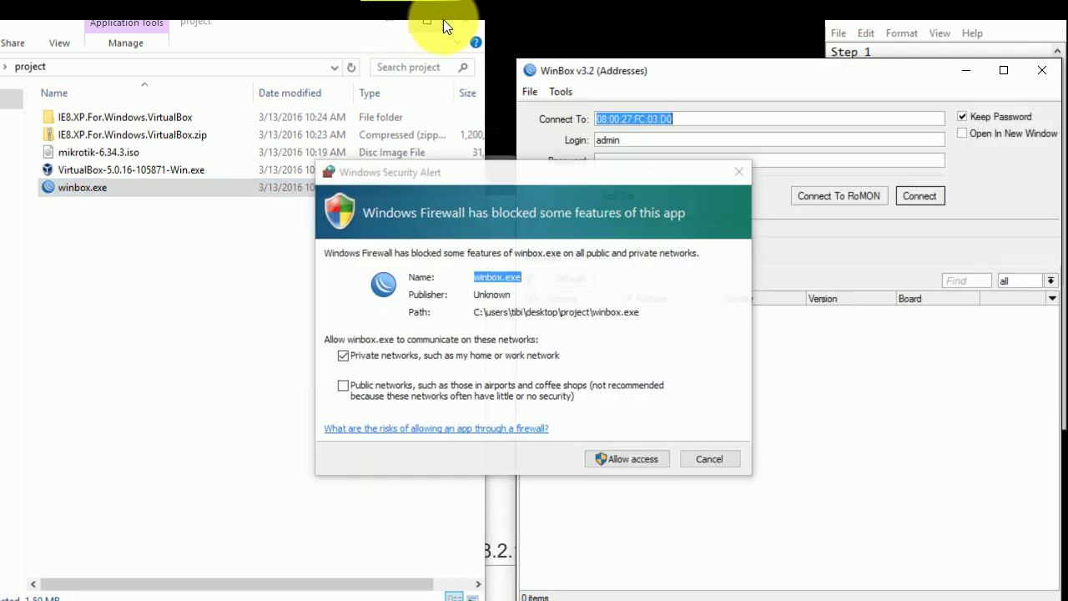
pyautogui.click(465, 20)
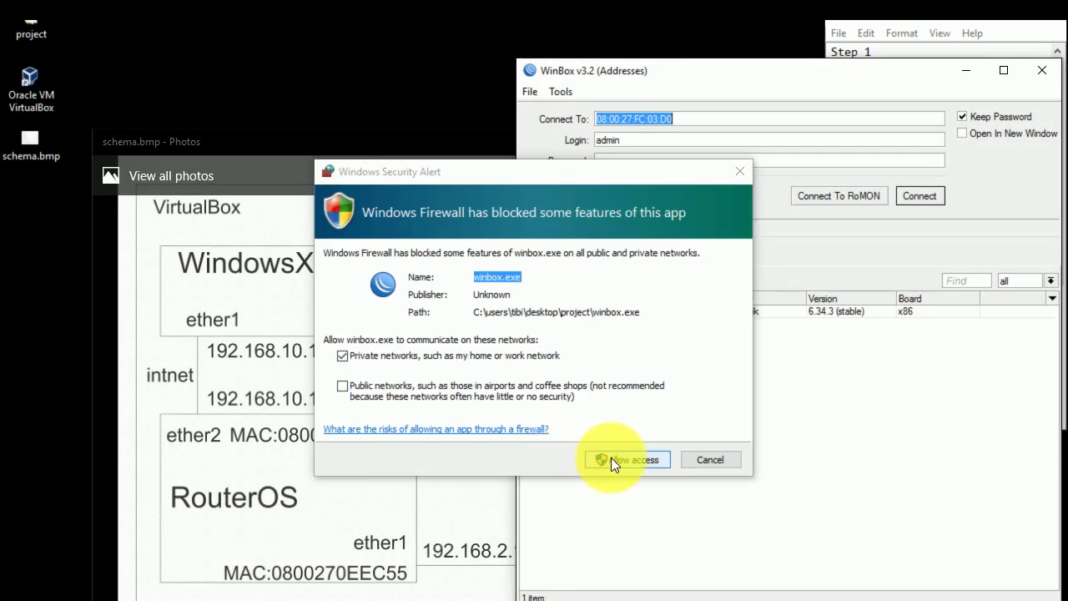
pyautogui.click(611, 459)
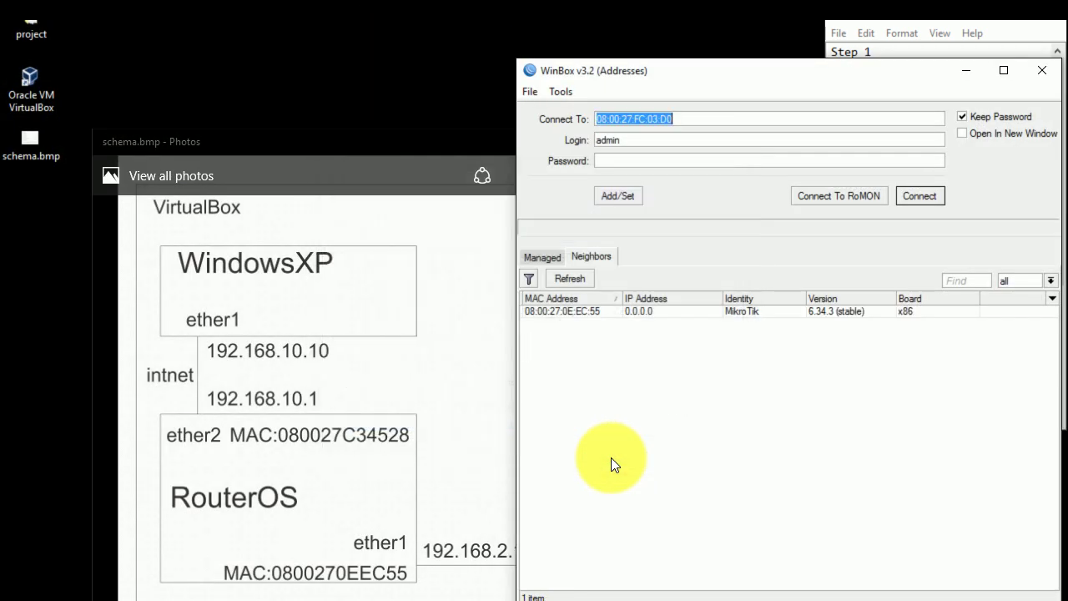
# Connect WinBox to the MikroTik neighbor 08:00:27:0E:EC:55 as admin with no password and dismiss the missing software key notice
pyautogui.moveTo(743, 72); pyautogui.dragTo(359, 29)
pyautogui.click(348, 282)
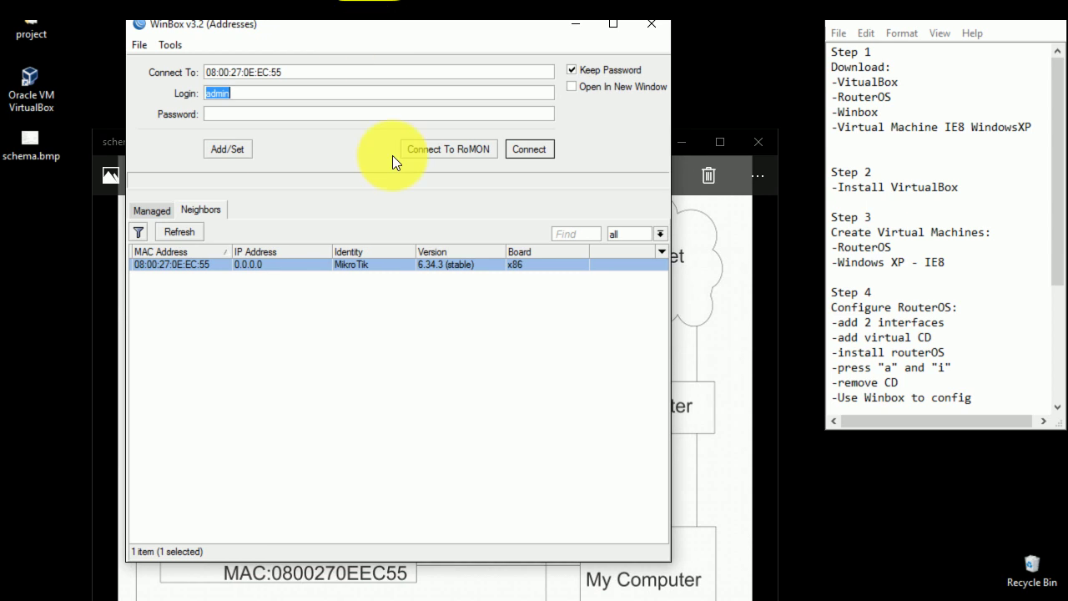
pyautogui.click(516, 147)
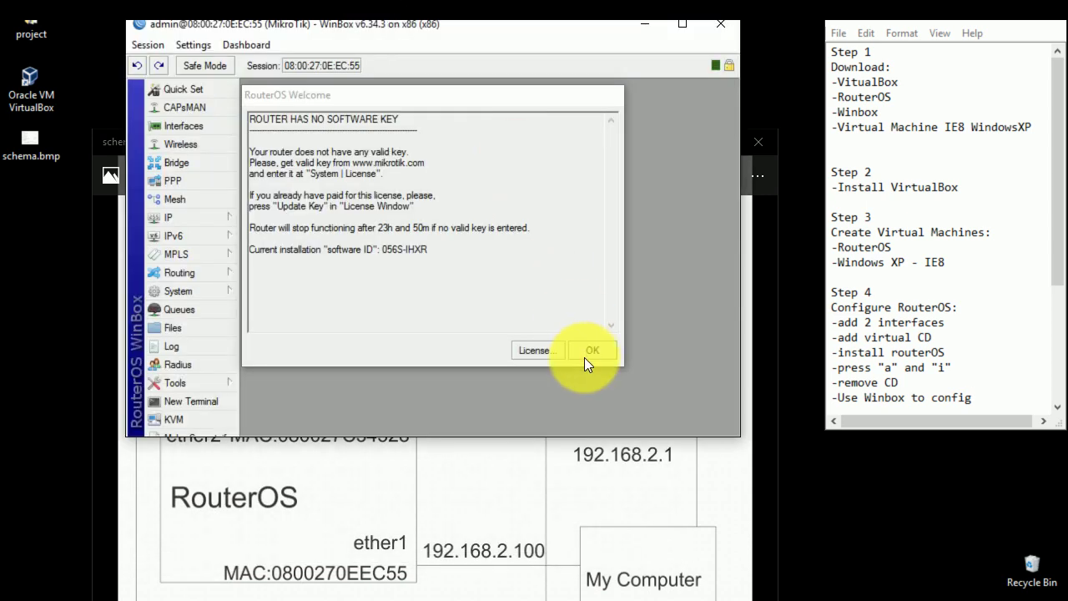
pyautogui.click(588, 350)
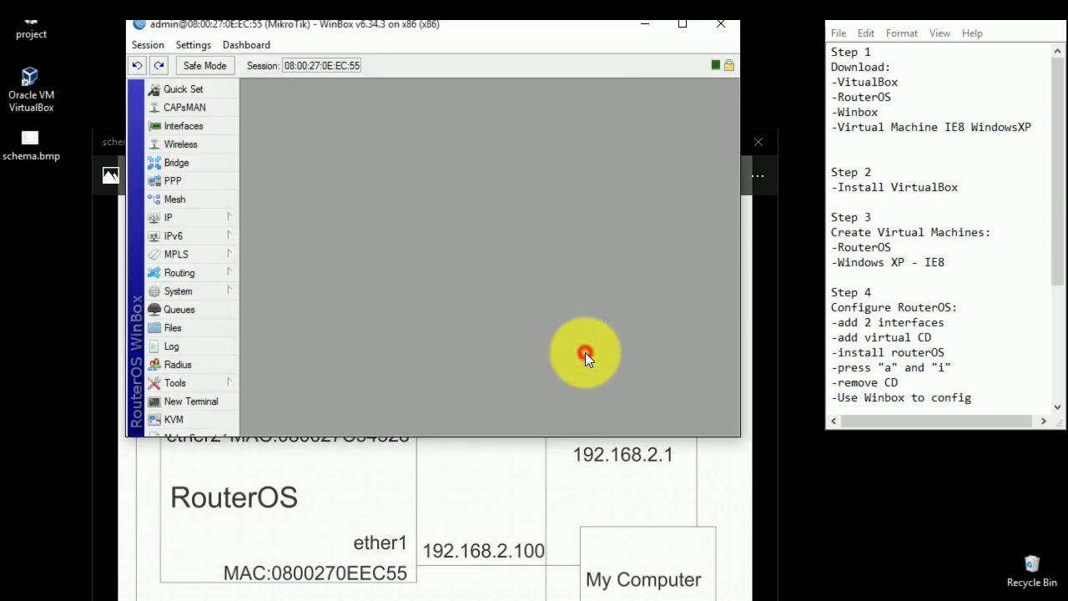
# Extend the notes to the default IP instruction and check the router's IP address list for default addresses
pyautogui.click(875, 433)
pyautogui.moveTo(875, 433); pyautogui.dragTo(874, 457)
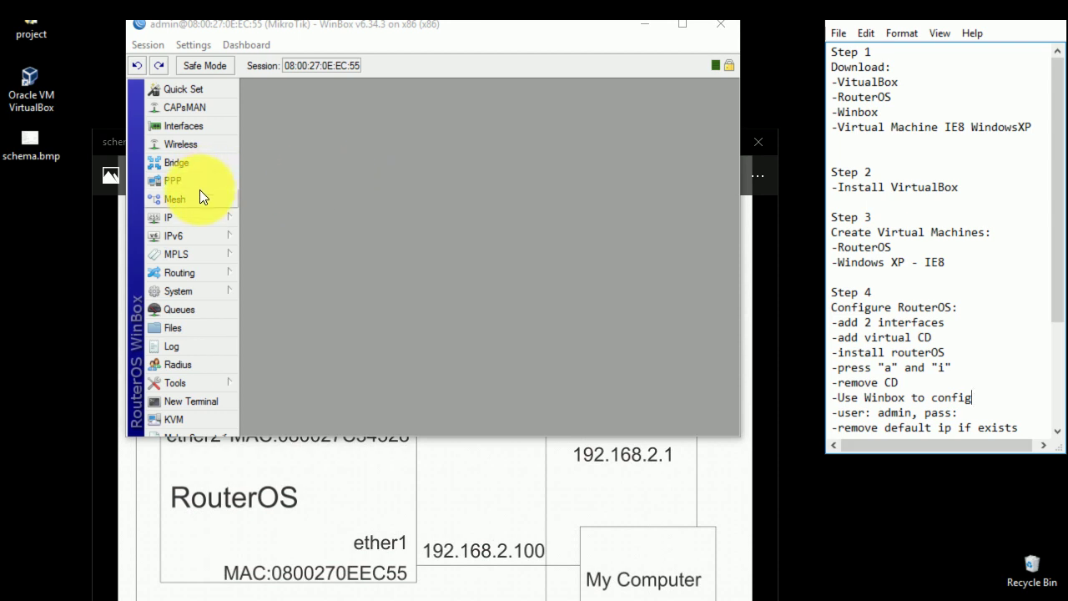
pyautogui.click(199, 215)
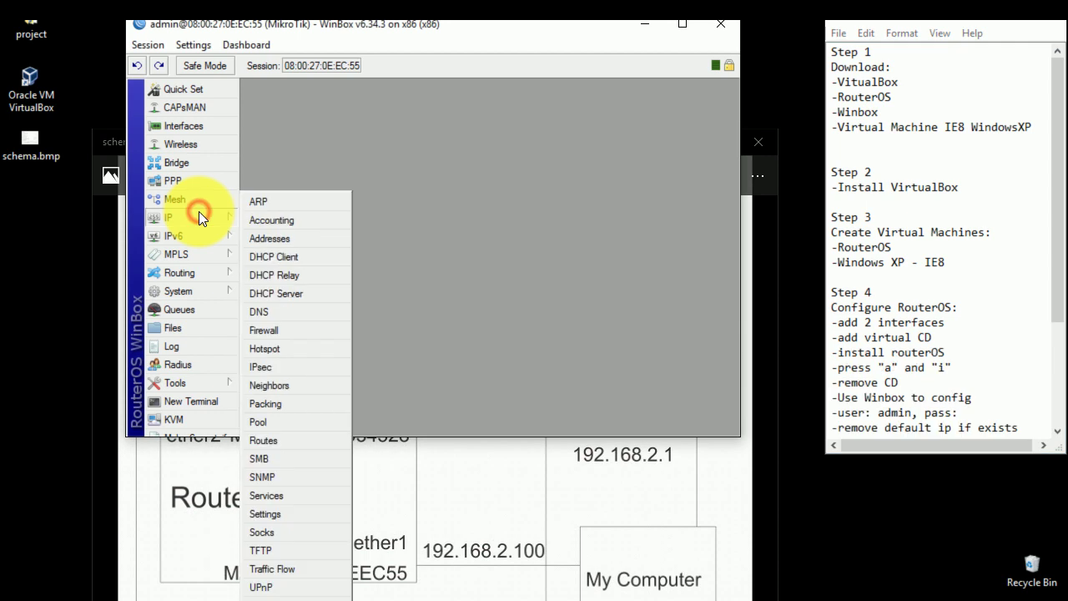
pyautogui.click(284, 238)
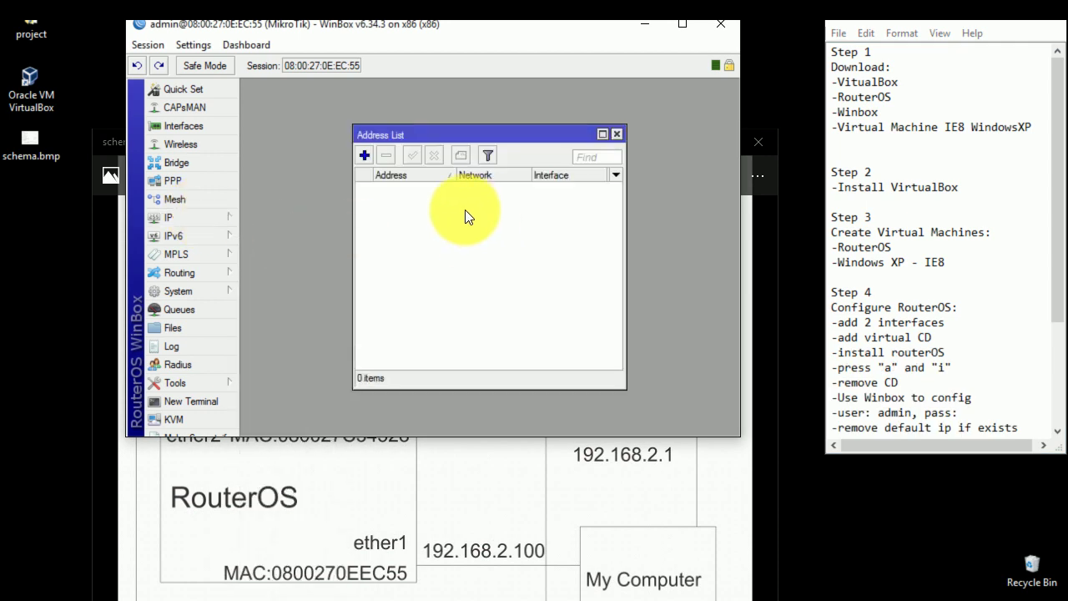
pyautogui.click(618, 134)
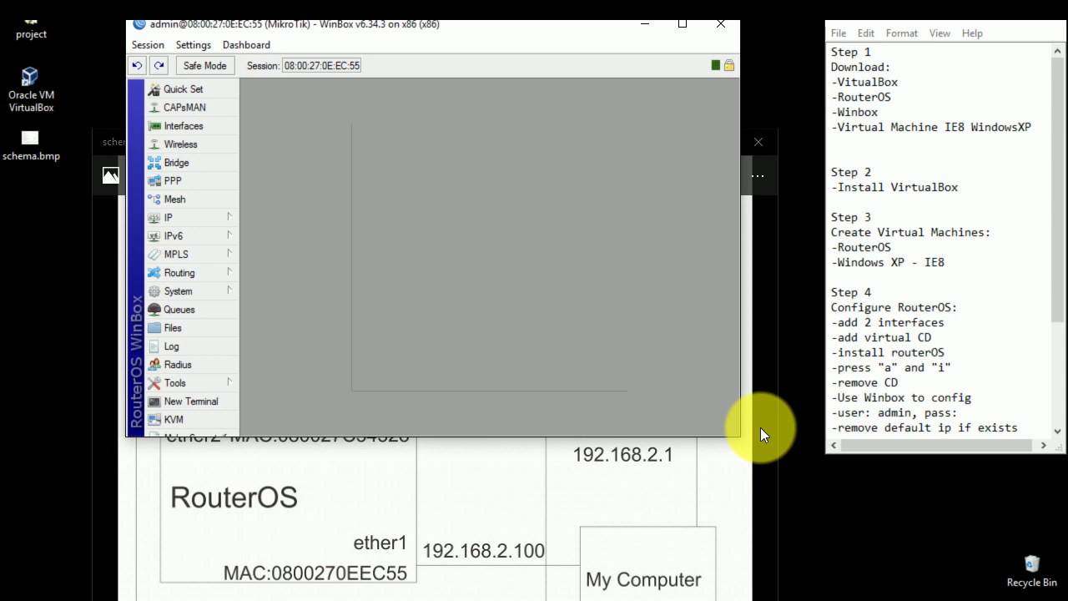
# Extend the notes to the interface naming line and check ether1's MAC address in the router's interface properties
pyautogui.click(918, 446)
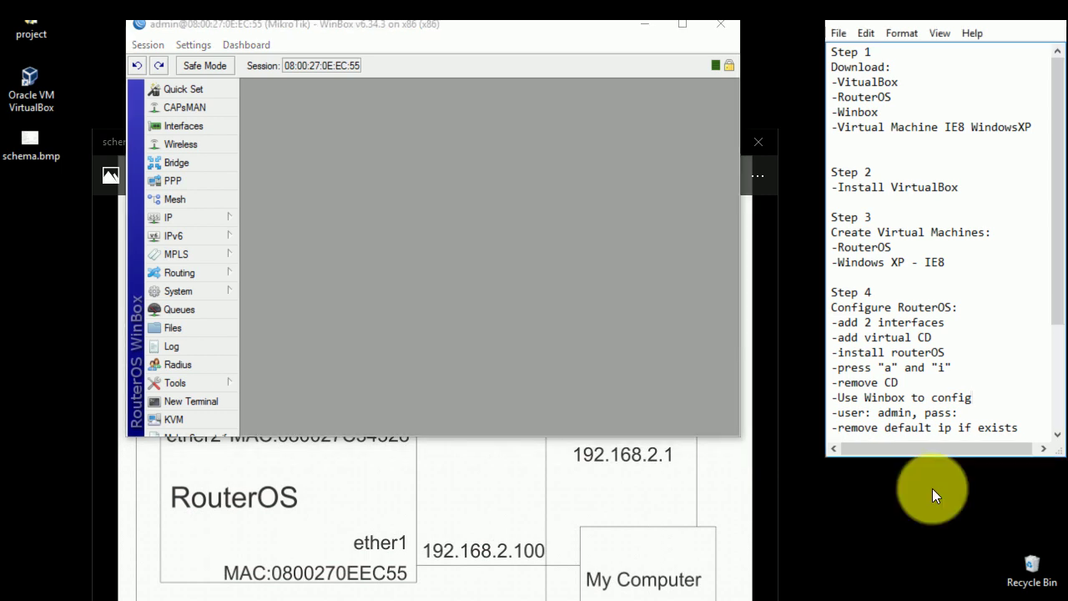
pyautogui.moveTo(899, 459); pyautogui.dragTo(898, 472)
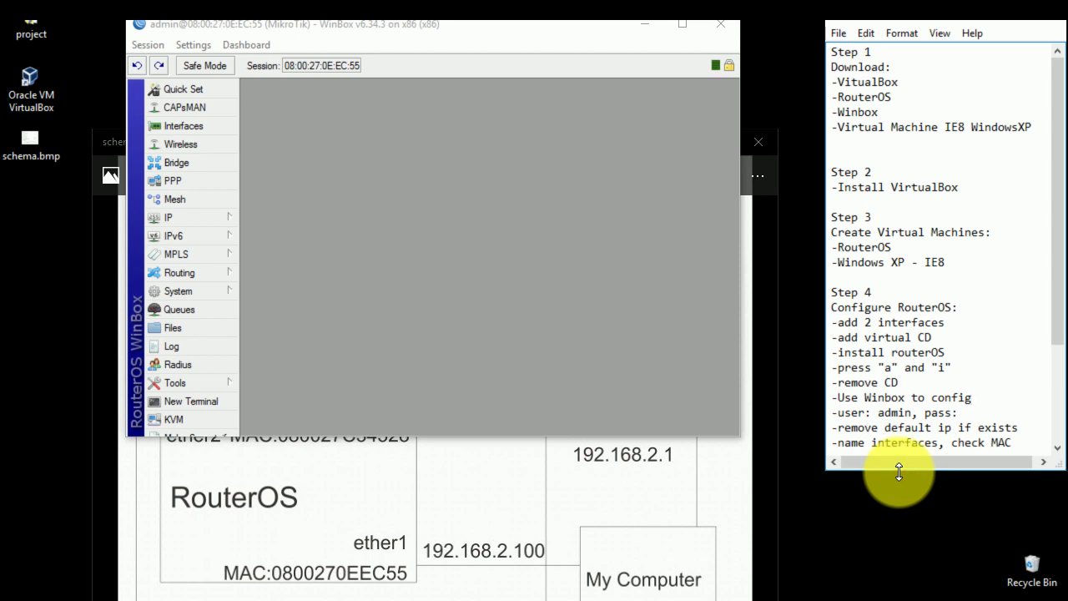
pyautogui.click(203, 125)
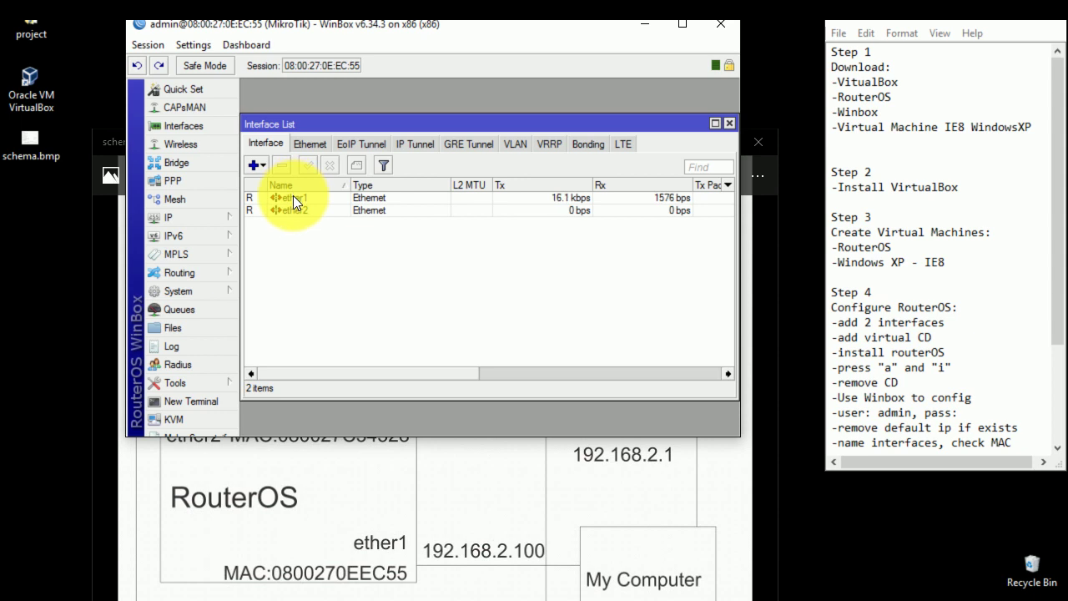
pyautogui.doubleClick(293, 197)
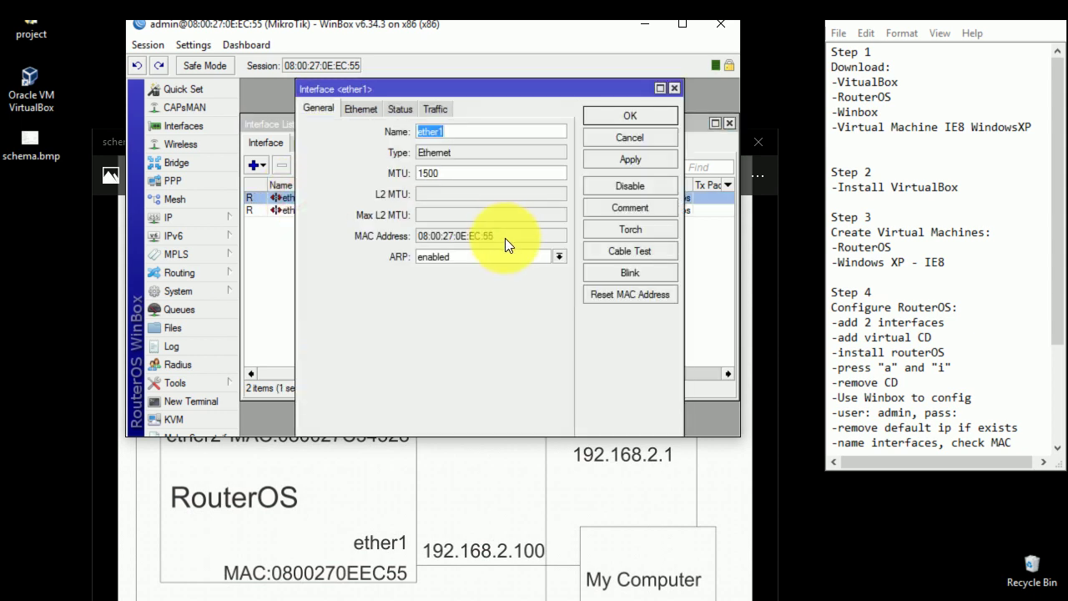
pyautogui.moveTo(504, 238); pyautogui.dragTo(426, 236)
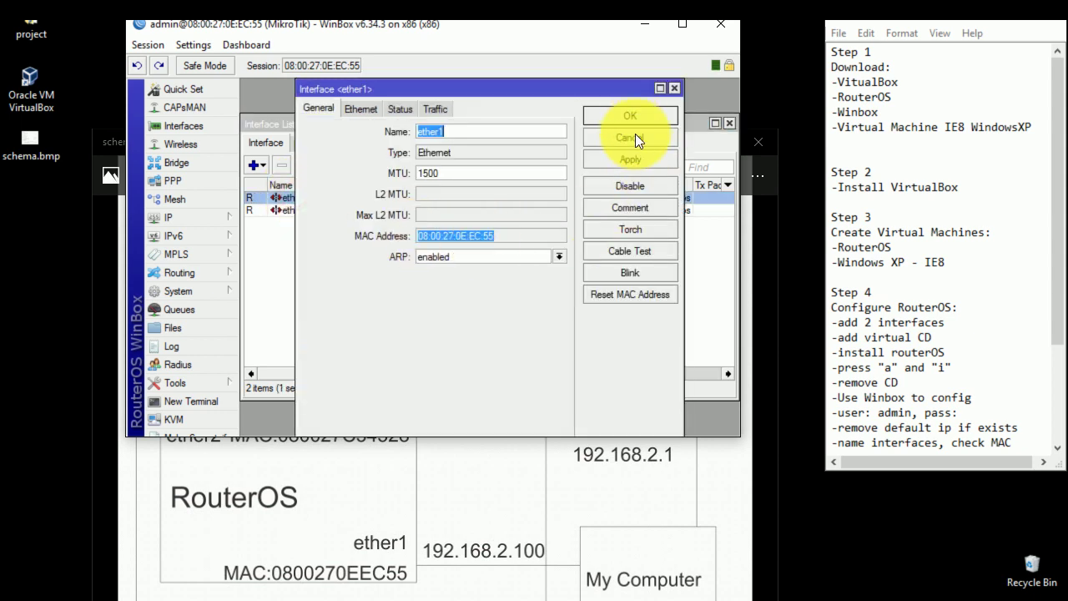
# Rename interface ether1 as wan and, with its MAC address checked, interface ether2 as lan
pyautogui.doubleClick(447, 131)
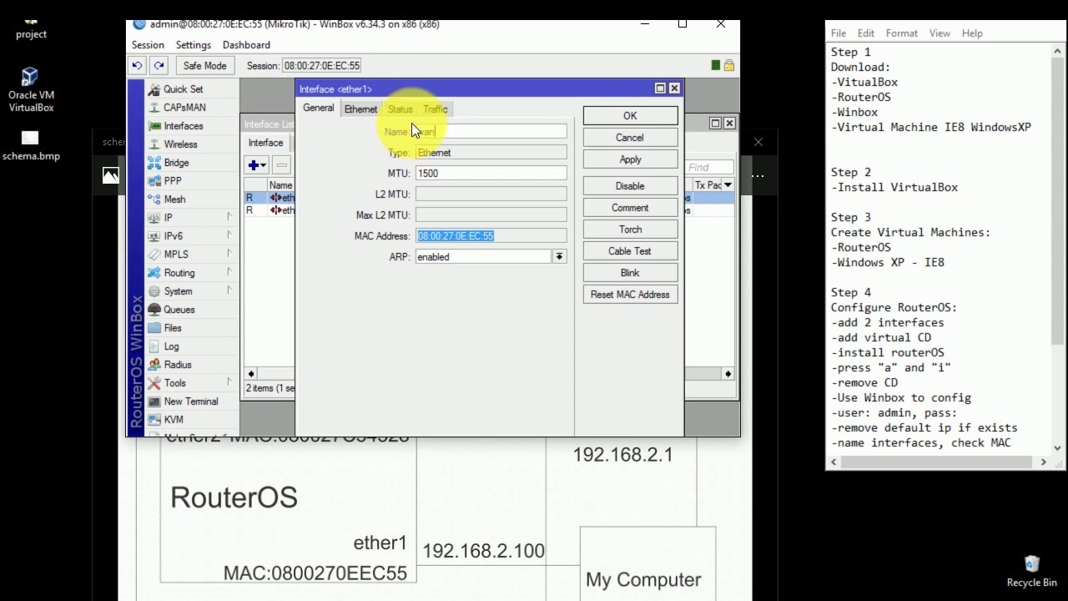
pyautogui.click(645, 117)
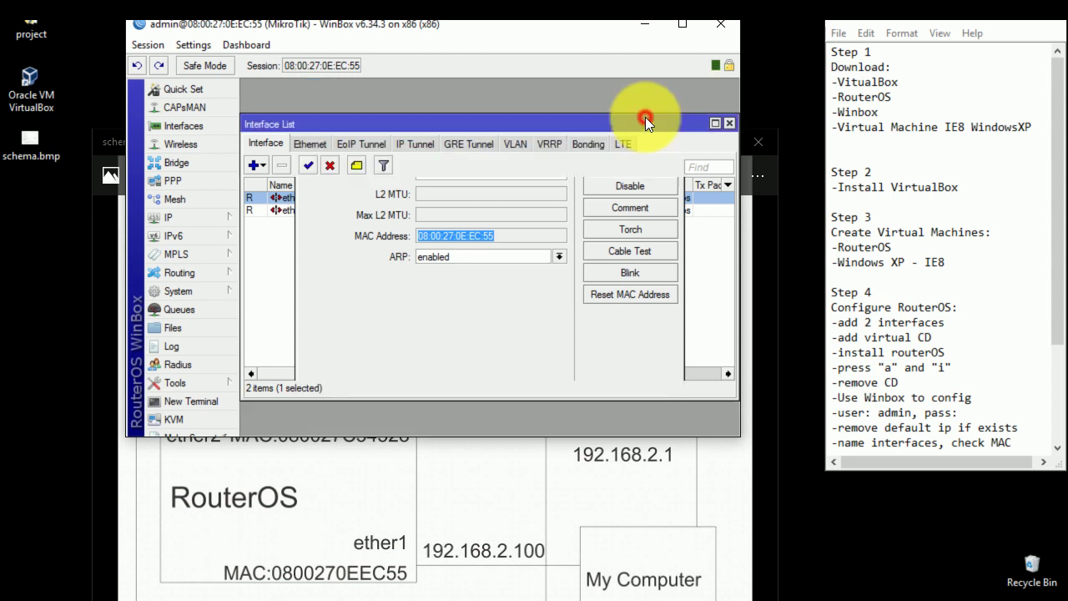
pyautogui.doubleClick(285, 197)
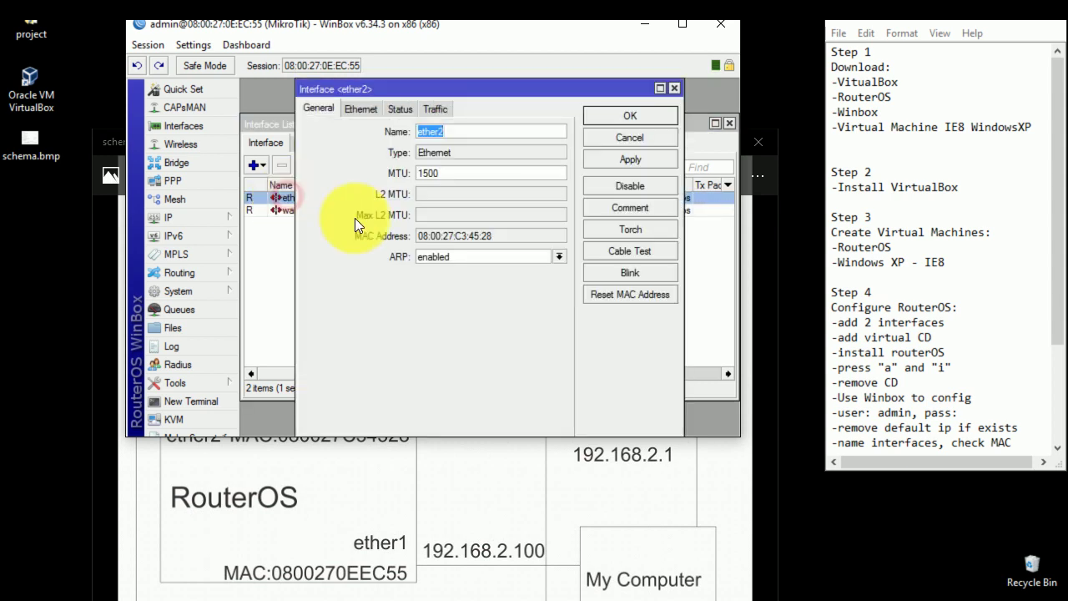
pyautogui.moveTo(529, 236); pyautogui.dragTo(416, 236)
pyautogui.doubleClick(464, 132)
pyautogui.write('lan')
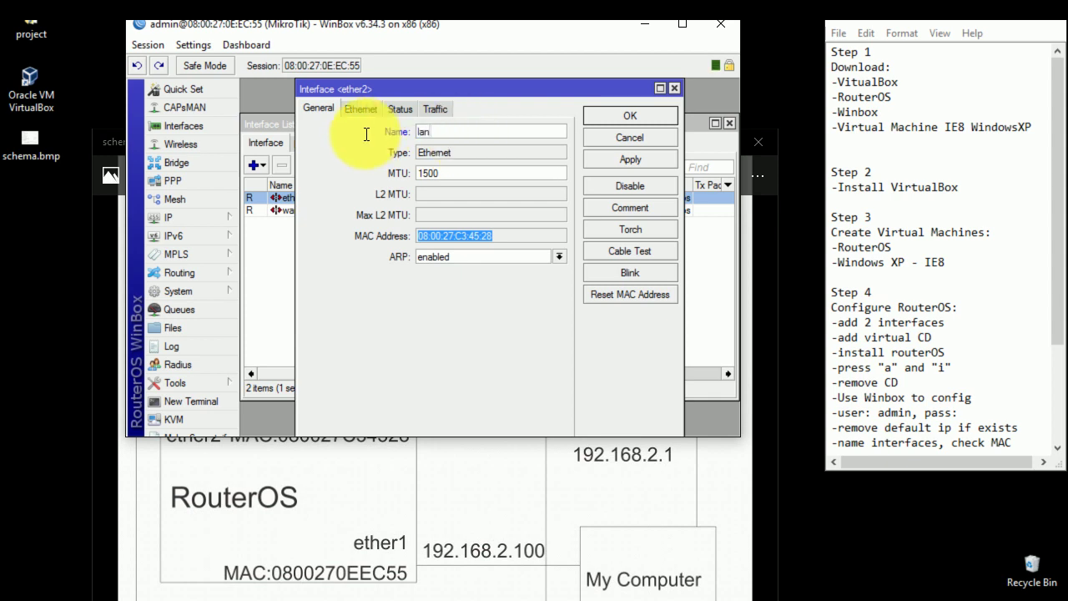
pyautogui.click(630, 116)
# Shift the WinBox window slightly up, check the interfaces against the network schema picture, and return to WinBox
pyautogui.moveTo(540, 37); pyautogui.dragTo(537, 24)
pyautogui.click(504, 496)
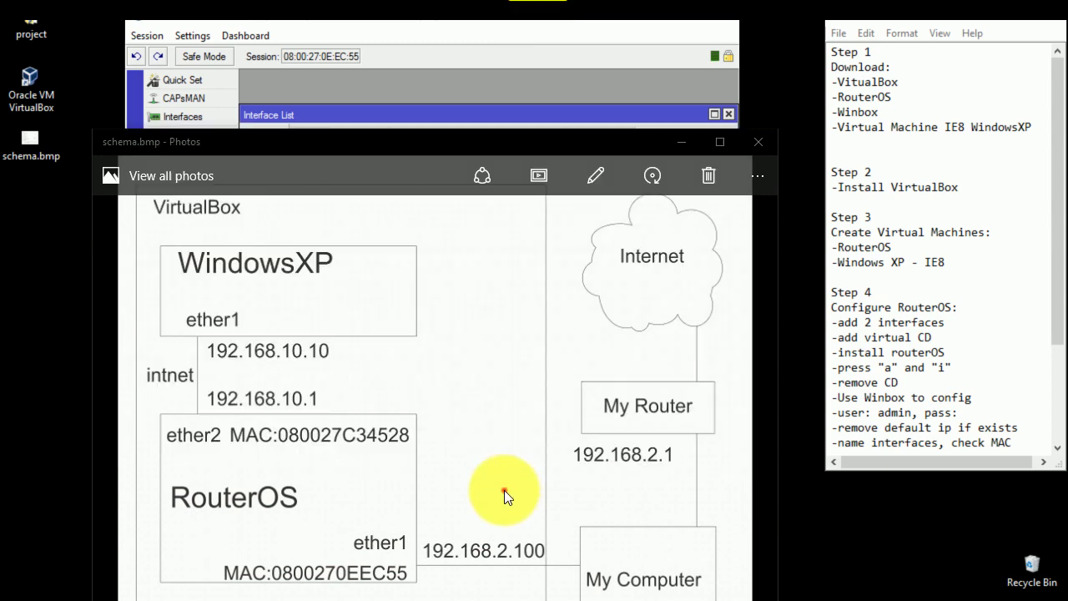
pyautogui.click(439, 10)
# Extend the notes to the WAN DHCP line and add a DHCP client on the wan interface with the default options
pyautogui.moveTo(950, 482); pyautogui.dragTo(955, 491)
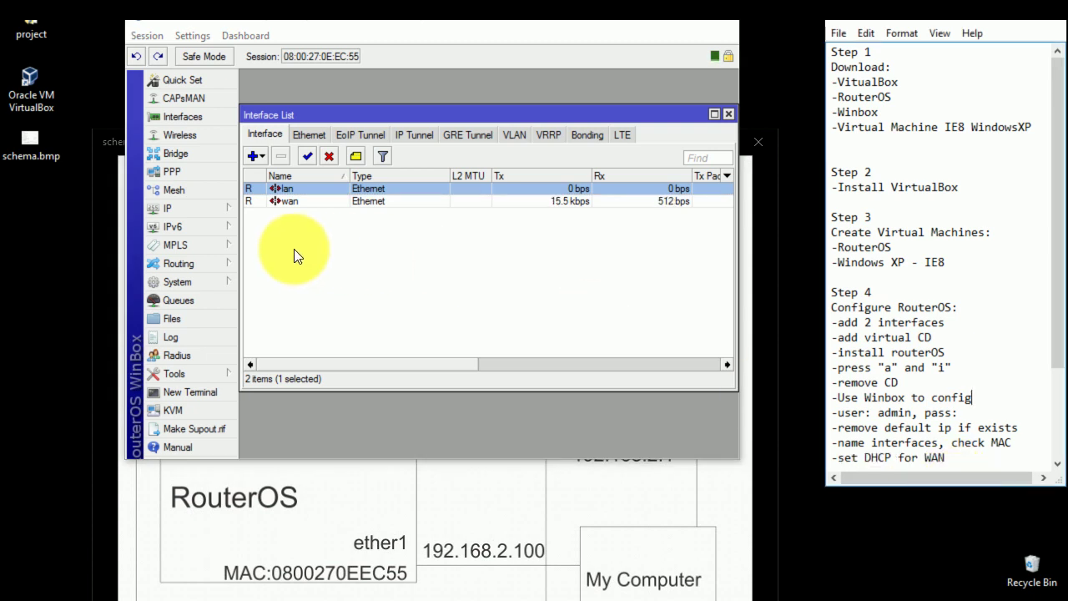
pyautogui.click(211, 208)
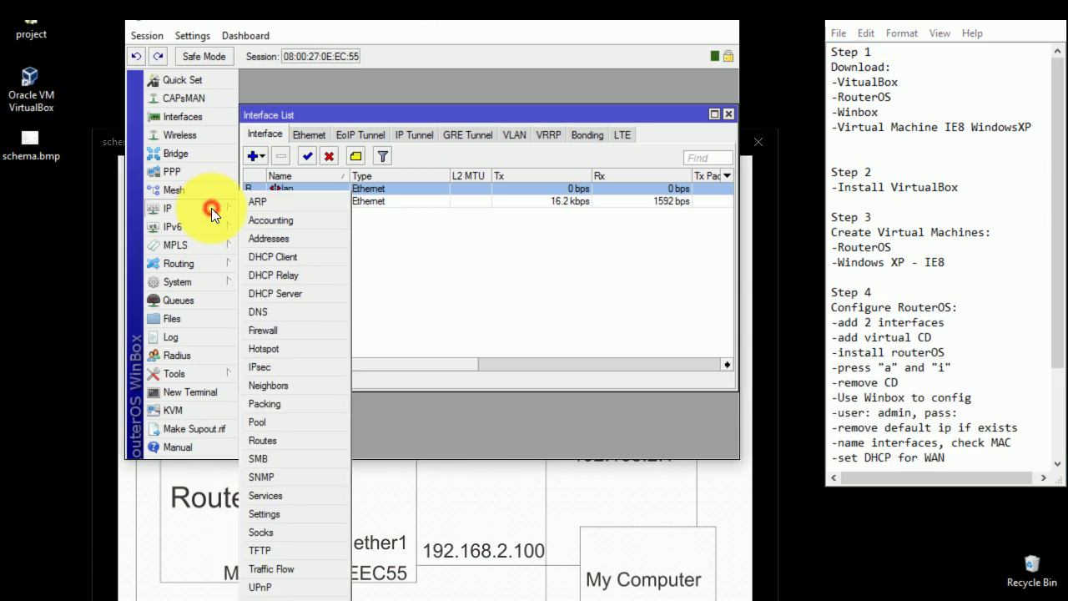
pyautogui.click(294, 259)
pyautogui.click(310, 168)
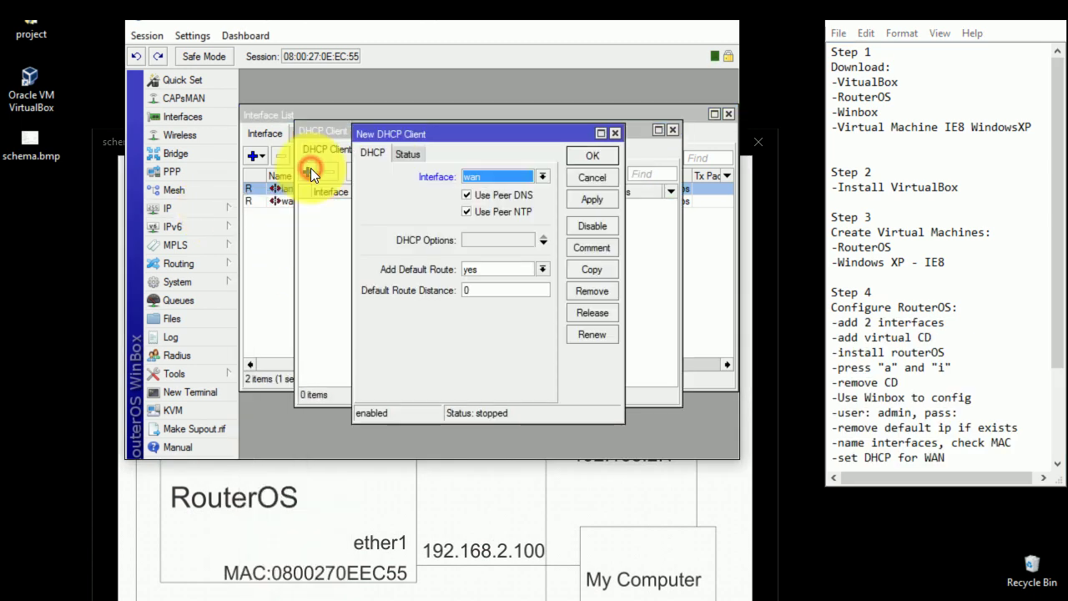
pyautogui.click(585, 155)
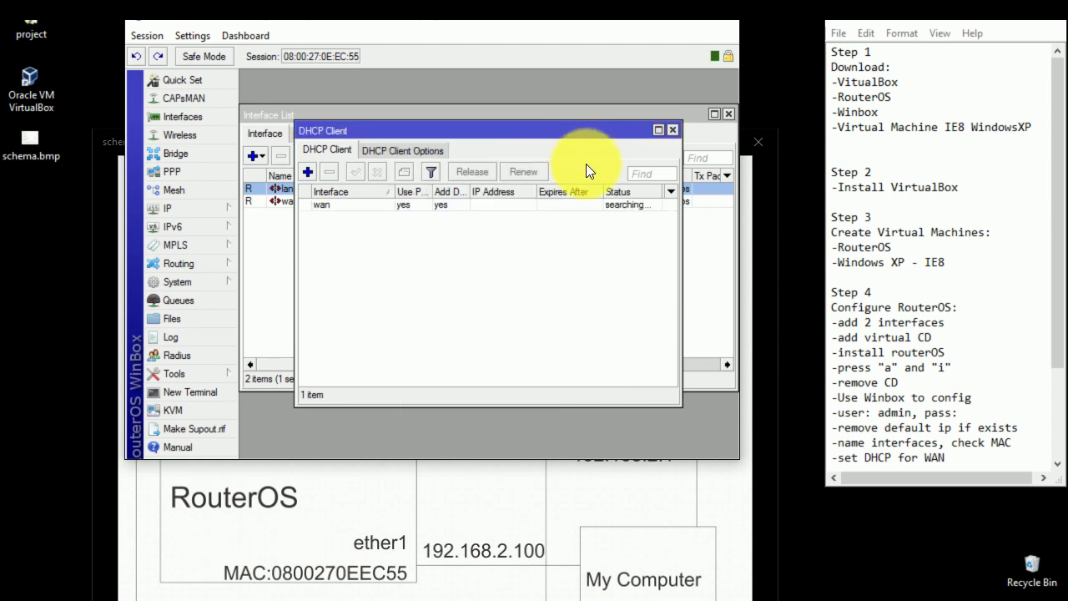
# Widen the expiry column to check the wan lease, and close the DHCP client and interface lists
pyautogui.moveTo(541, 192); pyautogui.dragTo(553, 192)
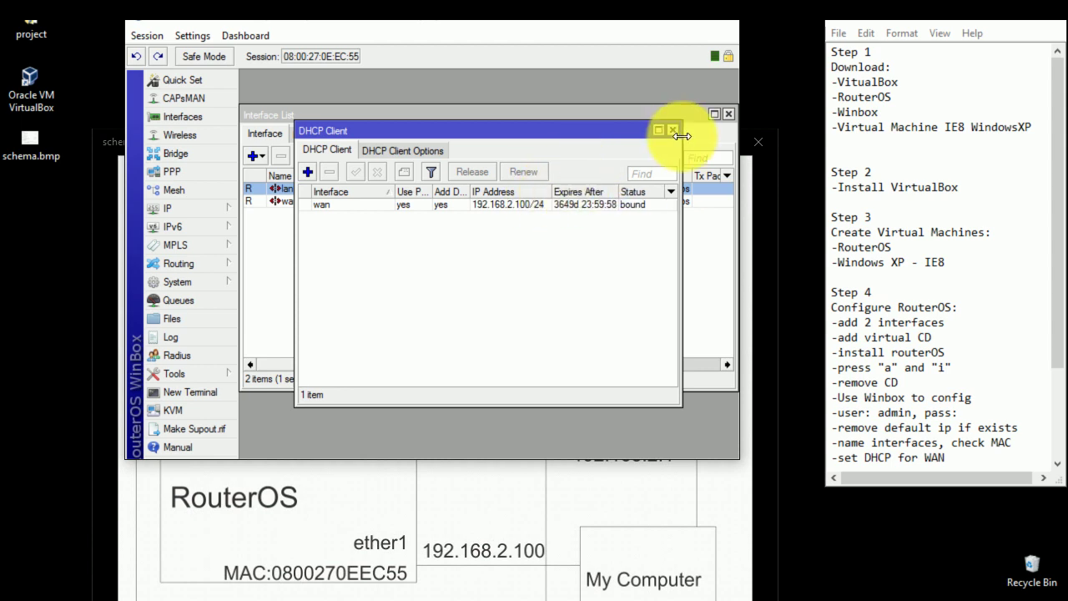
pyautogui.click(673, 130)
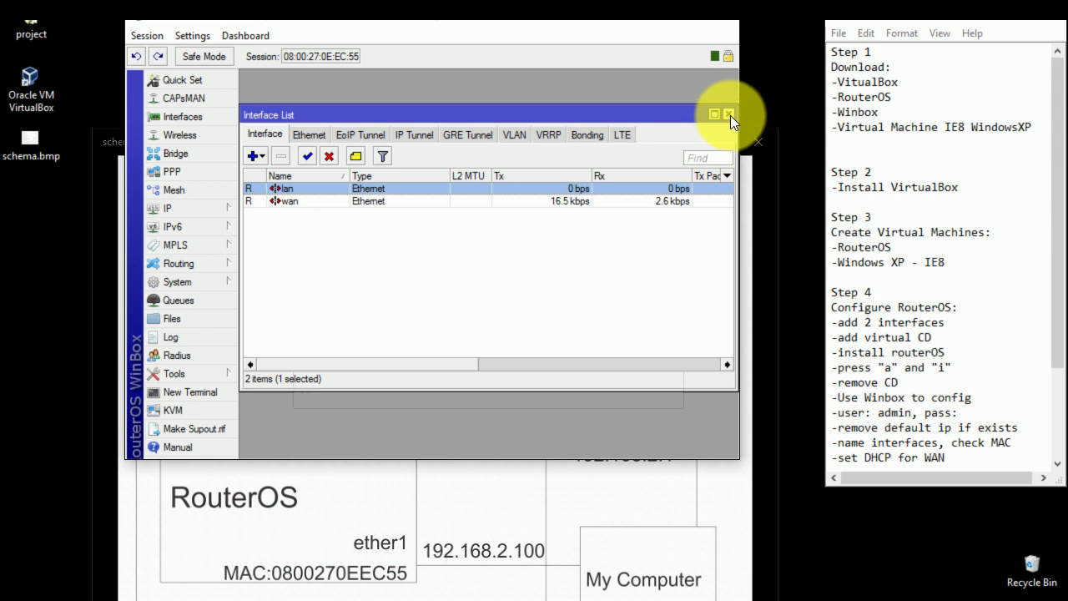
pyautogui.click(728, 115)
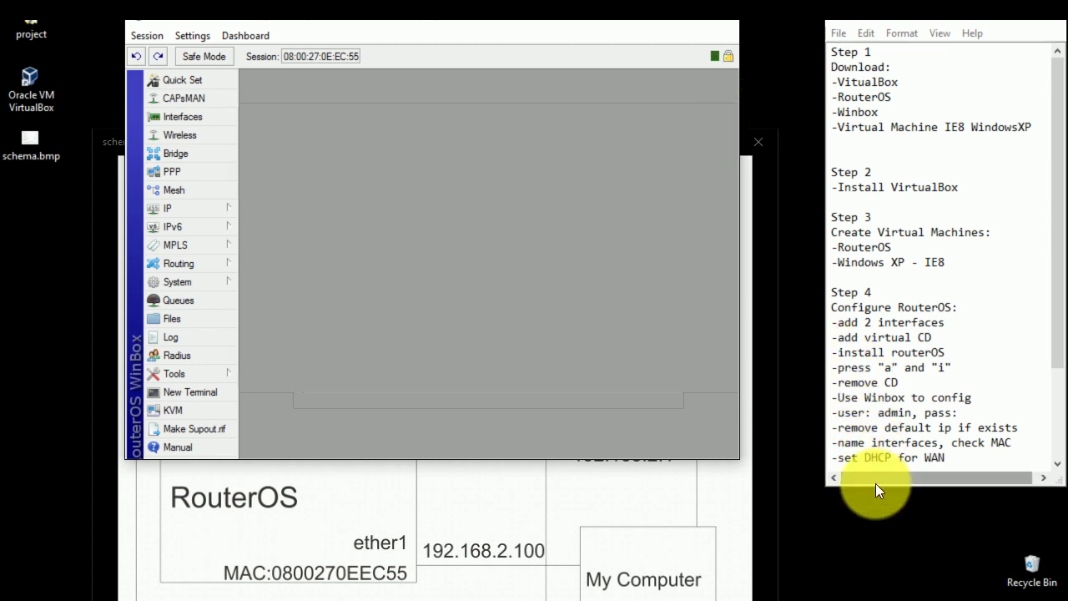
# Extend the notes to the LAN static IP line and look up the LAN address in the network schema picture
pyautogui.moveTo(876, 482); pyautogui.dragTo(877, 500)
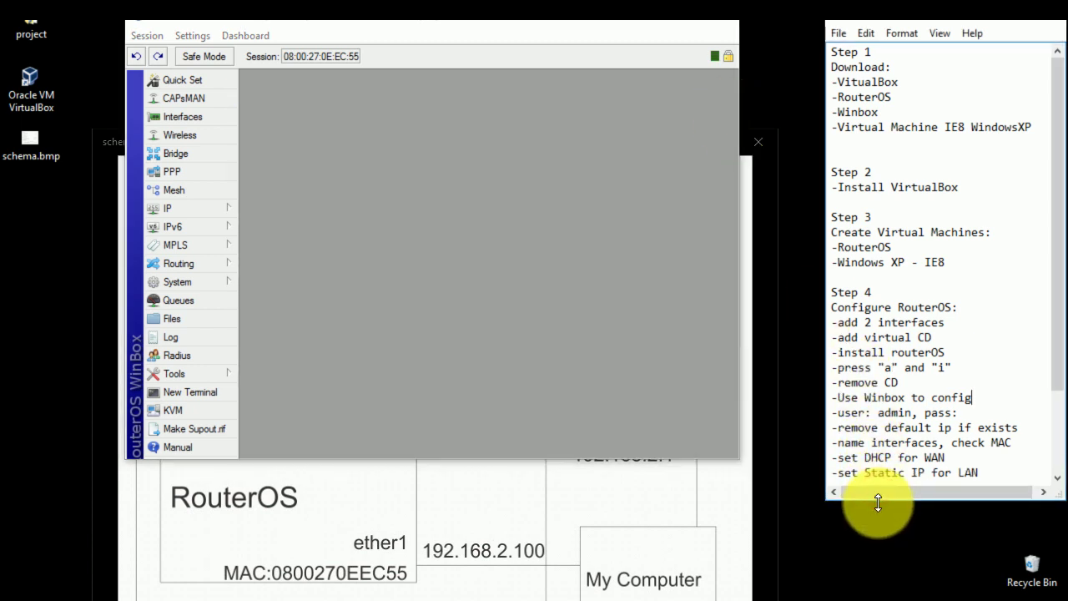
pyautogui.click(448, 504)
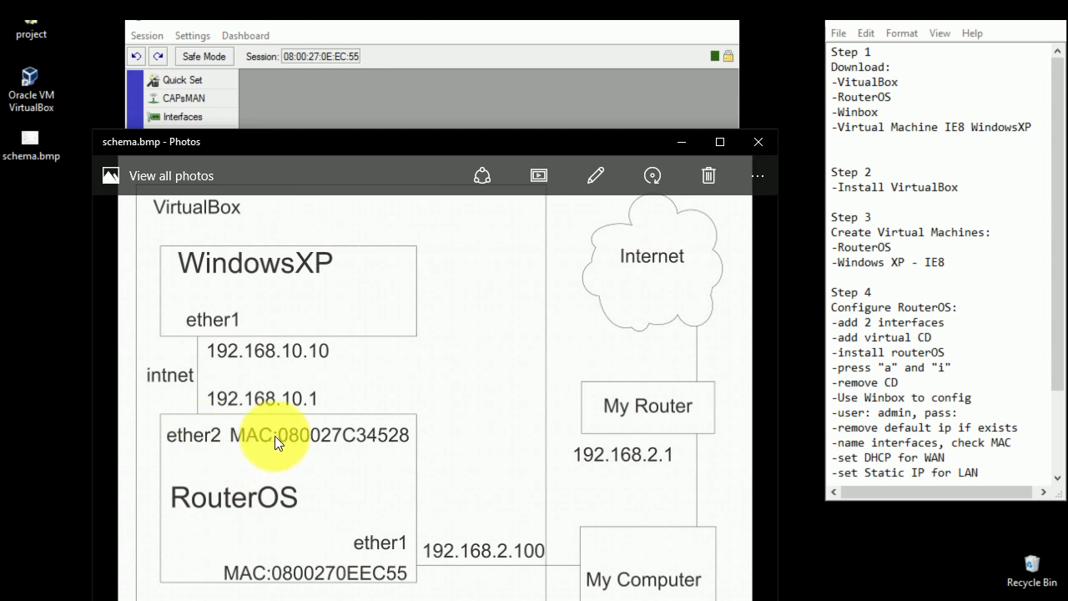
pyautogui.click(356, 16)
# Add the static IP address 192.168.10.1/24 to the lan interface in the router's address list
pyautogui.click(217, 206)
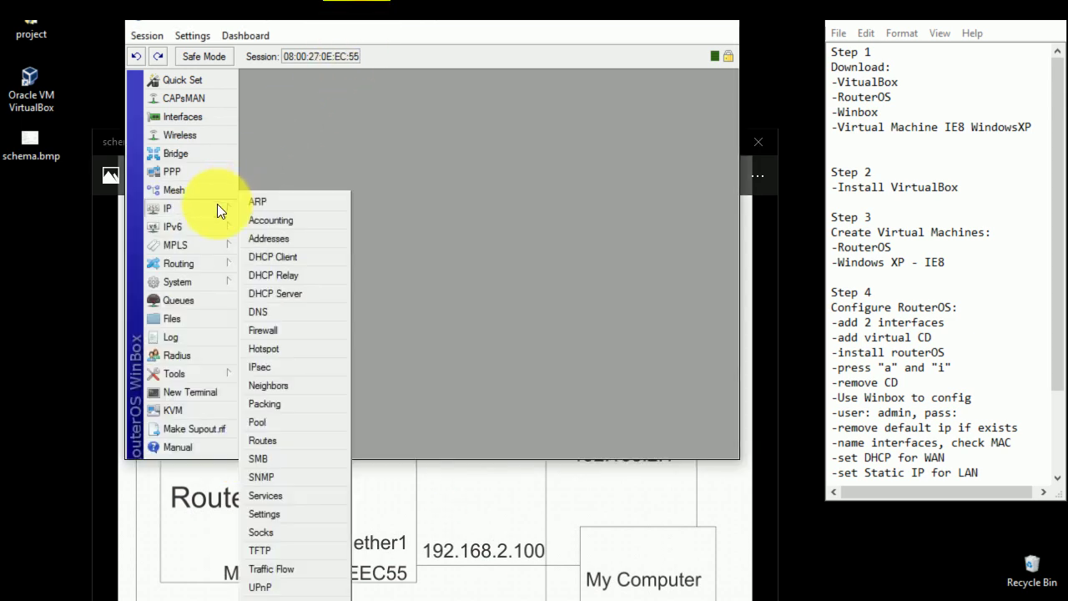
pyautogui.click(285, 240)
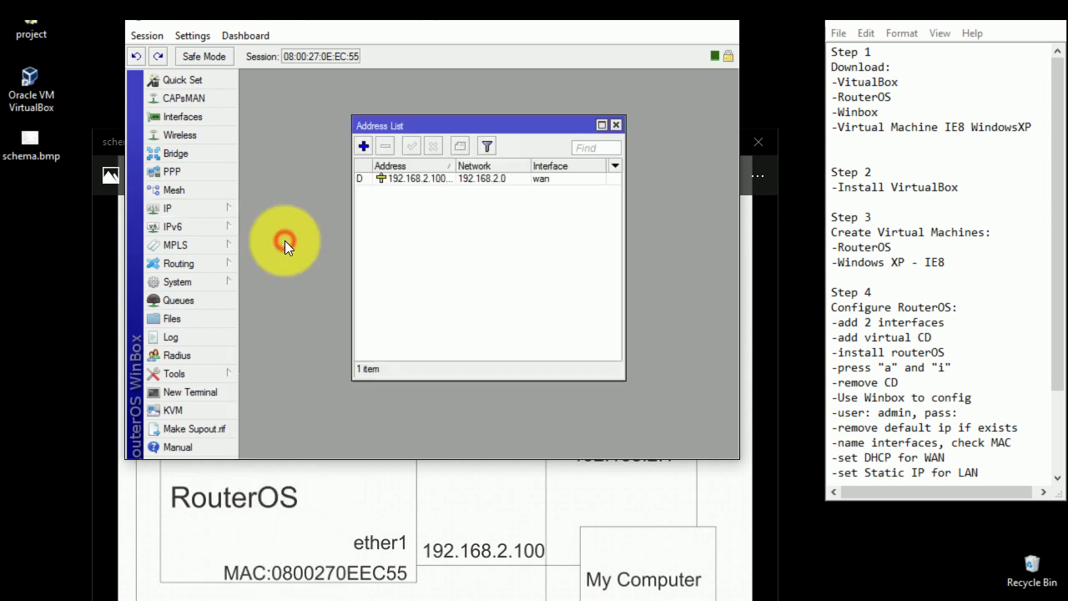
pyautogui.click(363, 146)
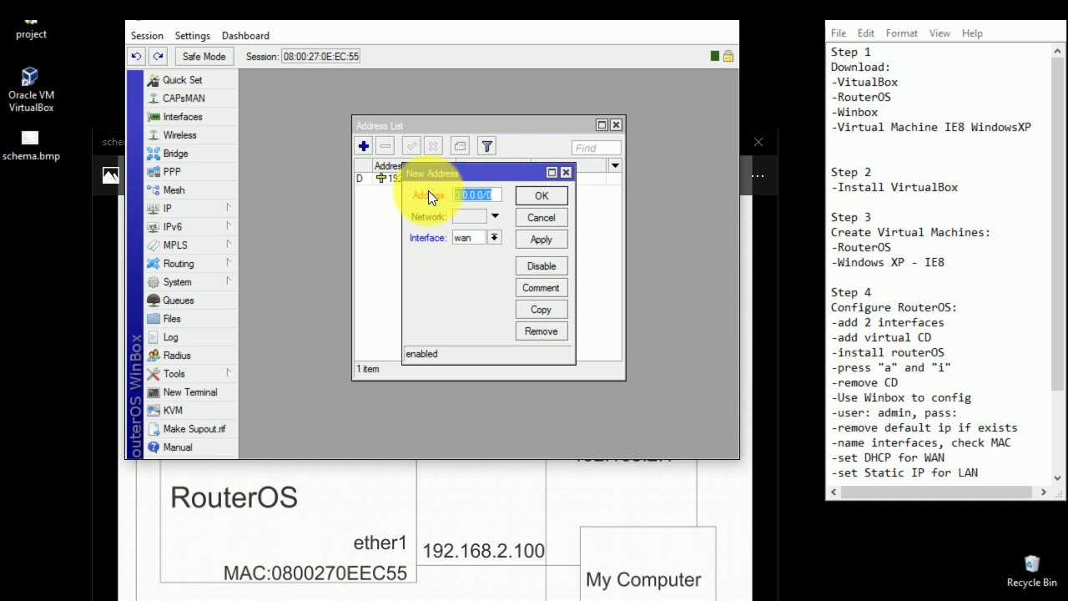
pyautogui.write('192.1')
pyautogui.write('68.10.')
pyautogui.write('1')
pyautogui.write('/24')
pyautogui.click(428, 191)
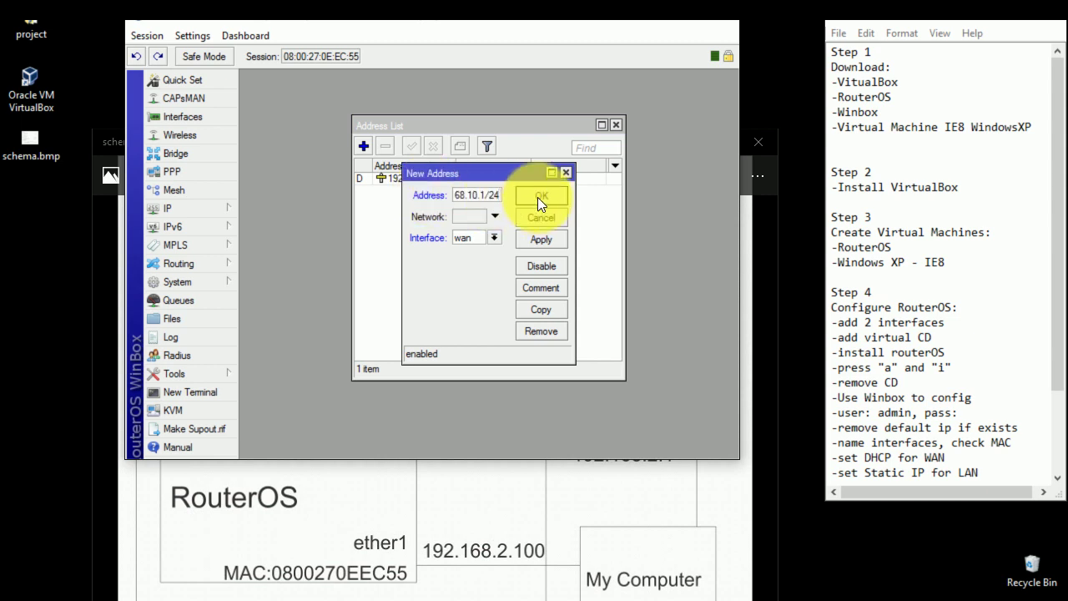
pyautogui.click(478, 238)
pyautogui.click(475, 249)
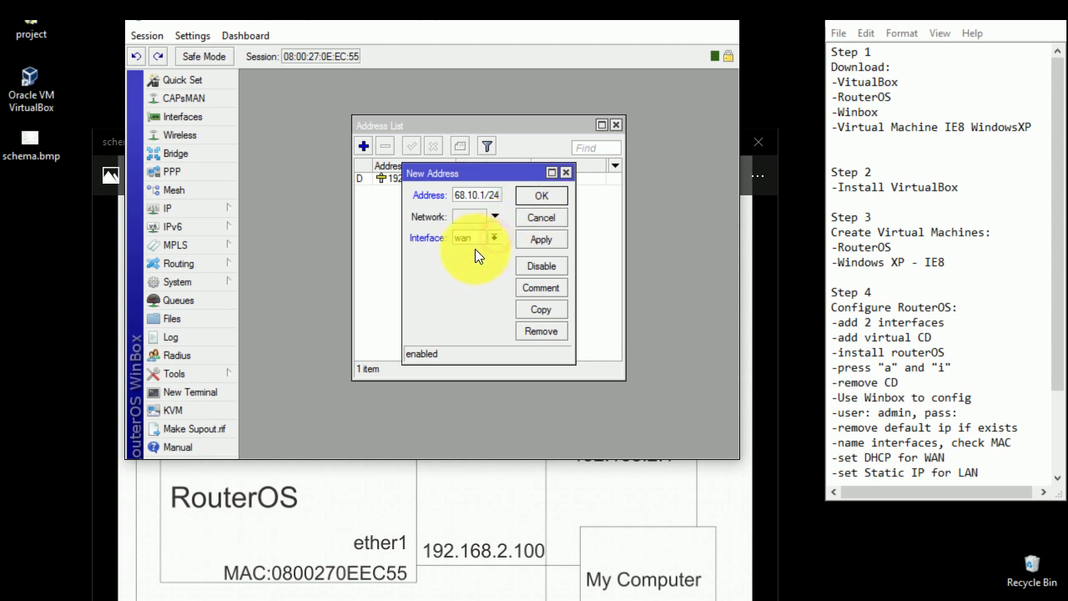
pyautogui.click(536, 196)
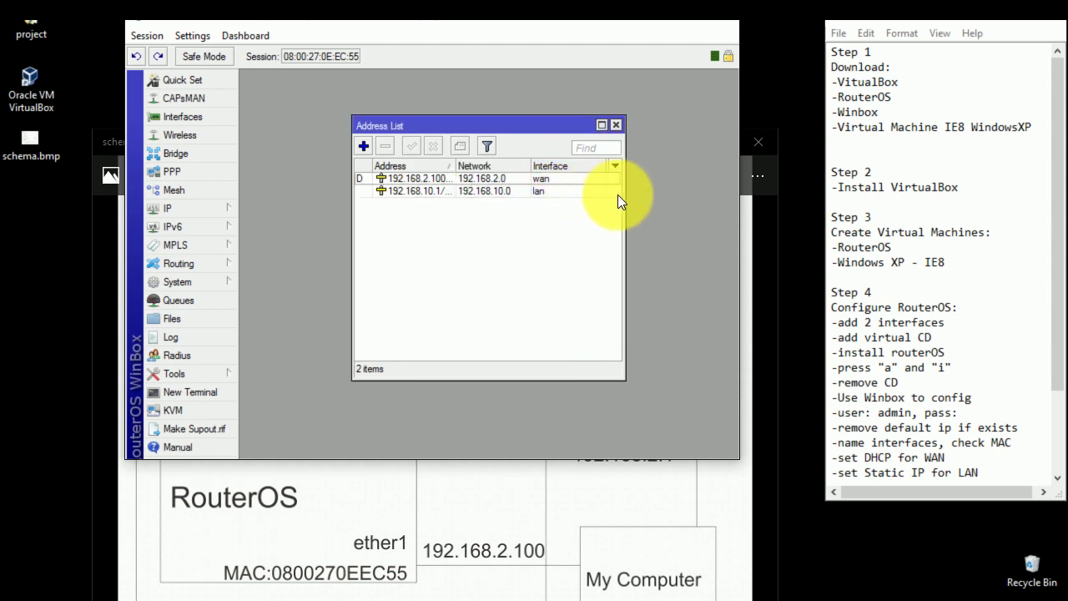
# Widen the address list and its address column to check the full entries, and close the list
pyautogui.moveTo(625, 194); pyautogui.dragTo(674, 193)
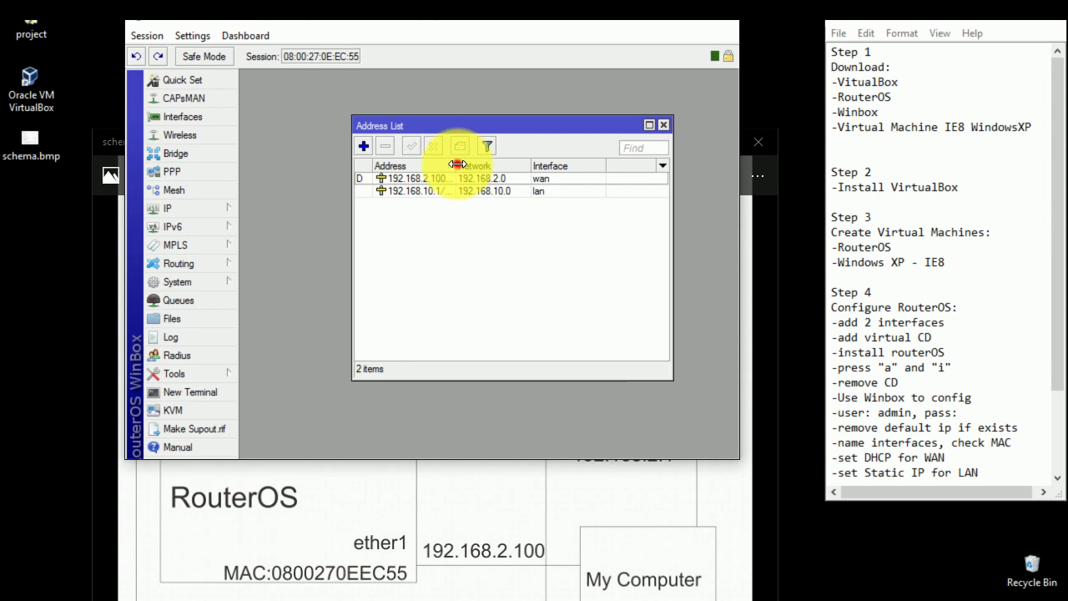
pyautogui.moveTo(456, 166); pyautogui.dragTo(471, 164)
pyautogui.click(460, 190)
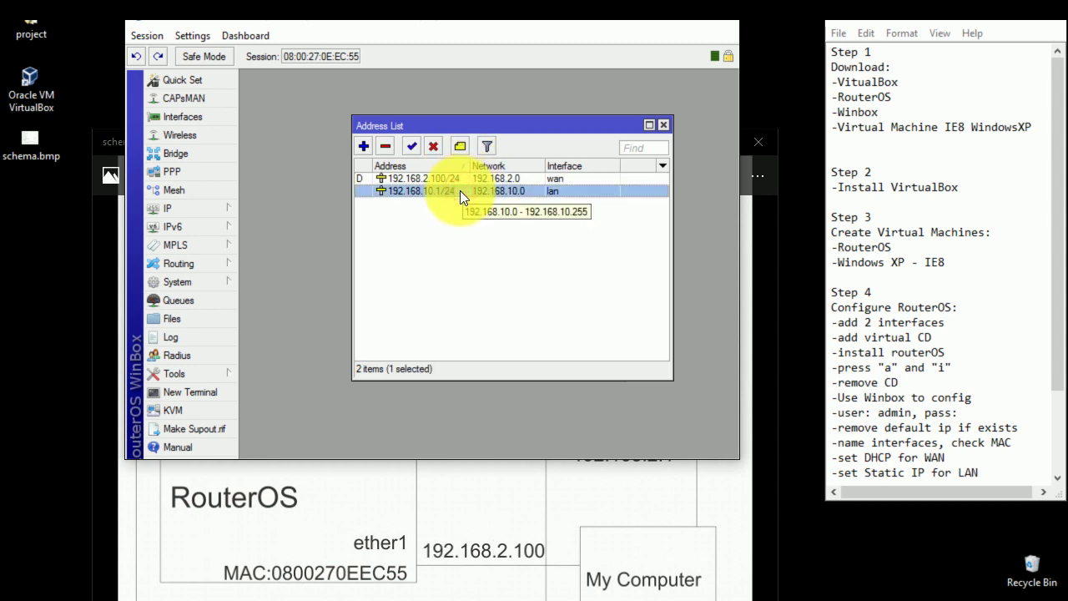
pyautogui.click(449, 255)
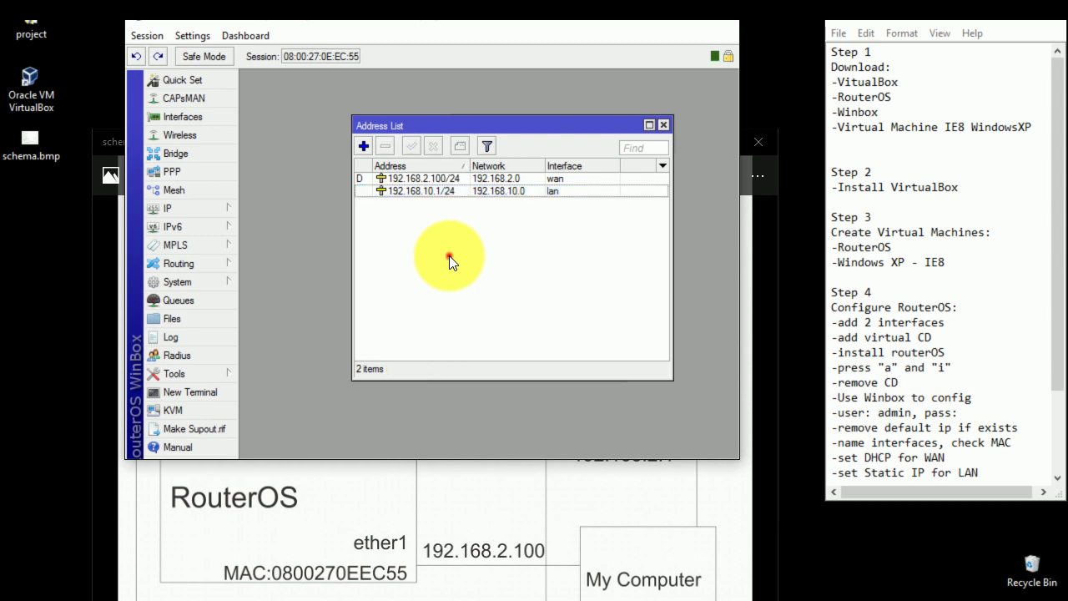
pyautogui.click(665, 125)
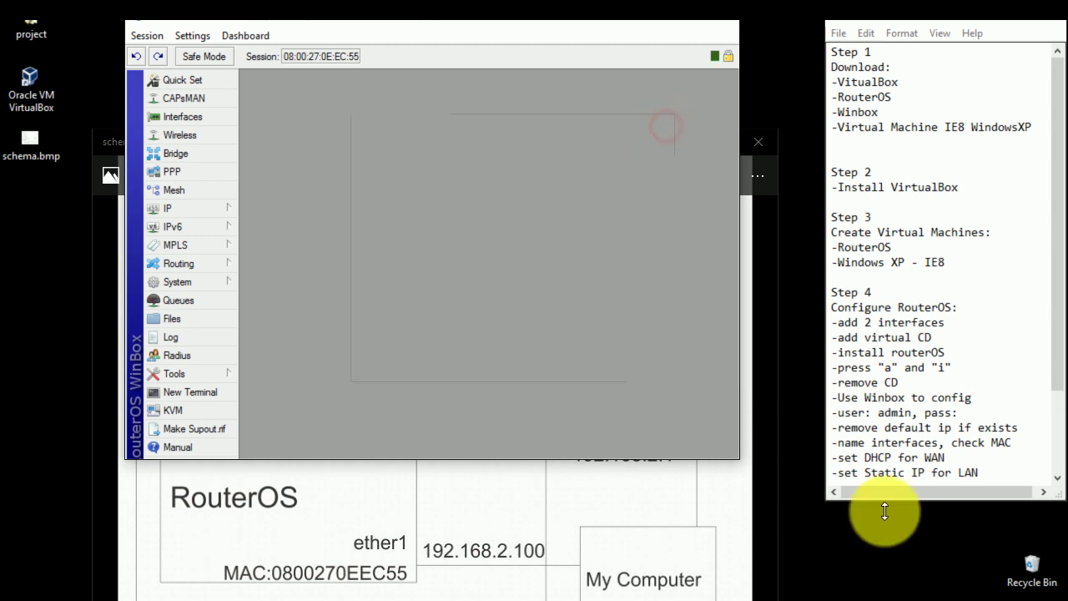
# Extend the notes to the LAN DHCP server line and highlight that instruction
pyautogui.moveTo(888, 502); pyautogui.dragTo(888, 518)
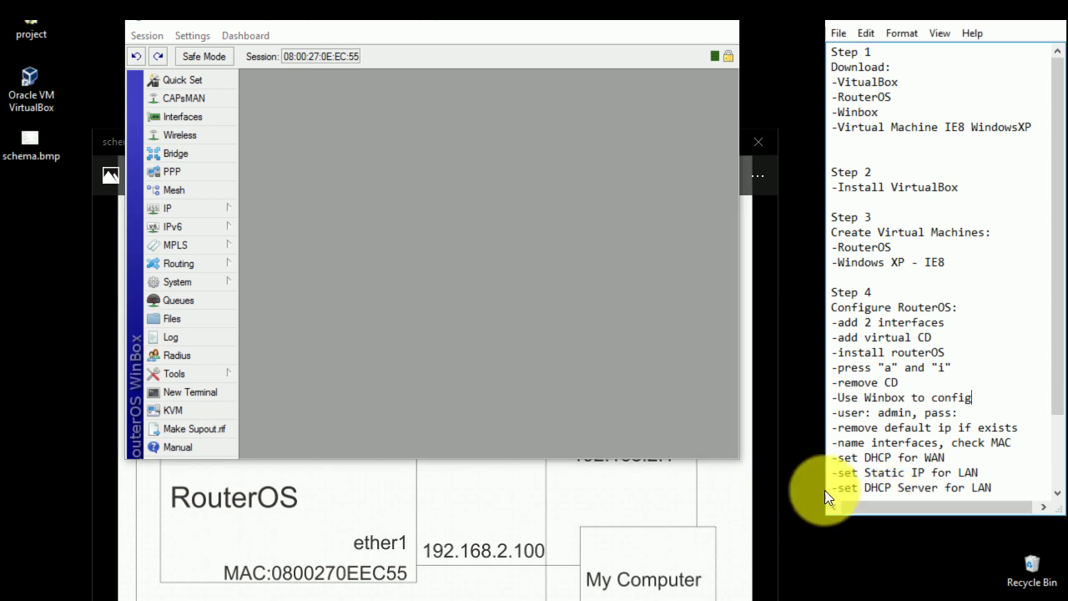
pyautogui.moveTo(843, 489); pyautogui.dragTo(997, 489)
pyautogui.click(1013, 487)
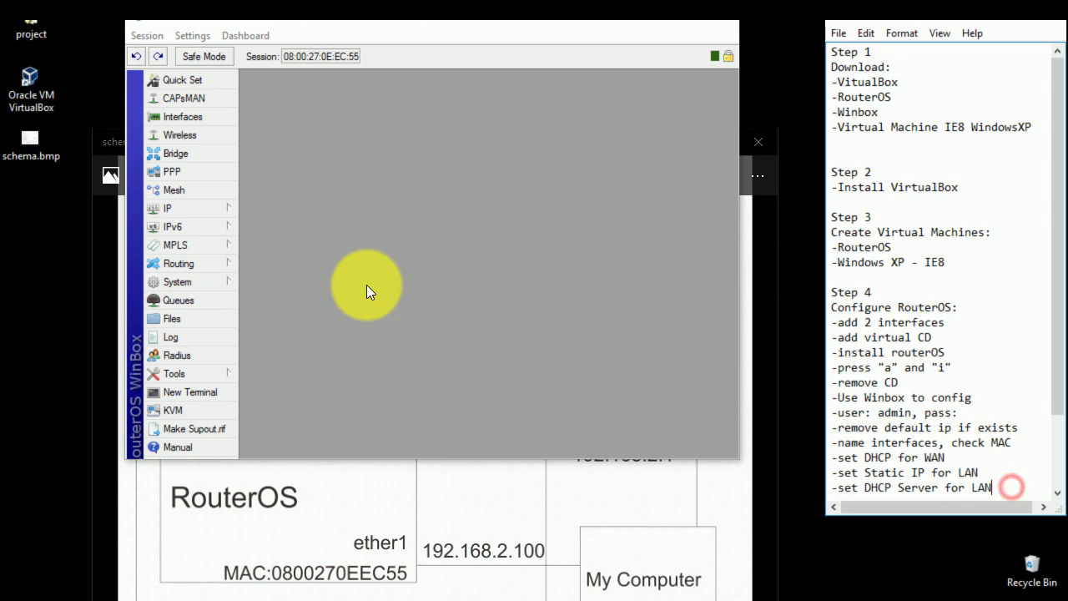
# Start the DHCP server setup wizard and choose lan as the DHCP server interface
pyautogui.click(213, 203)
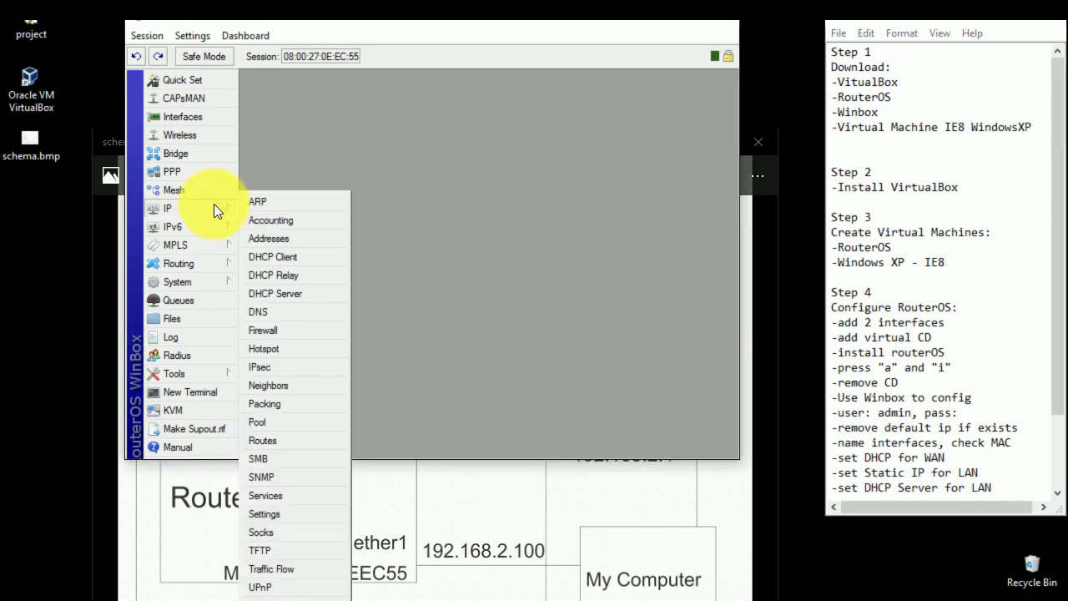
pyautogui.click(260, 291)
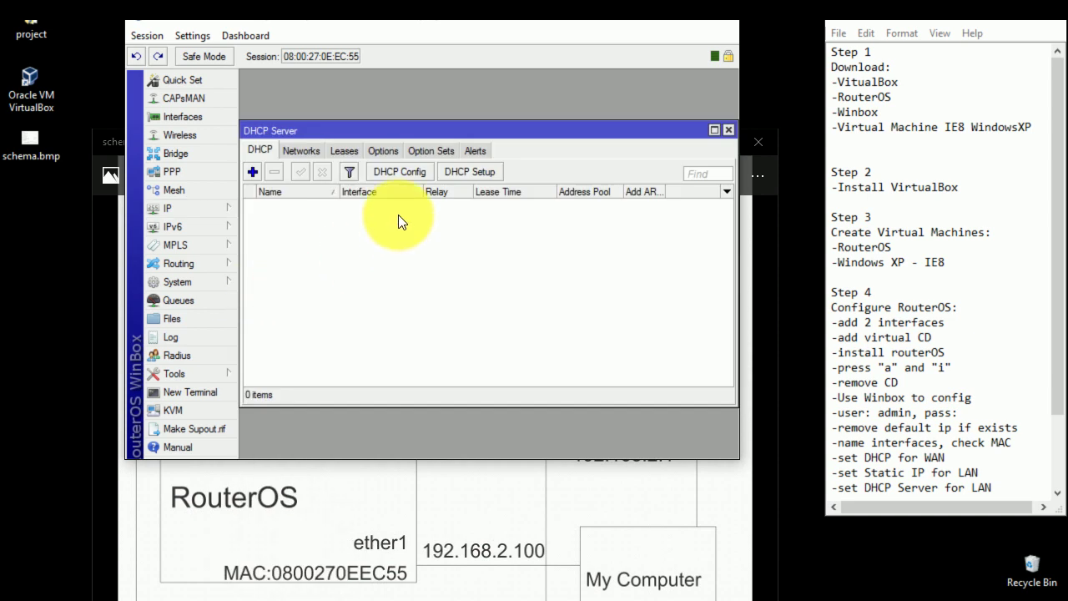
pyautogui.click(455, 172)
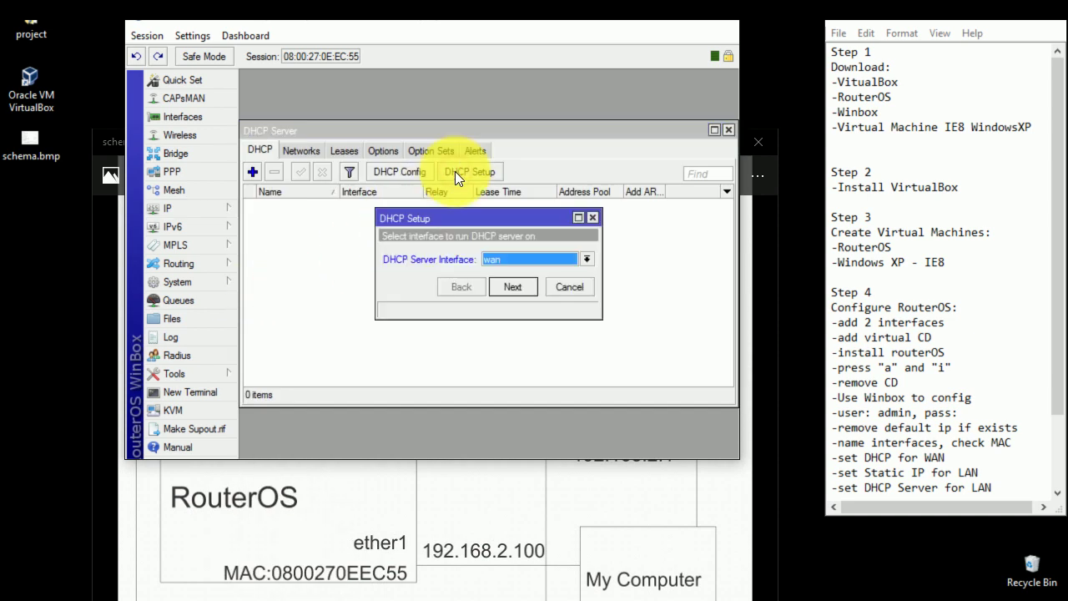
pyautogui.click(587, 260)
pyautogui.click(548, 275)
pyautogui.click(528, 291)
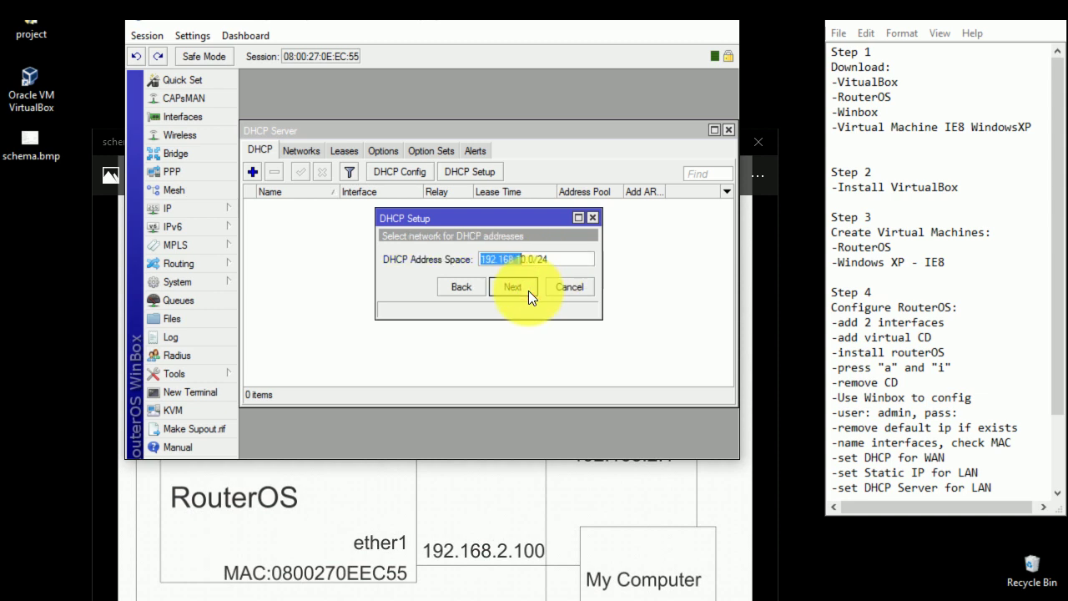
# Complete the DHCP setup with address space 192.168.10.0/24, gateway 192.168.10.1, pool 192.168.10.2-192.168.10.254, DNS server 192.168.2.1 and lease time 00:10:00
pyautogui.click(528, 290)
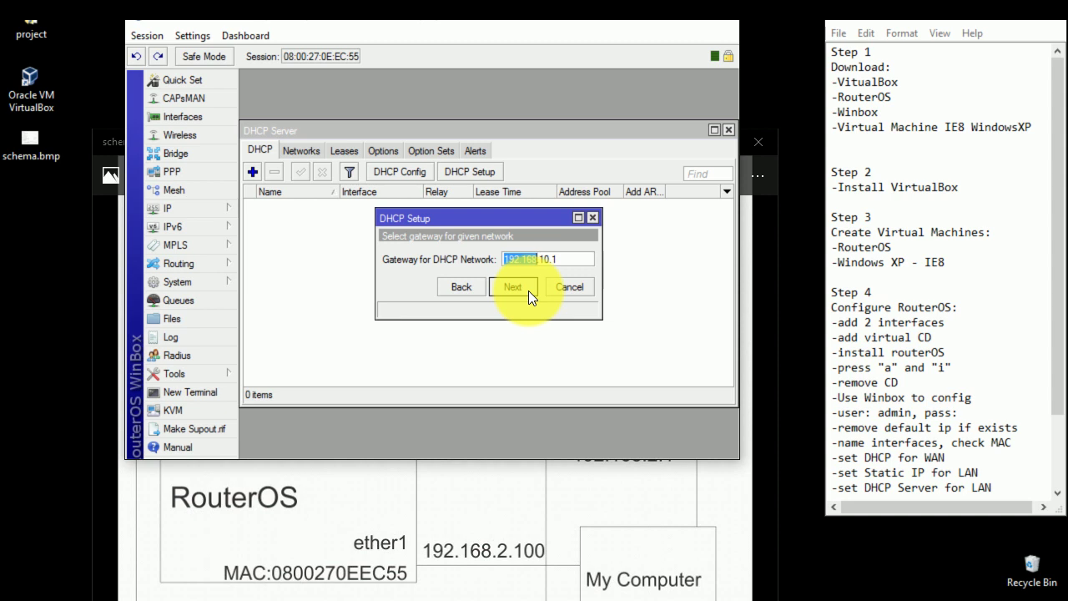
pyautogui.click(528, 291)
pyautogui.moveTo(541, 261); pyautogui.dragTo(584, 262)
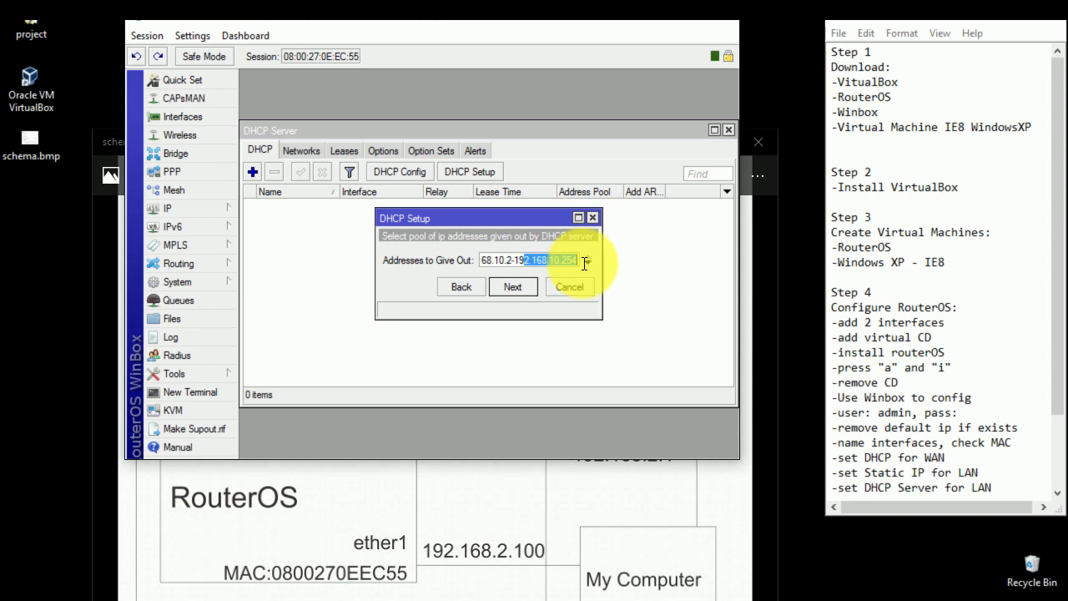
pyautogui.click(521, 286)
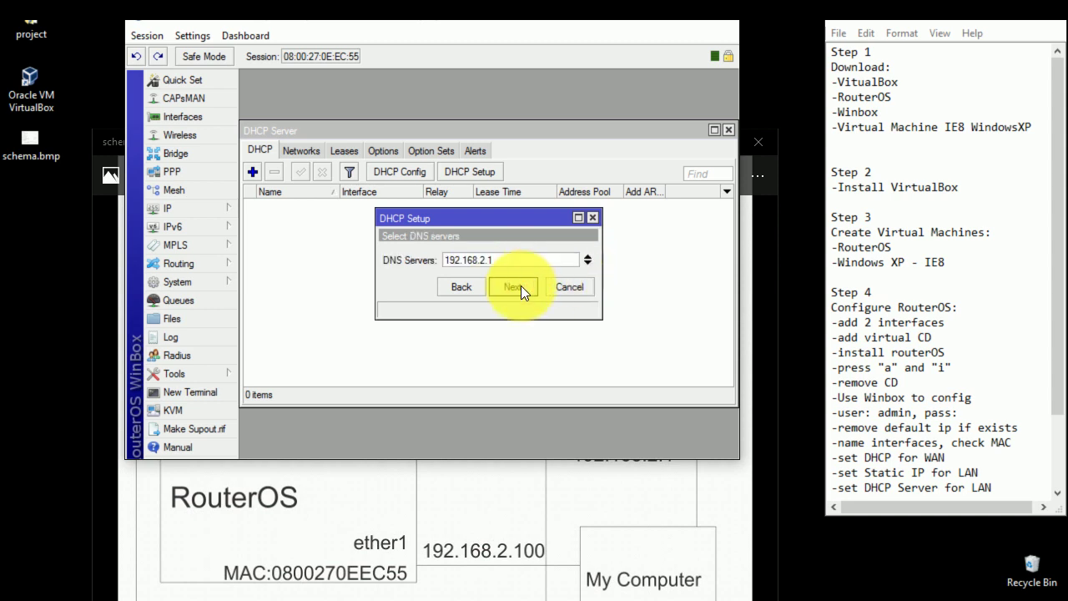
pyautogui.click(521, 286)
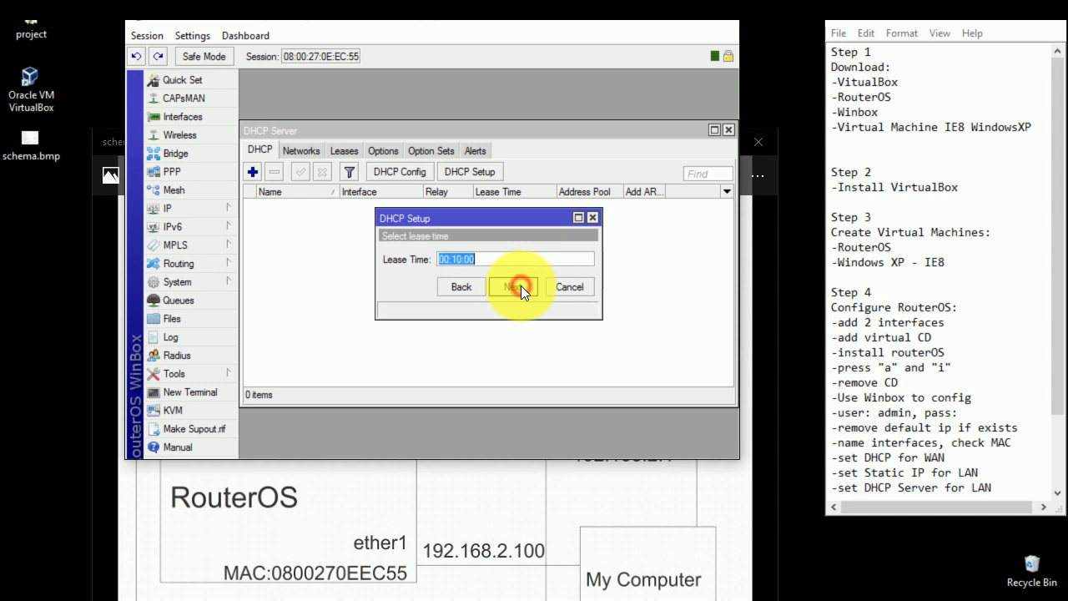
pyautogui.click(520, 286)
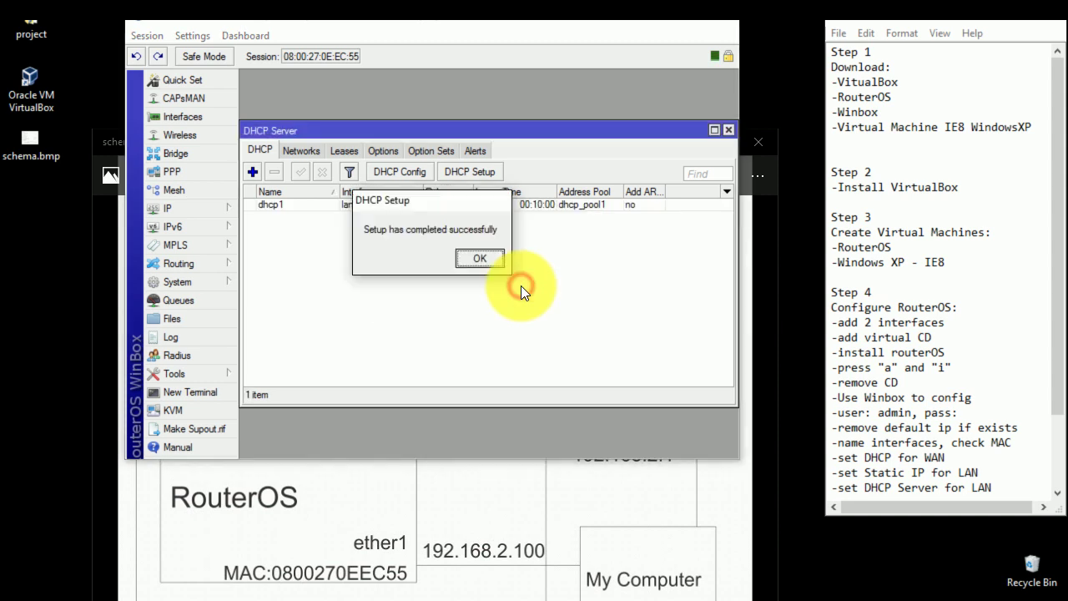
# Close the finished DHCP server setup and extend the notes to the firewall instruction
pyautogui.click(494, 261)
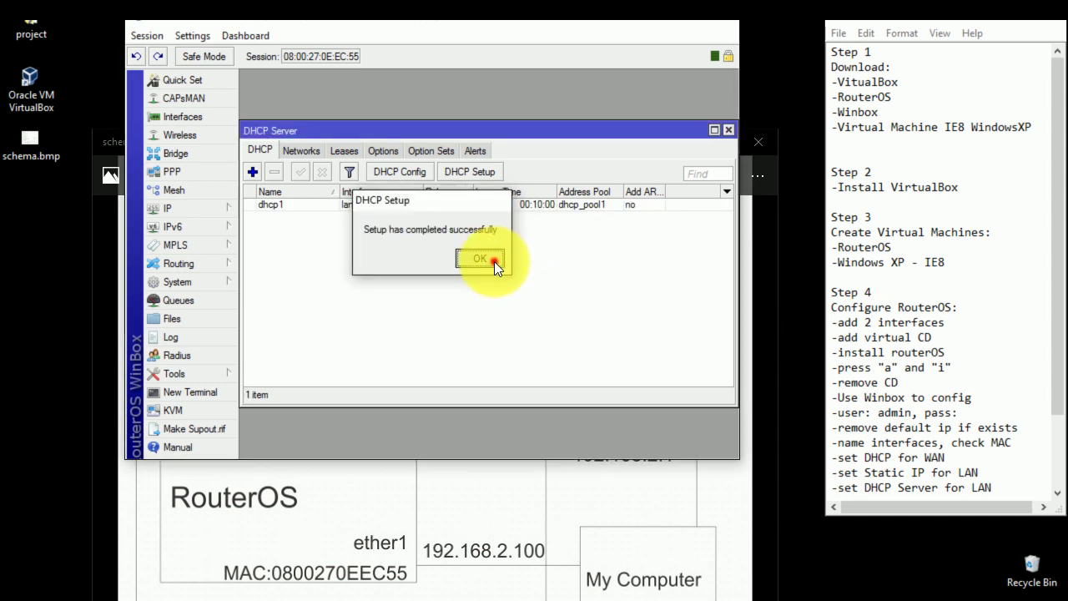
pyautogui.click(729, 130)
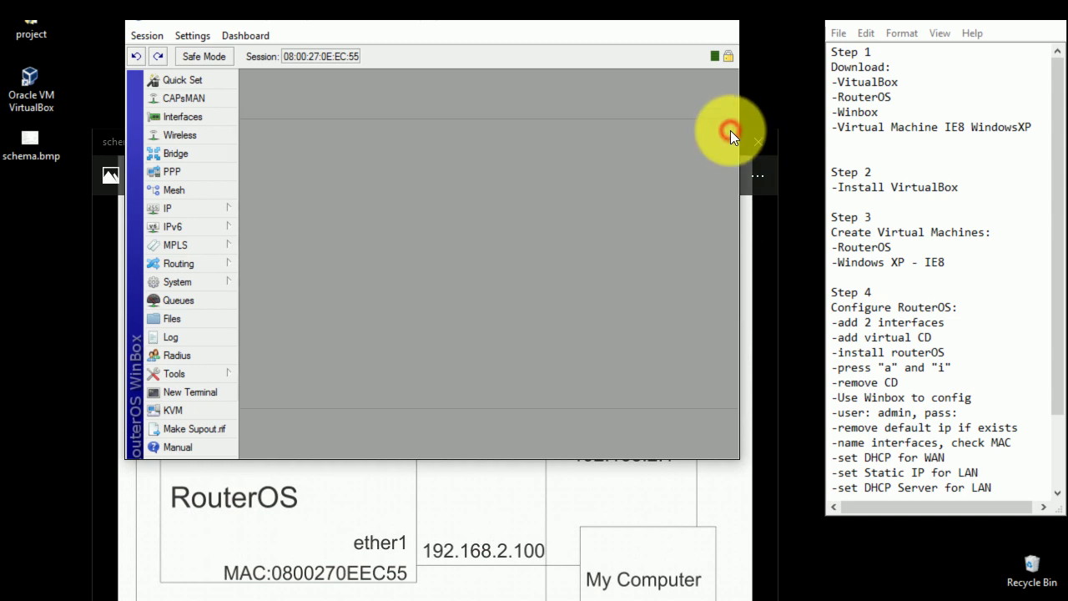
pyautogui.click(800, 207)
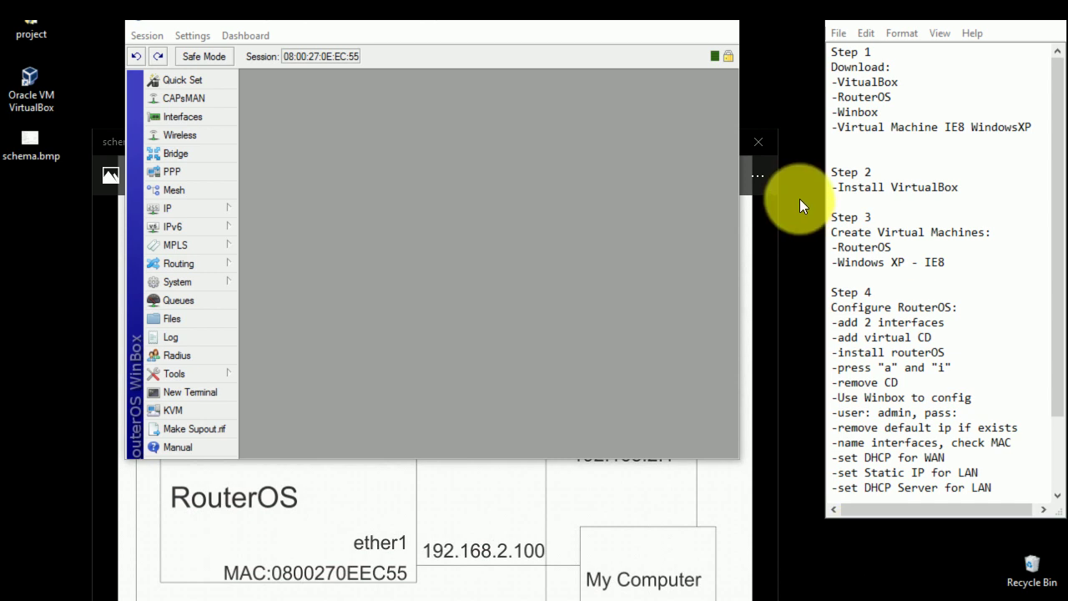
pyautogui.moveTo(878, 518); pyautogui.dragTo(876, 534)
# Add a firewall NAT rule with chain srcnat, out interface wan and action masquerade
pyautogui.click(185, 205)
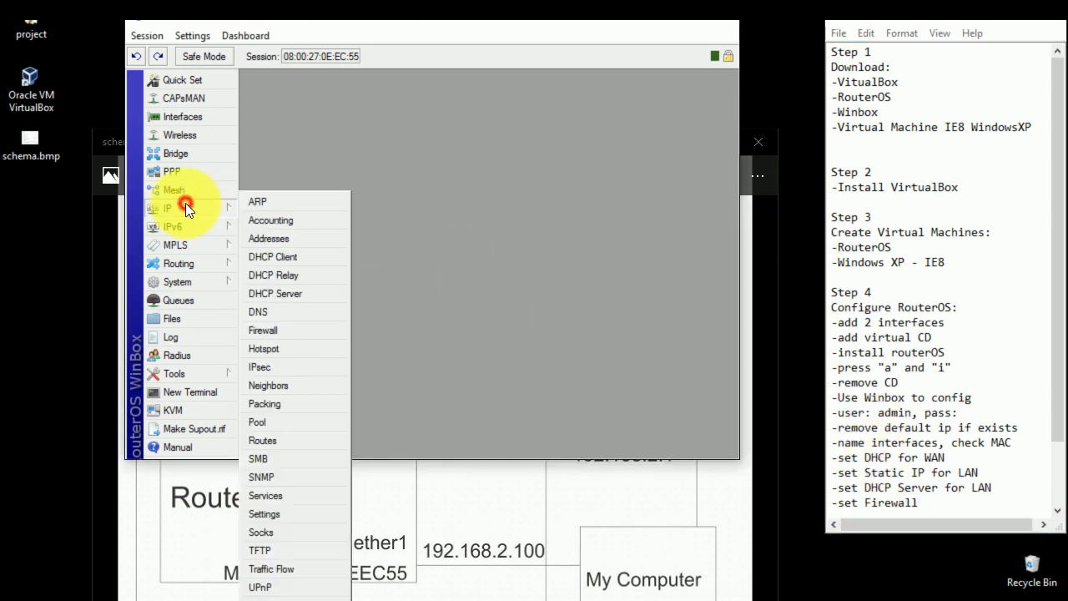
pyautogui.click(269, 330)
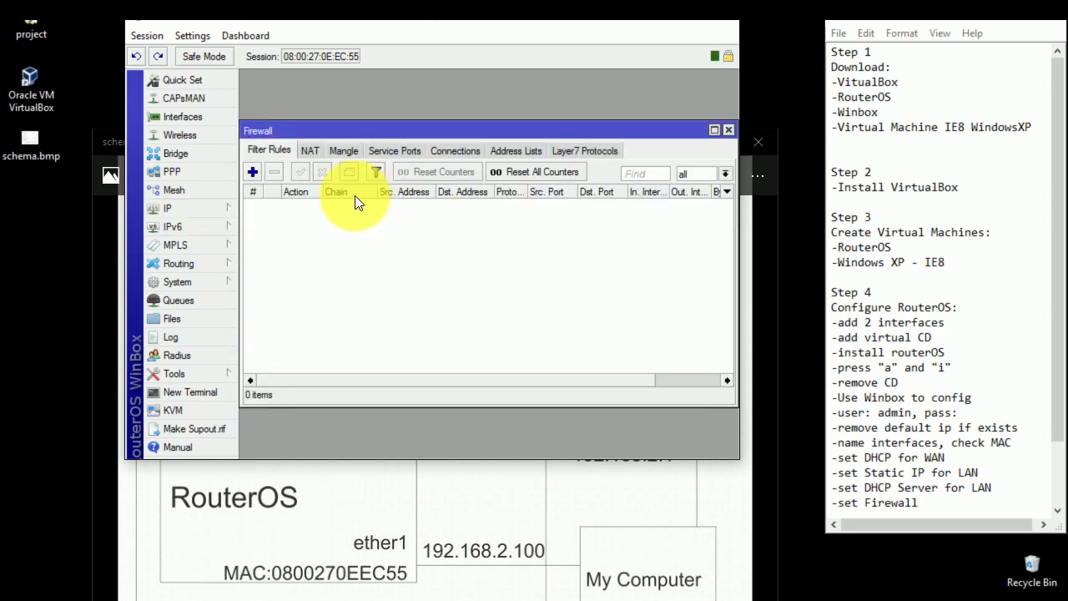
pyautogui.click(307, 149)
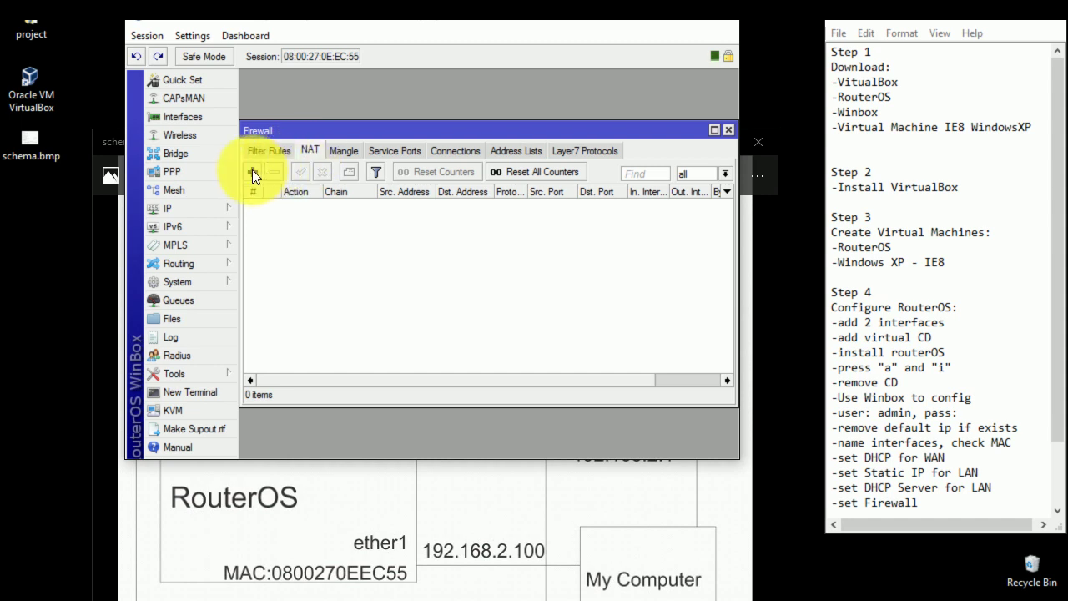
pyautogui.click(252, 172)
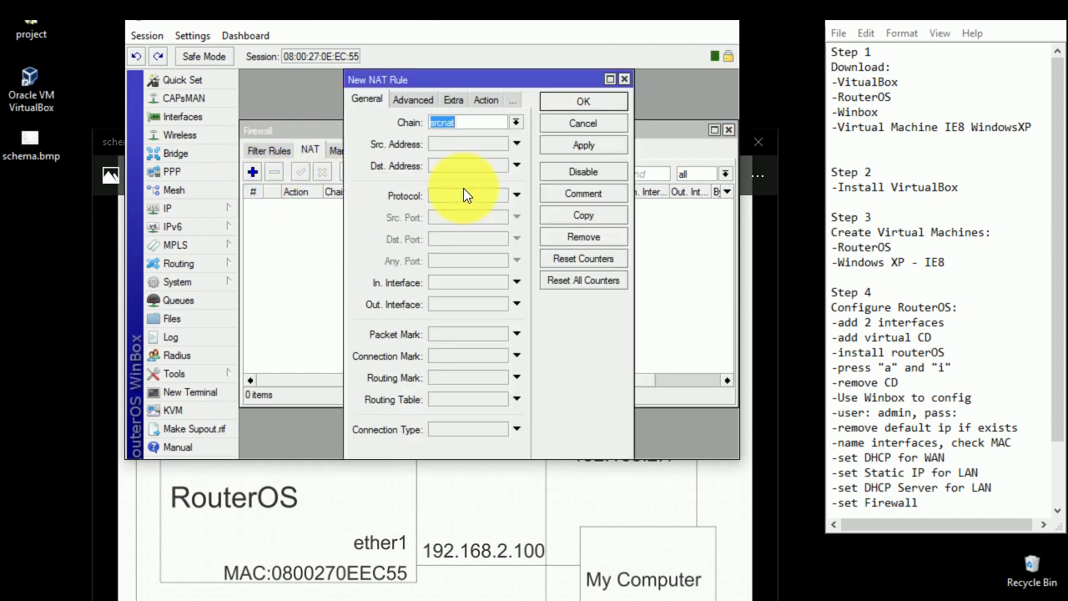
pyautogui.click(517, 305)
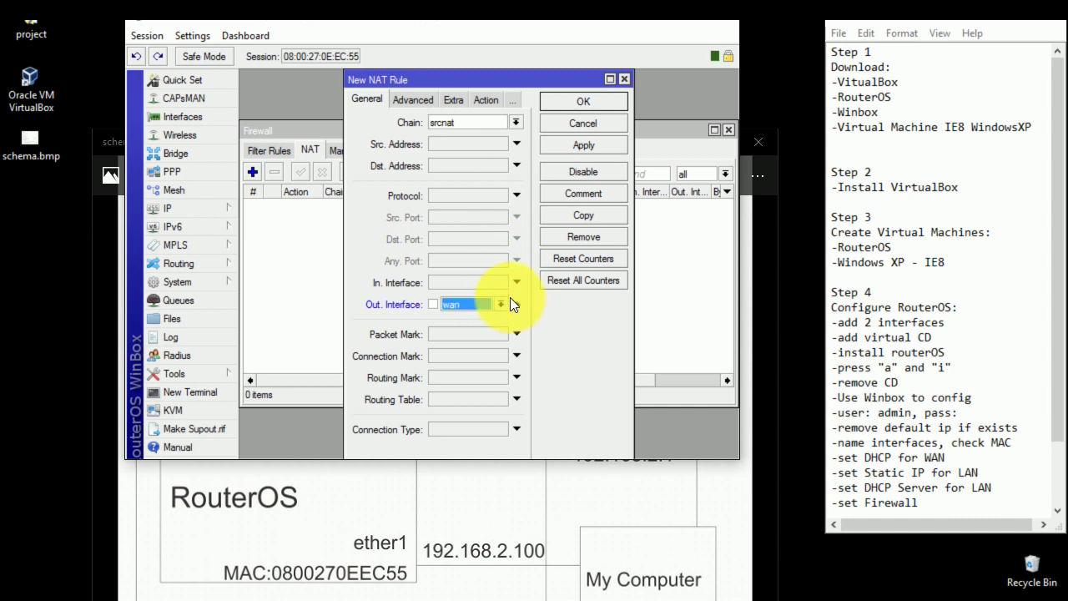
pyautogui.click(489, 102)
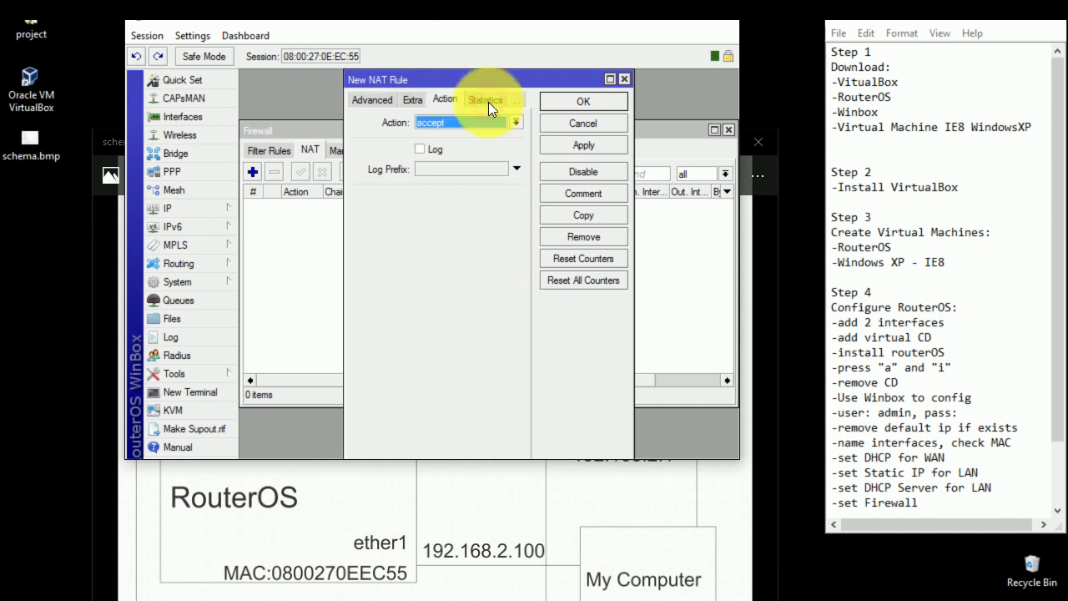
pyautogui.click(516, 122)
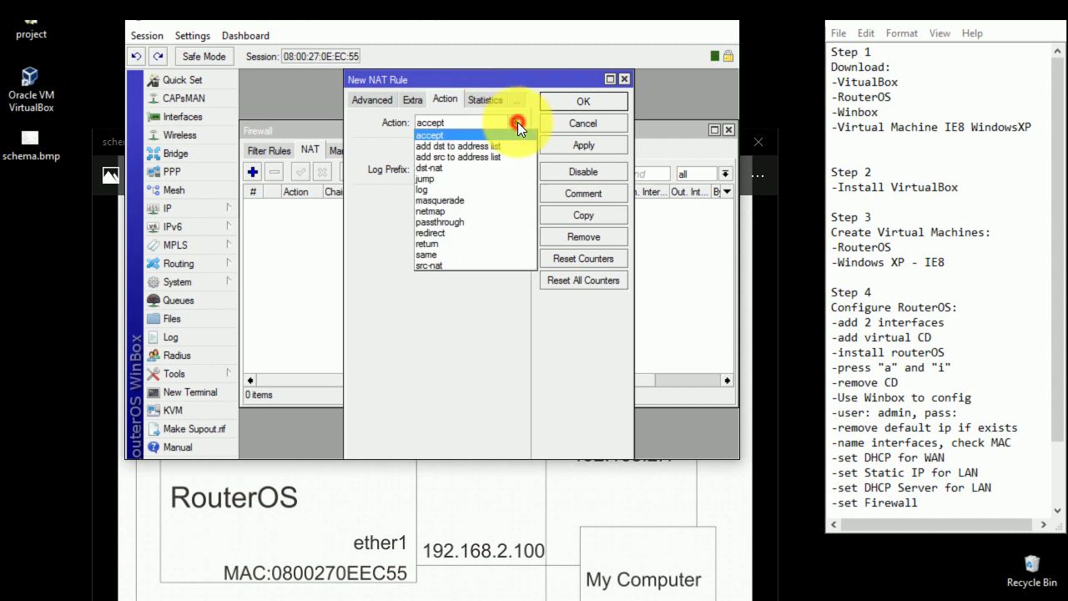
pyautogui.click(474, 200)
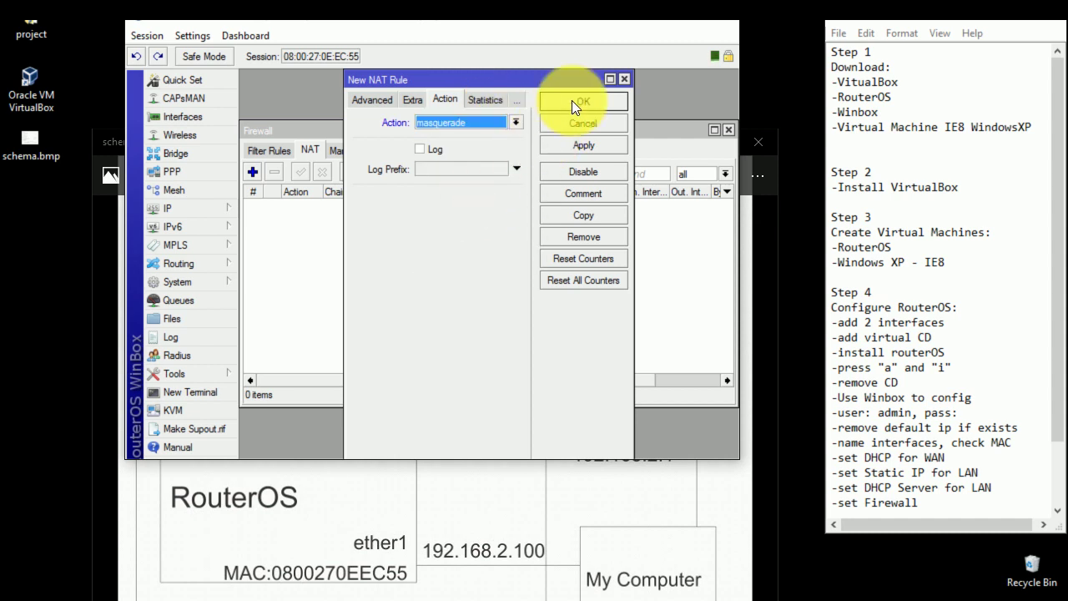
pyautogui.click(571, 100)
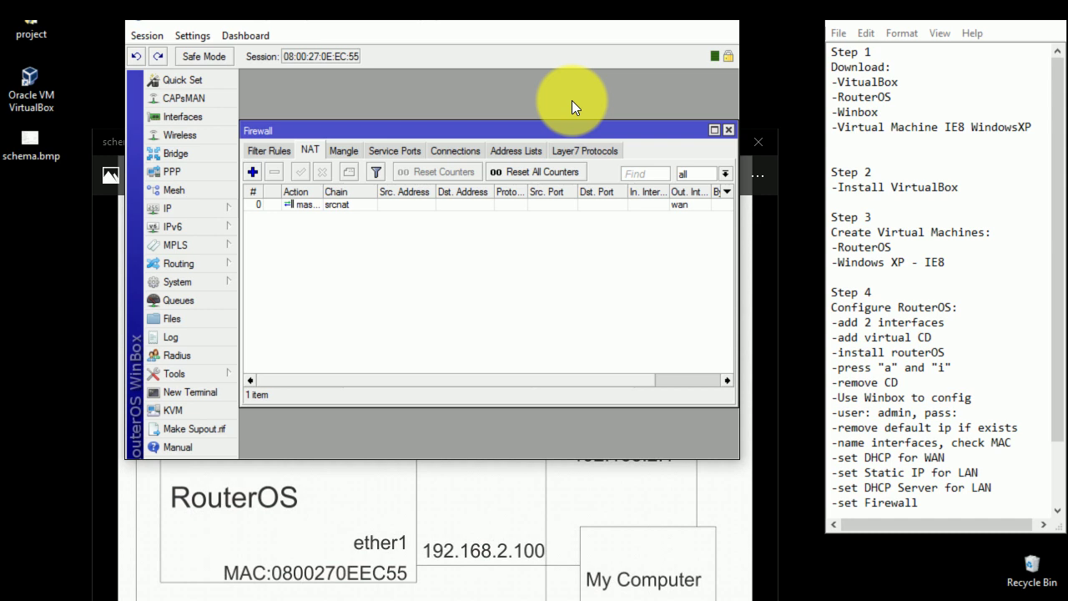
# Review the masquerade rule in the NAT list and close the firewall window
pyautogui.click(358, 205)
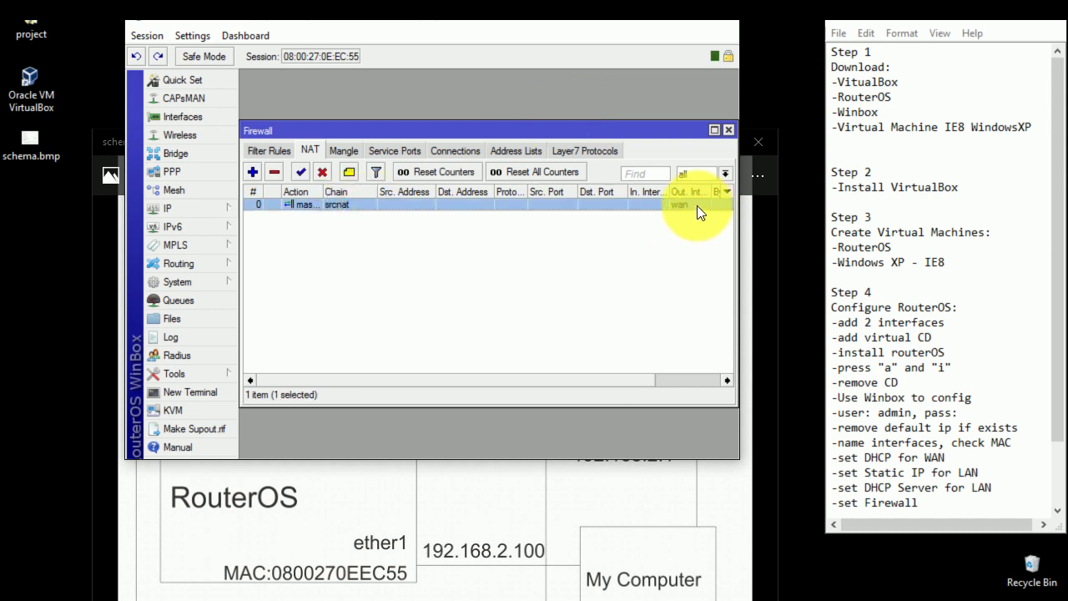
pyautogui.moveTo(635, 381); pyautogui.dragTo(524, 385)
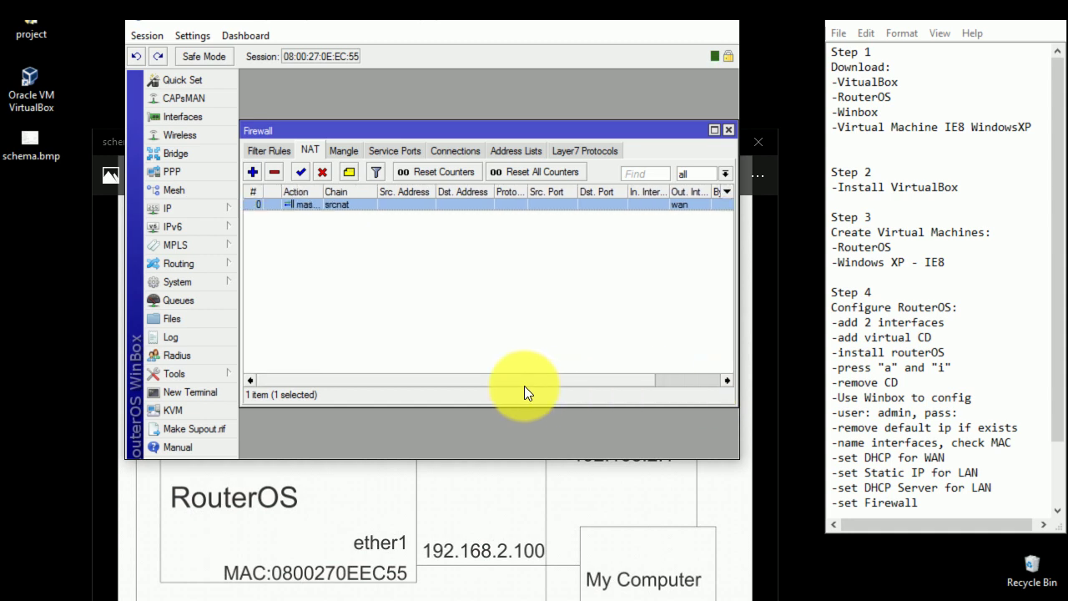
pyautogui.click(797, 416)
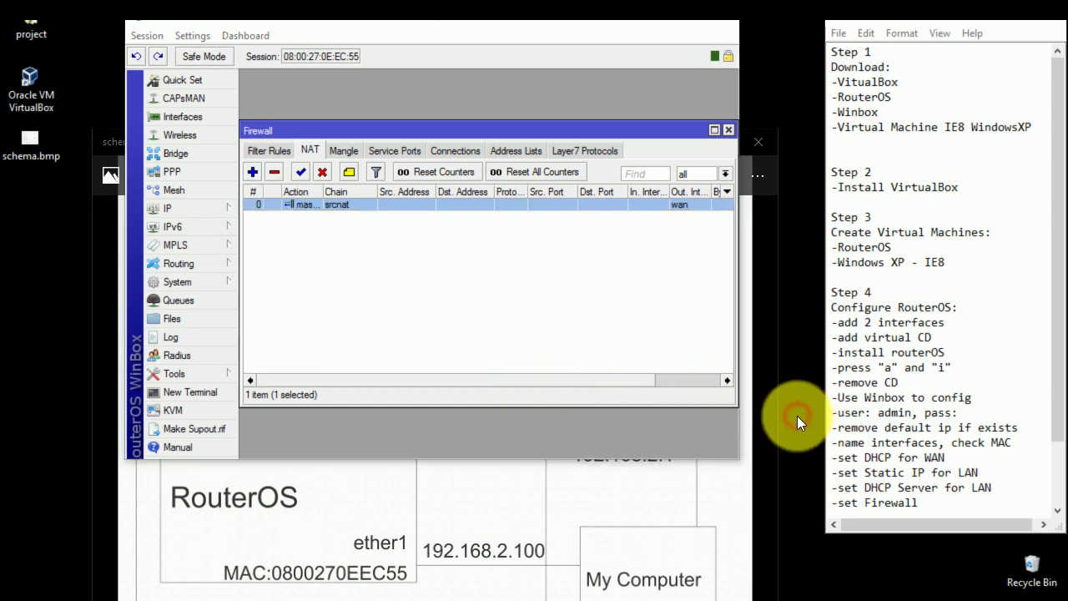
pyautogui.click(731, 130)
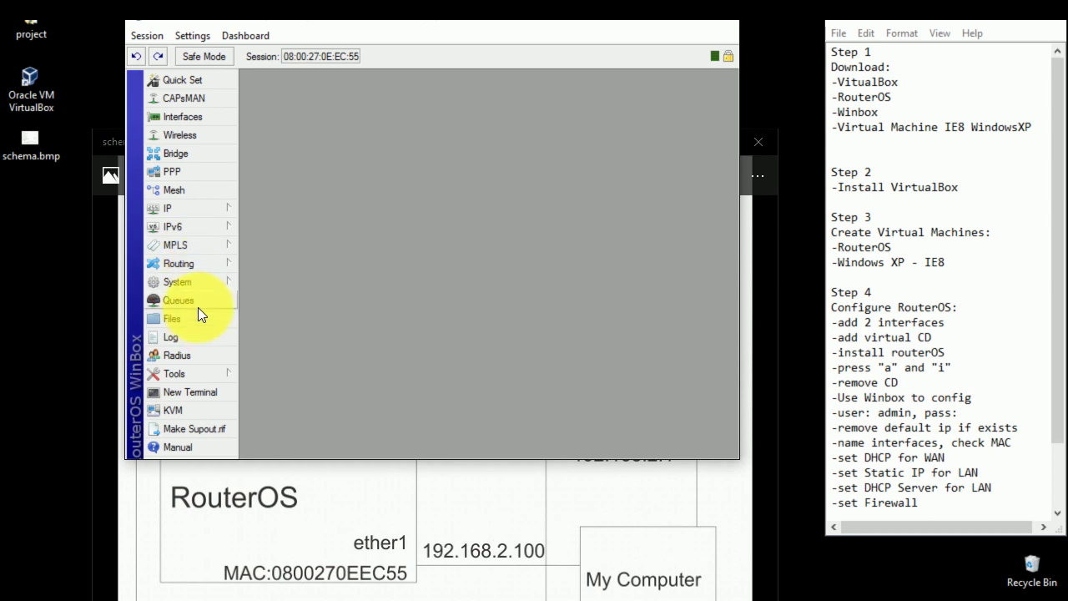
# Ping 8.8.8.8 from the router, stop the test, and run it once more
pyautogui.click(198, 369)
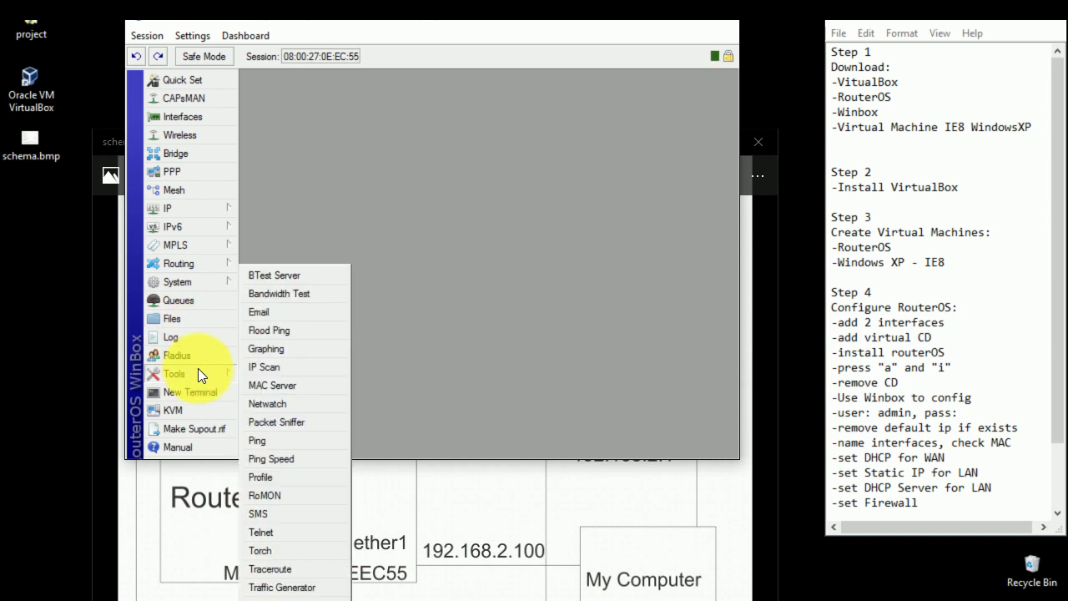
pyautogui.click(276, 438)
pyautogui.click(423, 123)
pyautogui.click(624, 104)
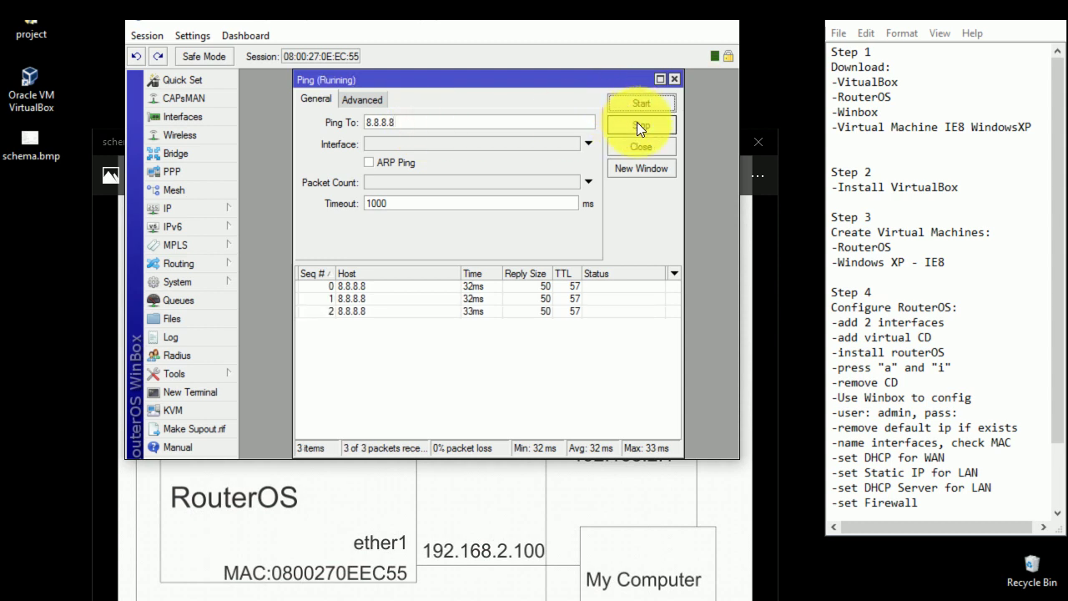
pyautogui.click(638, 125)
pyautogui.doubleClick(410, 123)
pyautogui.click(634, 102)
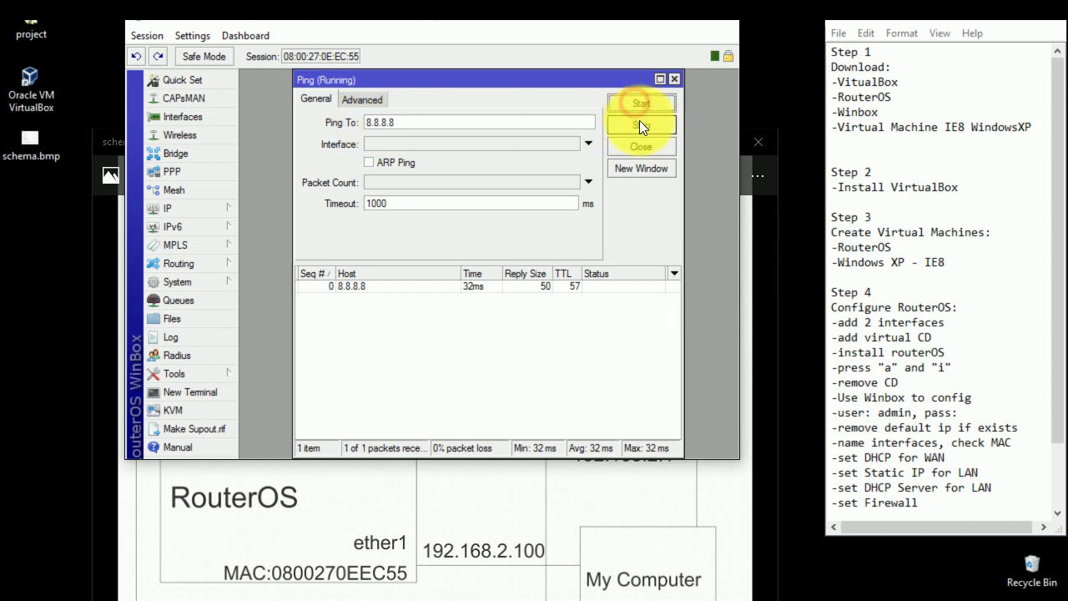
pyautogui.click(639, 125)
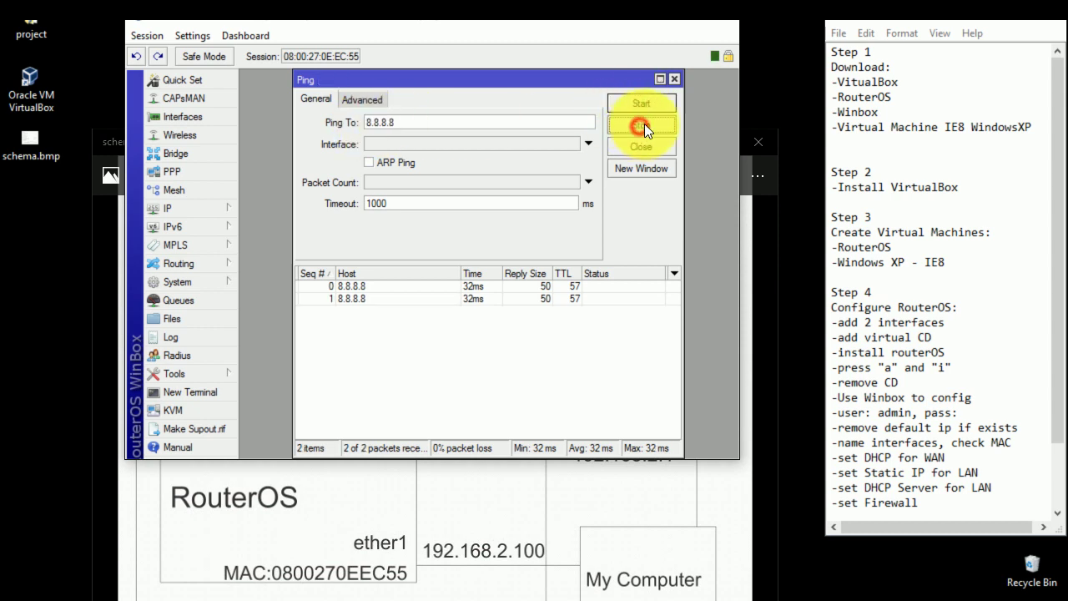
# Clear away the ping tool and router configuration windows, and extend the notes to the Step5 ping test instruction
pyautogui.click(675, 80)
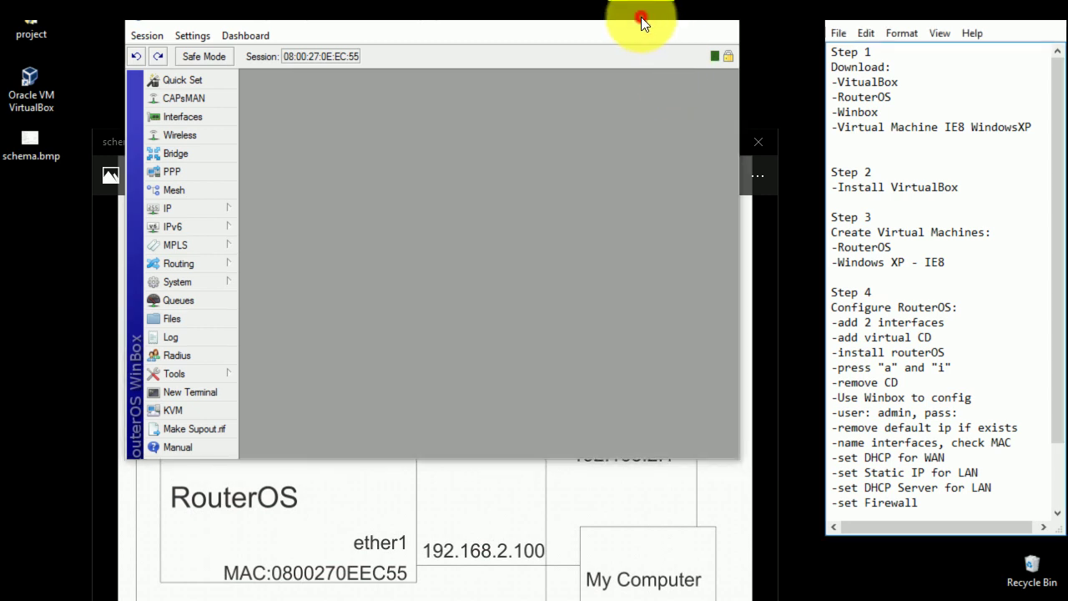
pyautogui.click(641, 20)
pyautogui.moveTo(979, 535); pyautogui.dragTo(981, 582)
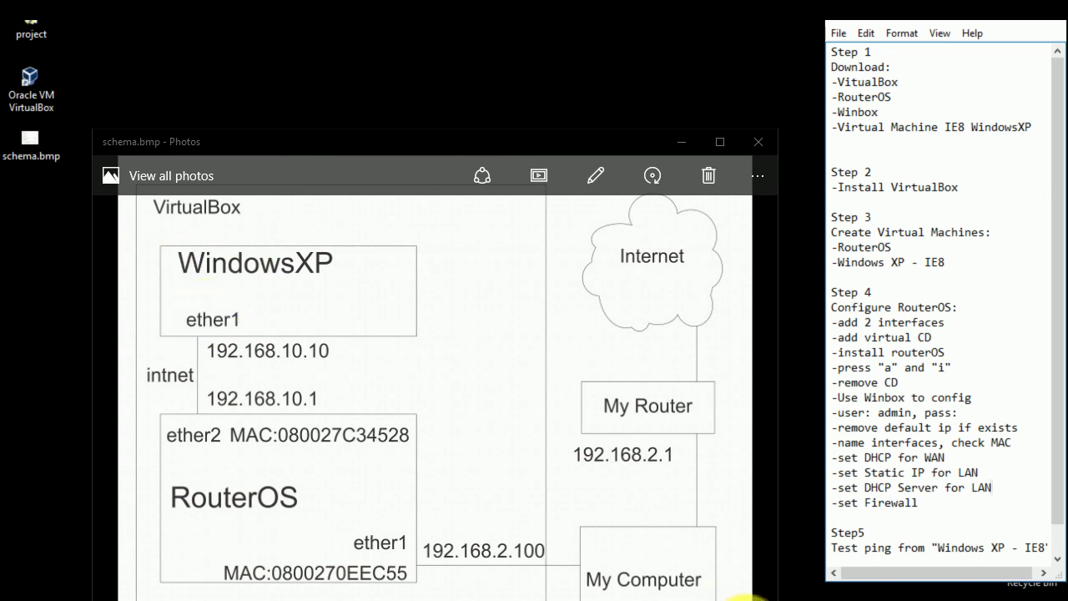
# Switch to VirtualBox Manager and attach Adapter 1 of the IE8 - WinXP machine to the Internal Network intnet
pyautogui.moveTo(644, 597)
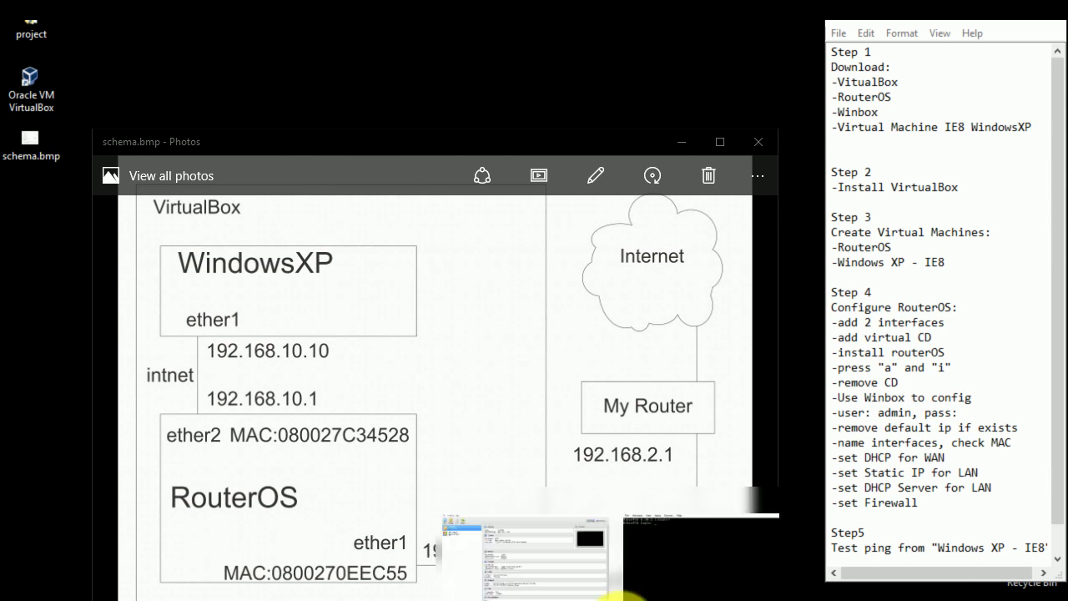
pyautogui.click(507, 504)
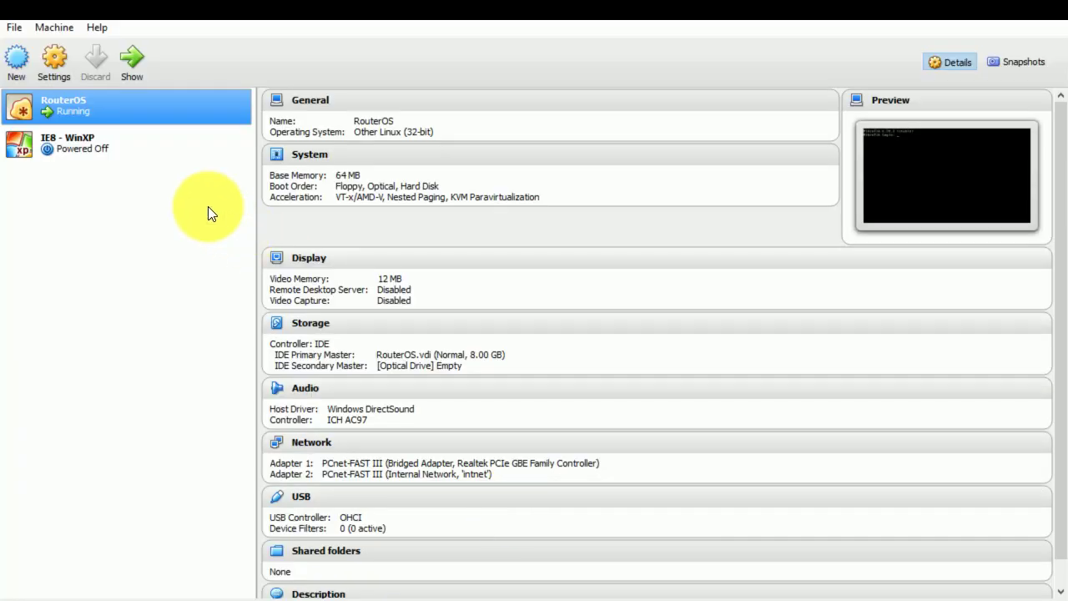
pyautogui.click(82, 144)
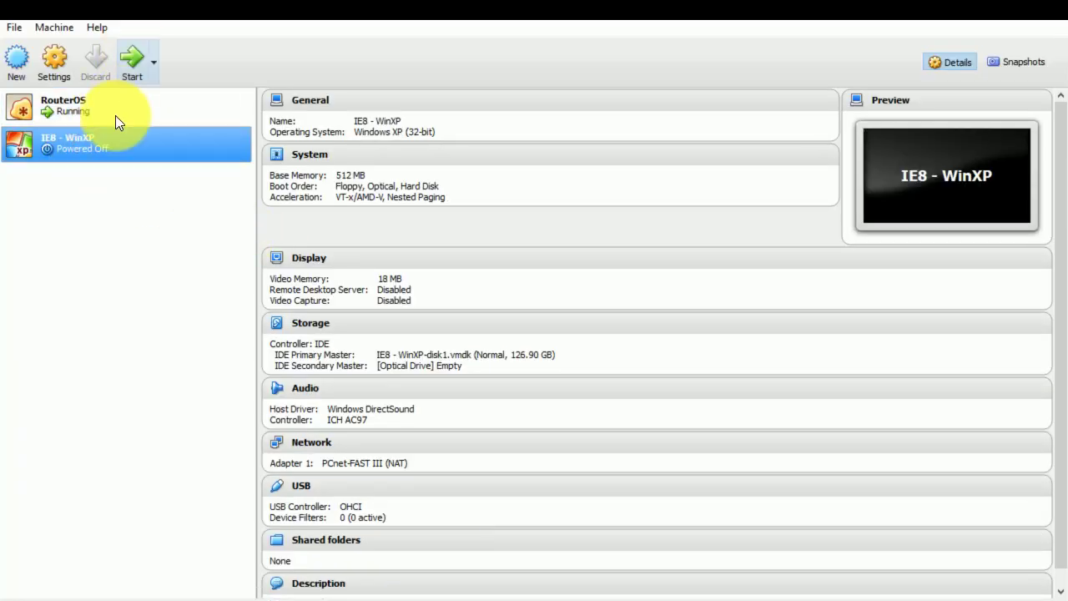
pyautogui.click(54, 71)
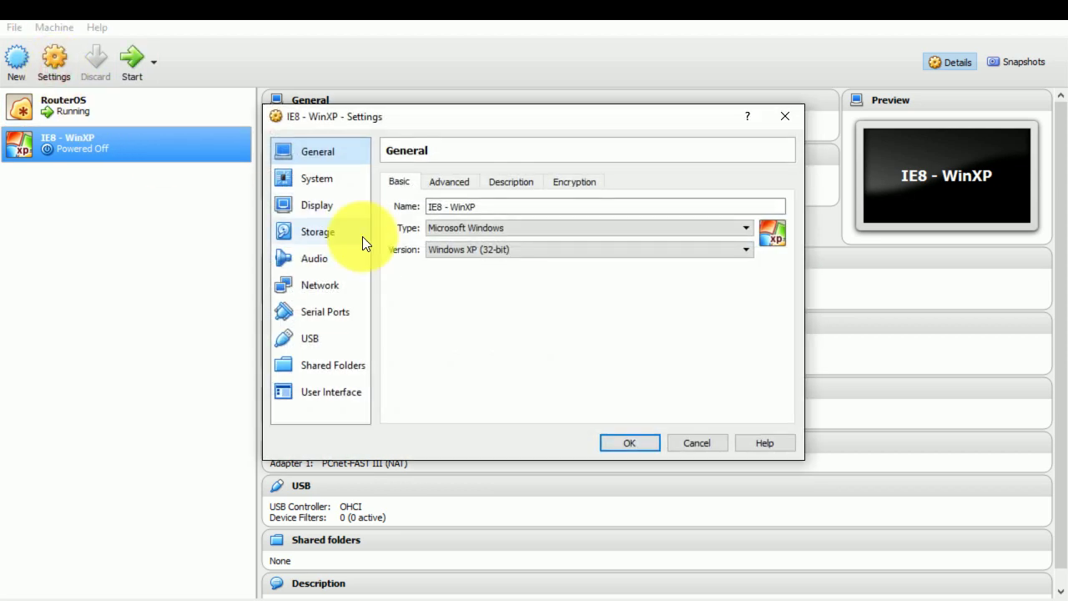
pyautogui.click(333, 280)
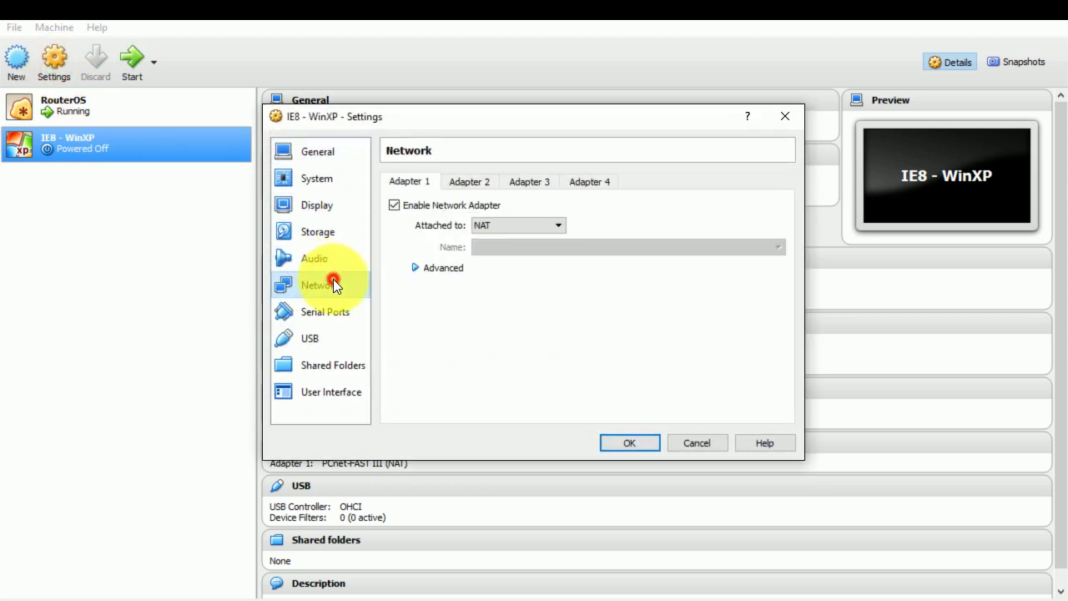
pyautogui.click(538, 224)
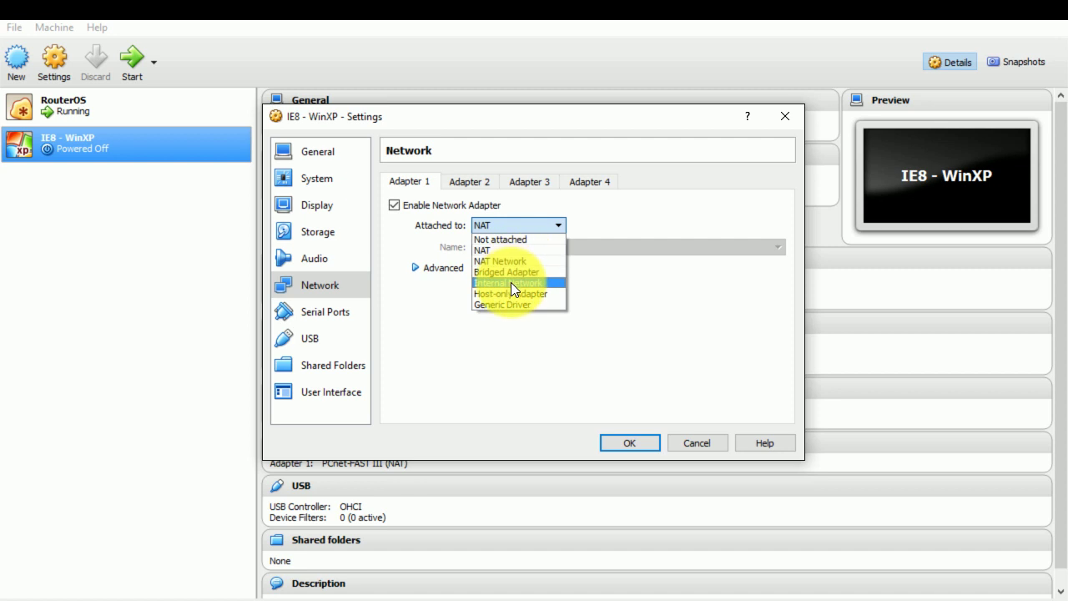
pyautogui.click(509, 283)
pyautogui.click(448, 269)
pyautogui.doubleClick(539, 247)
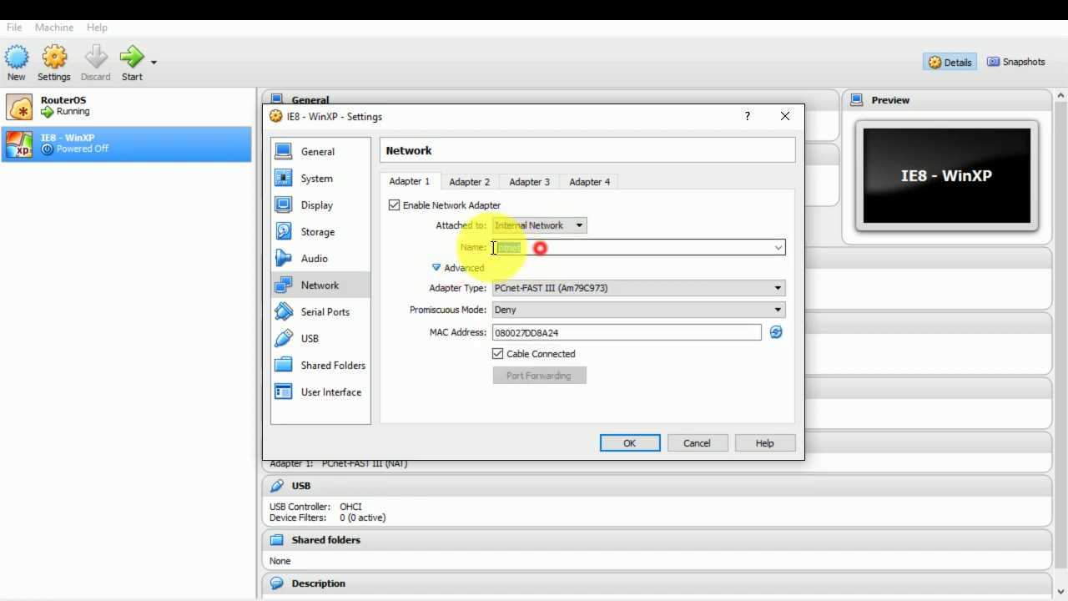
pyautogui.click(616, 442)
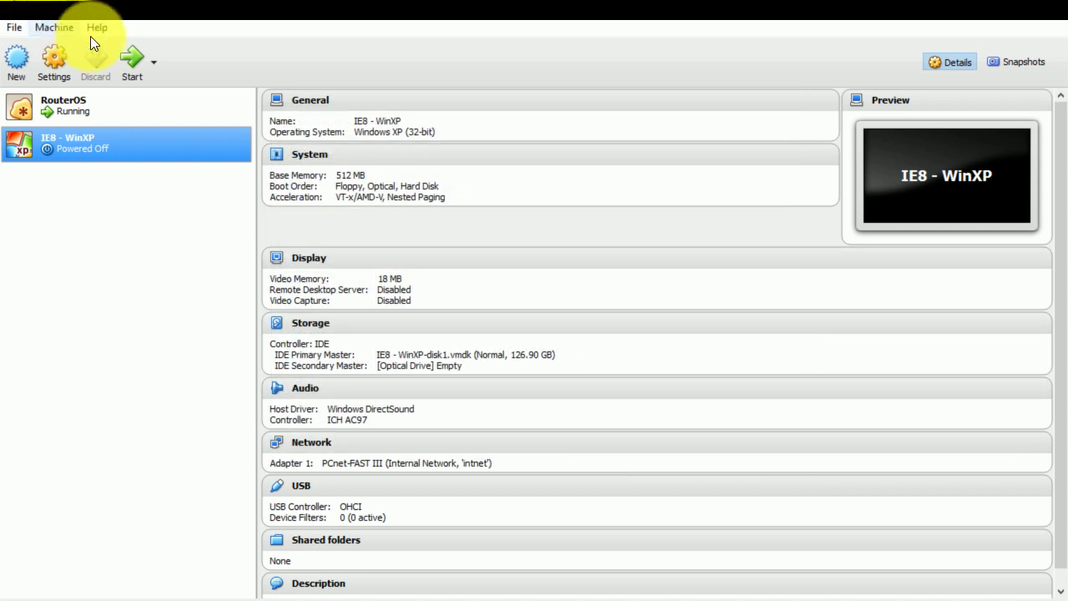
# Start the IE8 - WinXP virtual machine and arrange its window with the network schema
pyautogui.click(120, 55)
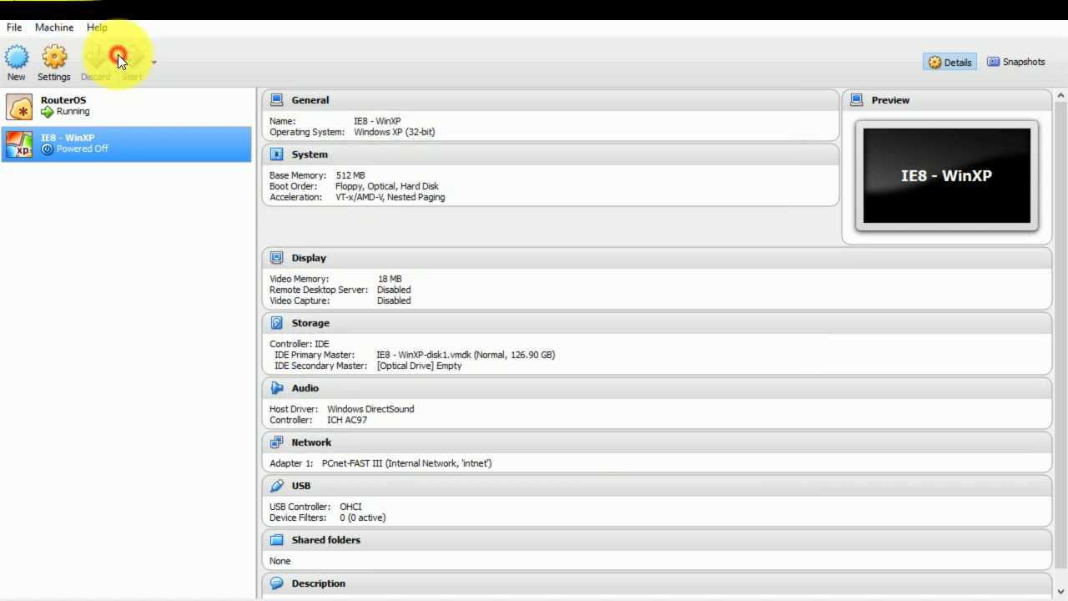
pyautogui.click(972, 8)
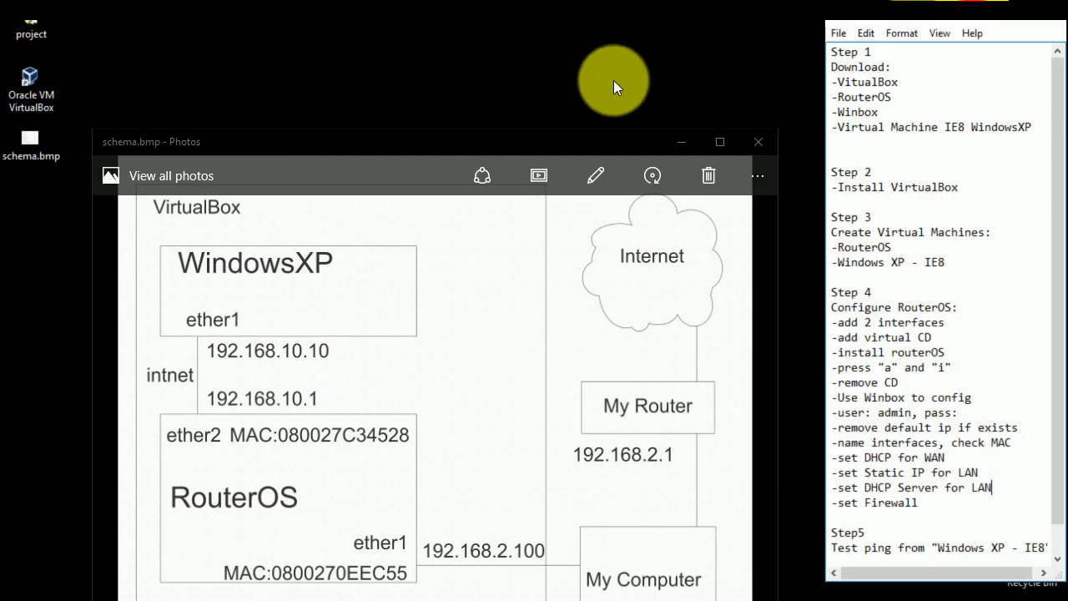
pyautogui.moveTo(621, 52); pyautogui.dragTo(555, 10)
pyautogui.moveTo(285, 142); pyautogui.dragTo(178, 139)
pyautogui.click(516, 12)
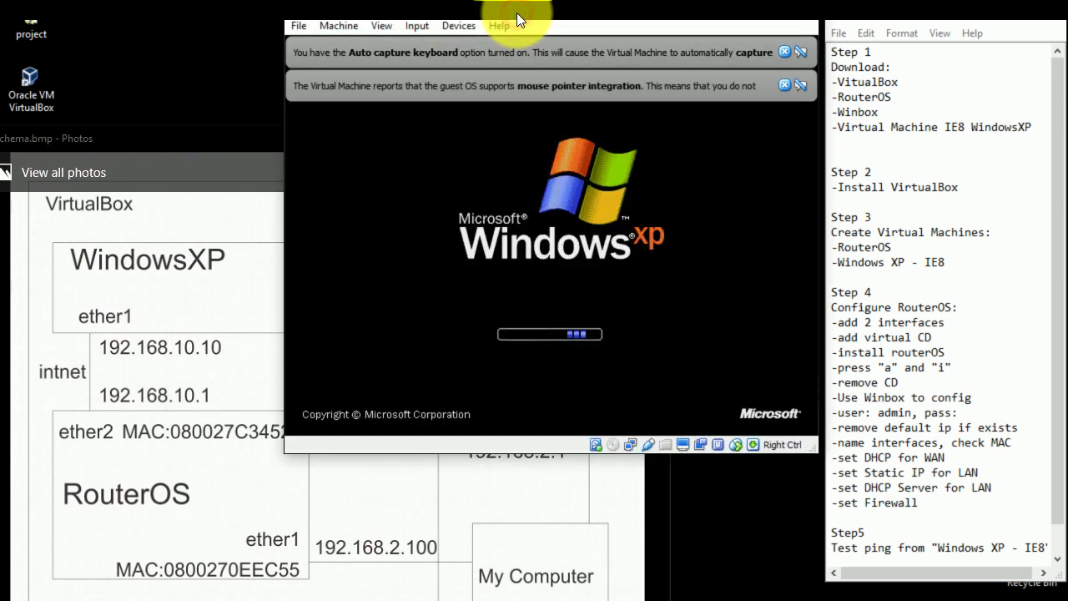
# Dismiss the mouse integration and keyboard capture messages, and move the Windows XP machine's window beside the notes
pyautogui.click(917, 92)
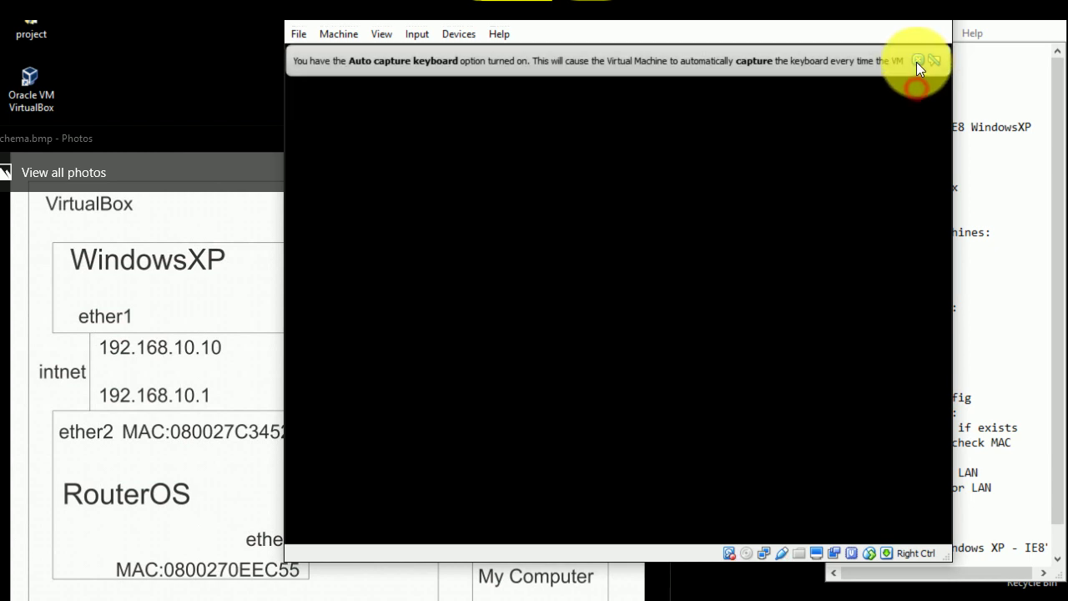
pyautogui.click(917, 61)
pyautogui.moveTo(710, 14); pyautogui.dragTo(623, 13)
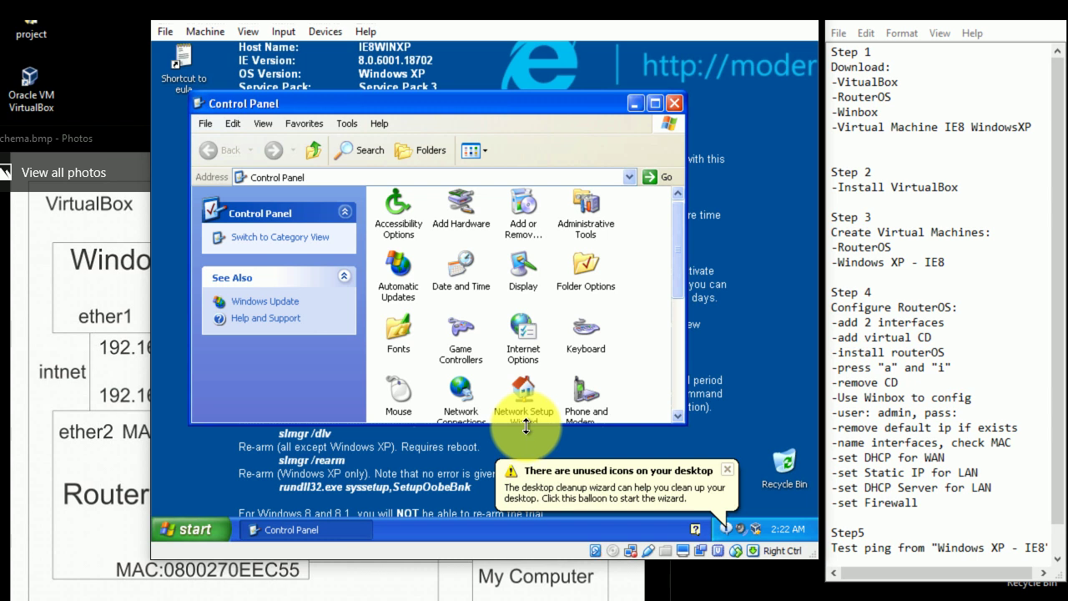
# Open the Internet Protocol (TCP/IP) properties of the Local Area Connection in the Windows XP machine
pyautogui.moveTo(525, 425); pyautogui.dragTo(528, 494)
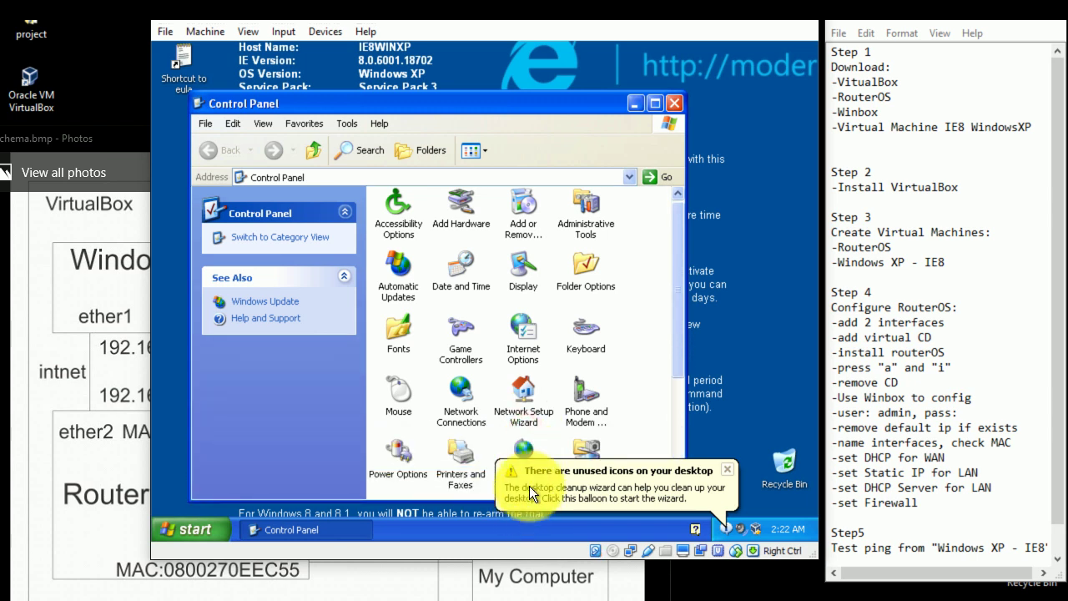
pyautogui.doubleClick(458, 407)
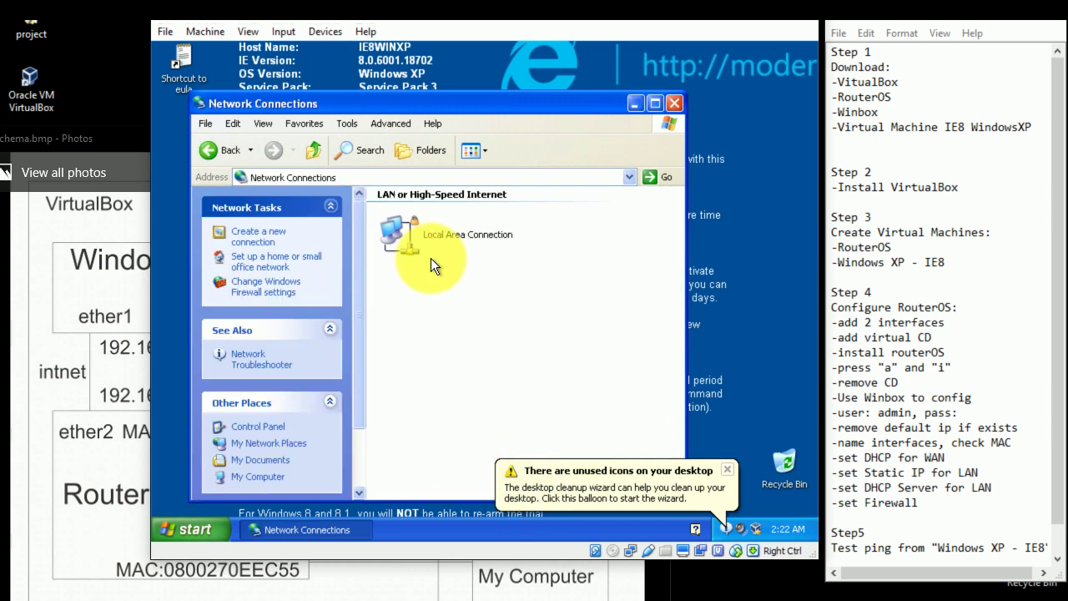
pyautogui.rightClick(413, 242)
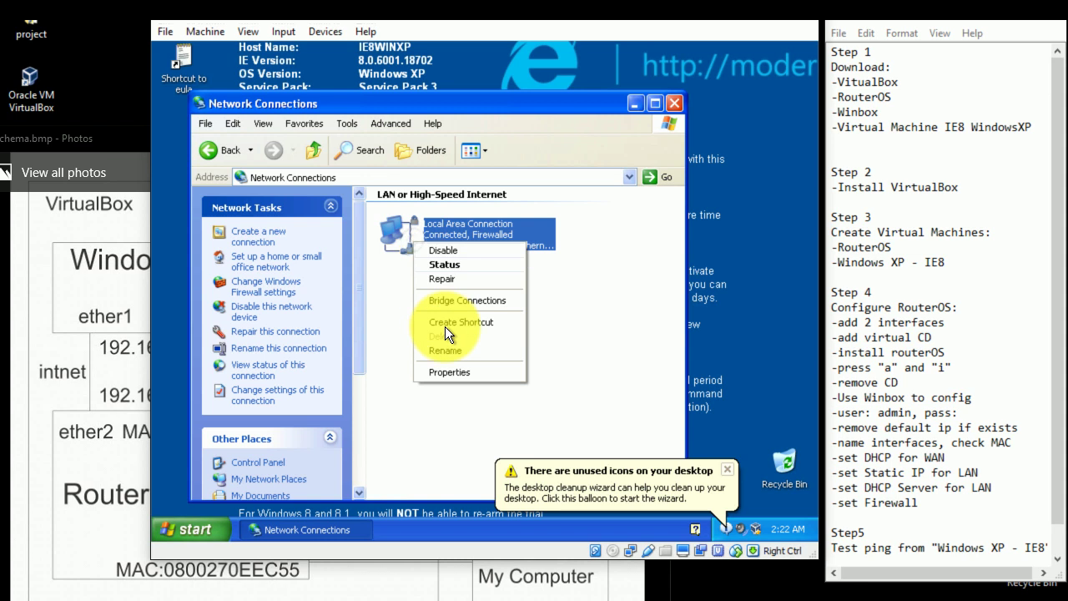
pyautogui.click(451, 371)
pyautogui.click(345, 288)
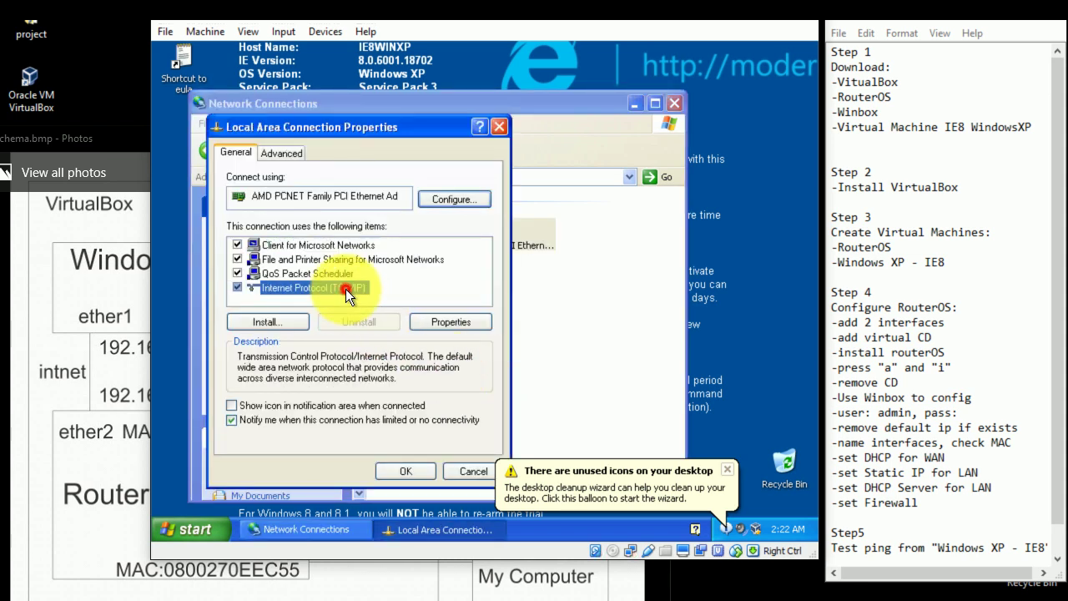
pyautogui.click(455, 322)
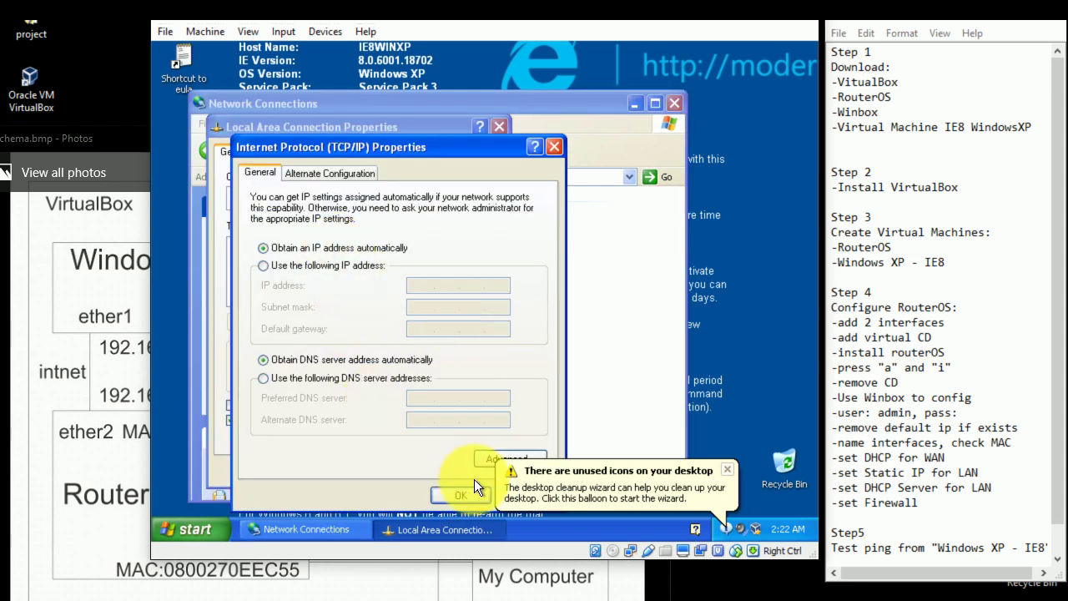
# Dismiss the desktop cleanup balloon, then accept automatic IP and DNS addressing and put the network windows away
pyautogui.click(726, 472)
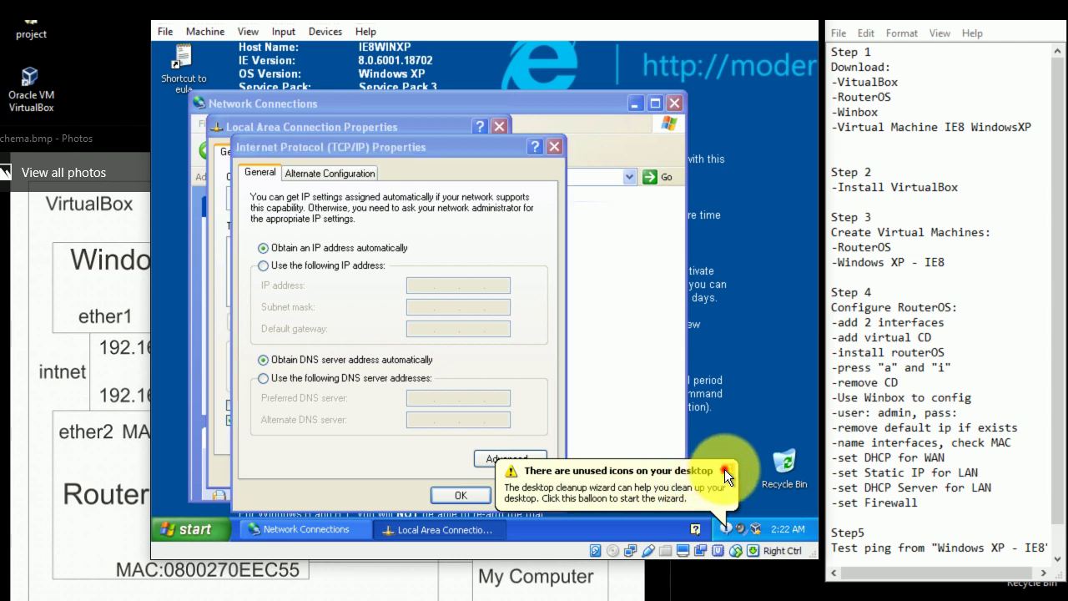
pyautogui.click(460, 493)
pyautogui.click(429, 474)
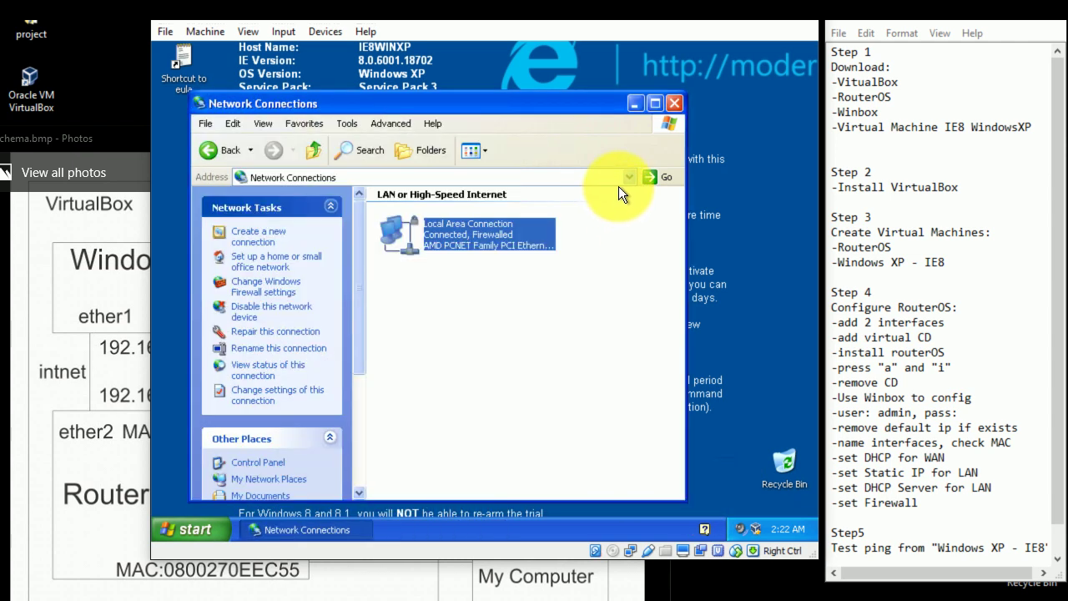
pyautogui.click(632, 104)
# Open a command prompt in the Windows XP machine by running cmd
pyautogui.click(205, 528)
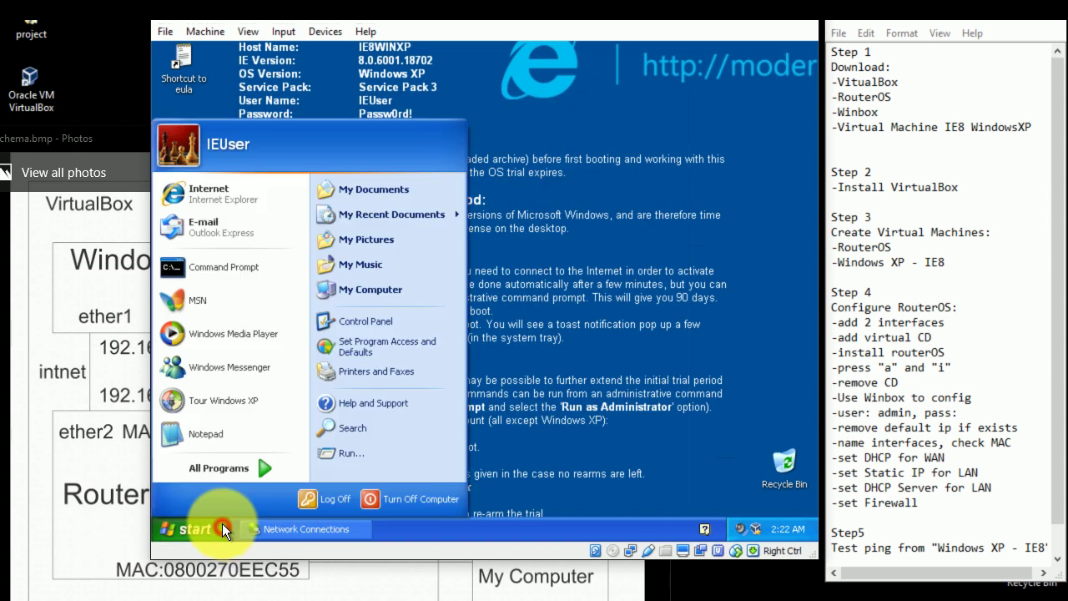
pyautogui.click(350, 456)
pyautogui.write('cmd')
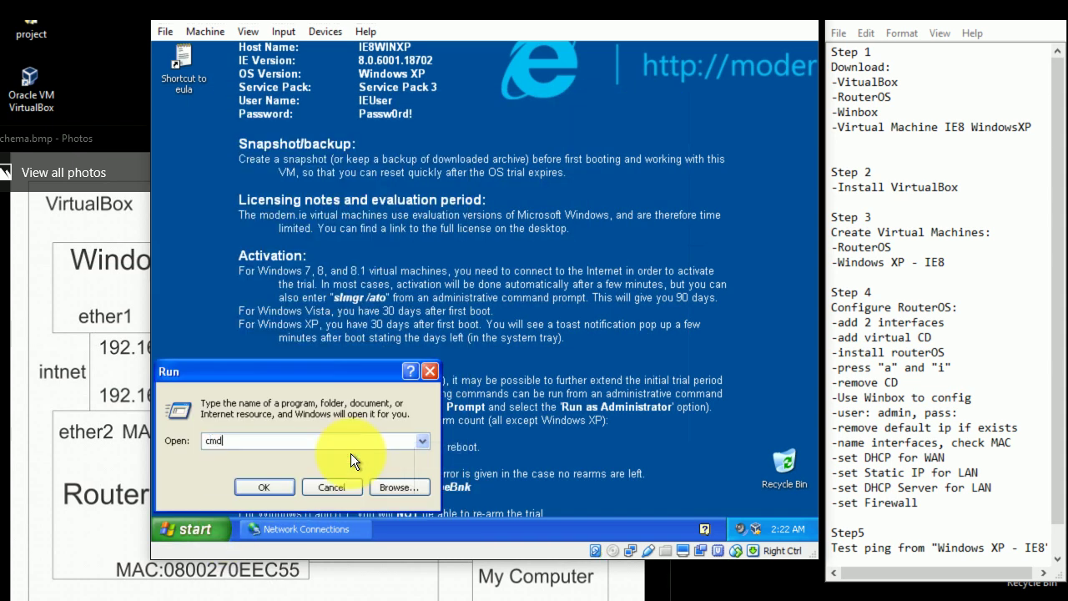
pyautogui.press('Return')
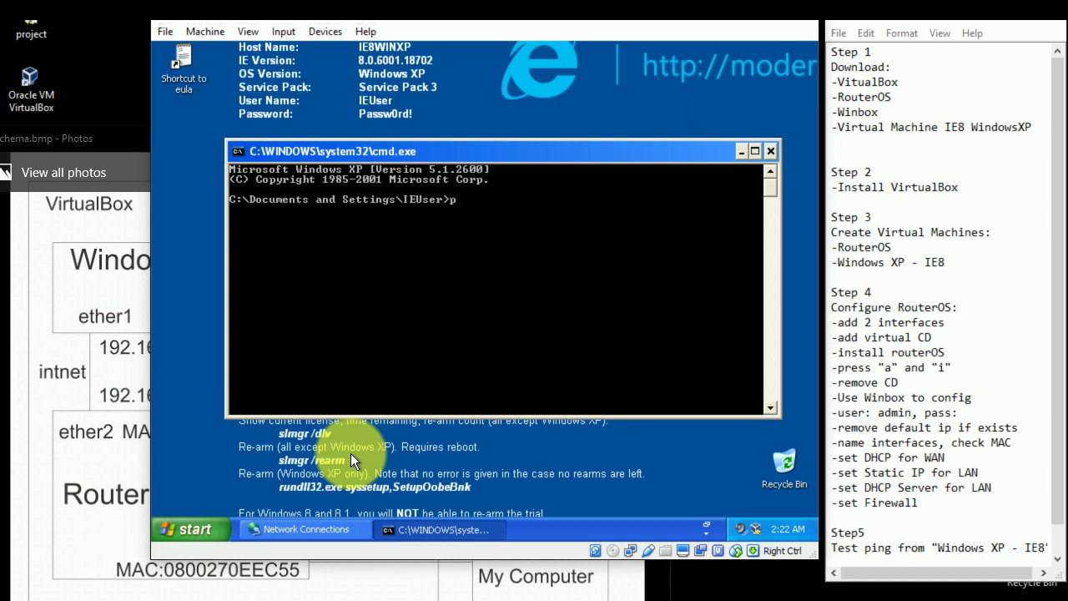
# Ping 8.8.8.8 from the Windows XP command prompt to test internet access
pyautogui.press('BackSpace')
pyautogui.press('BackSpace')
pyautogui.press('BackSpace')
pyautogui.press('BackSpace')
pyautogui.write('ping')
pyautogui.press('Return')
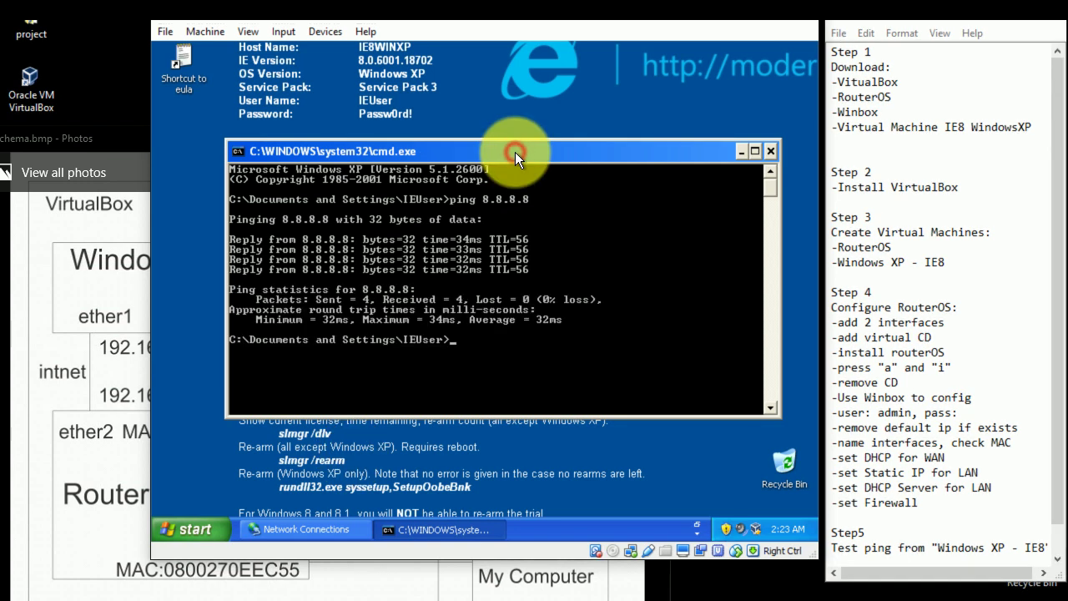
# Run ipconfig to check the Windows XP machine's IP configuration, and move the command prompt window higher on the desktop
pyautogui.write('i')
pyautogui.press('BackSpace')
pyautogui.write('pconfig')
pyautogui.press('Return')
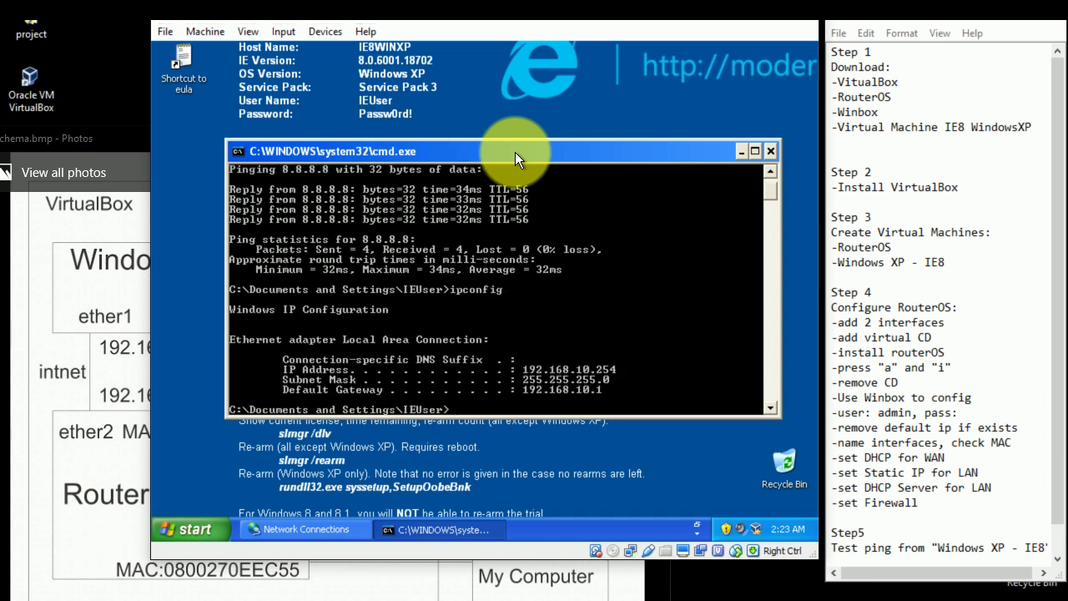
pyautogui.moveTo(515, 152); pyautogui.dragTo(567, 64)
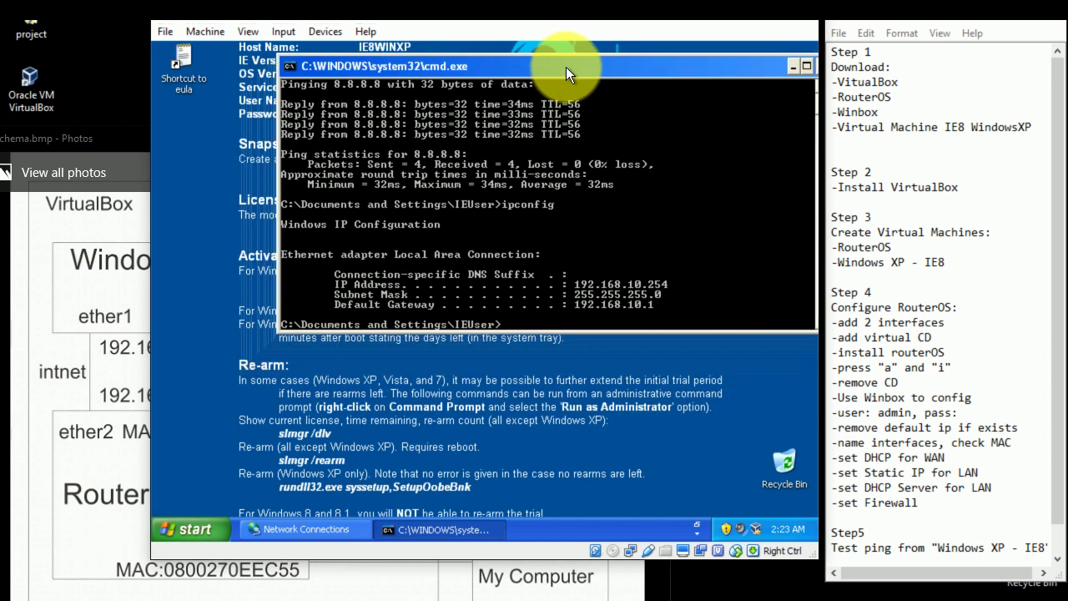
# Bring the schema.bmp network diagram to the front and move it so the whole schema is in view
pyautogui.click(142, 163)
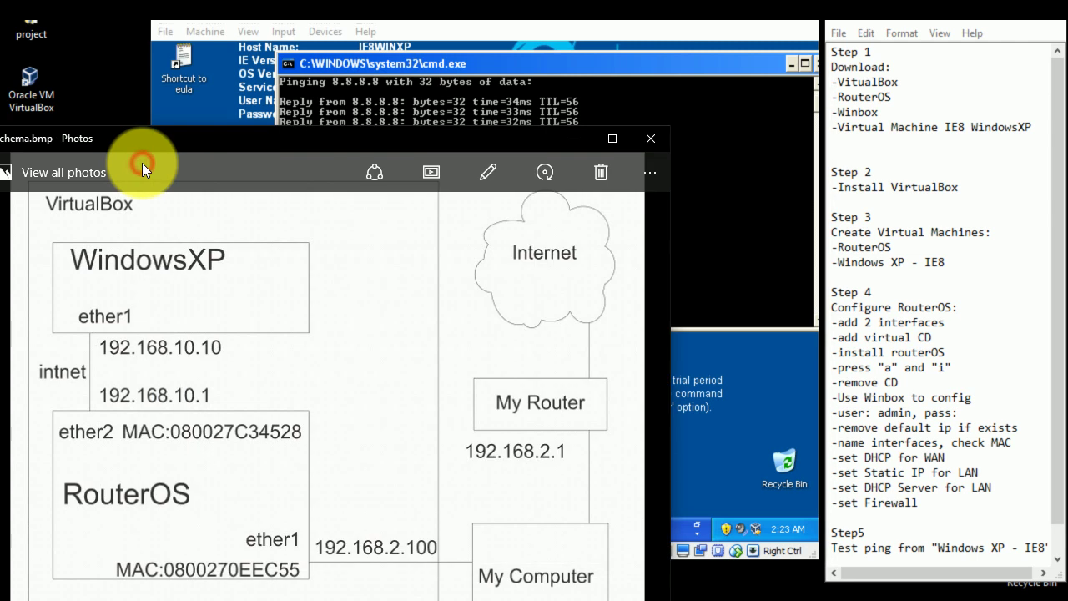
pyautogui.moveTo(232, 135); pyautogui.dragTo(324, 53)
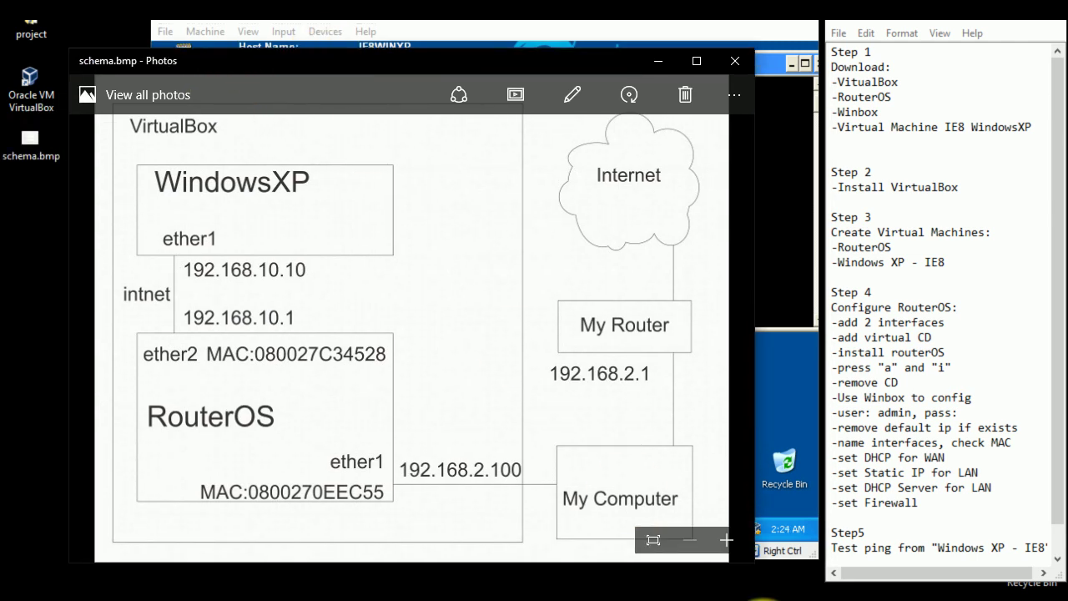
pyautogui.moveTo(792, 595)
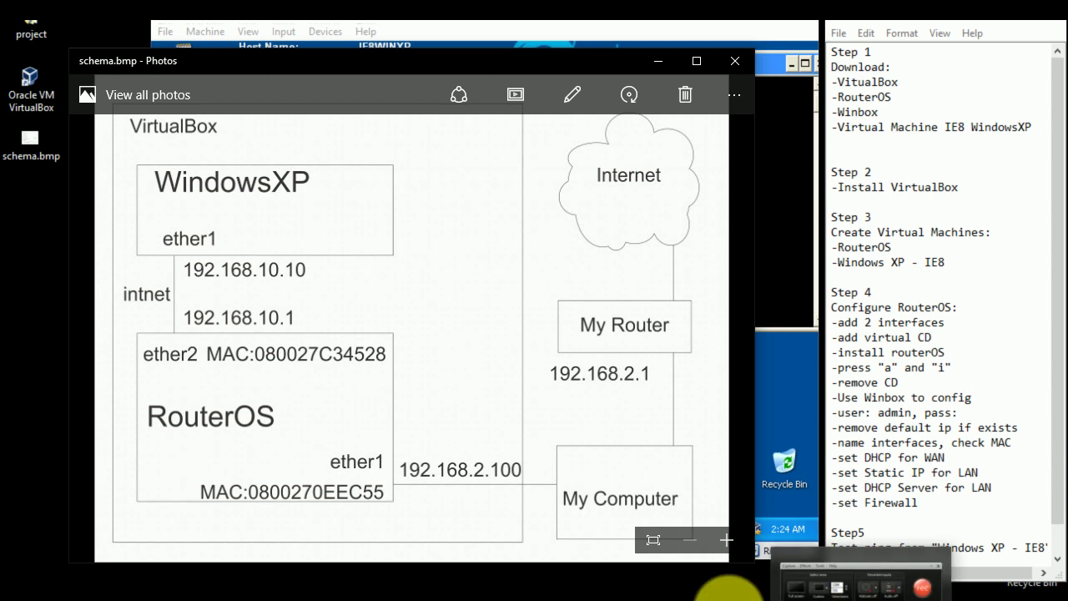